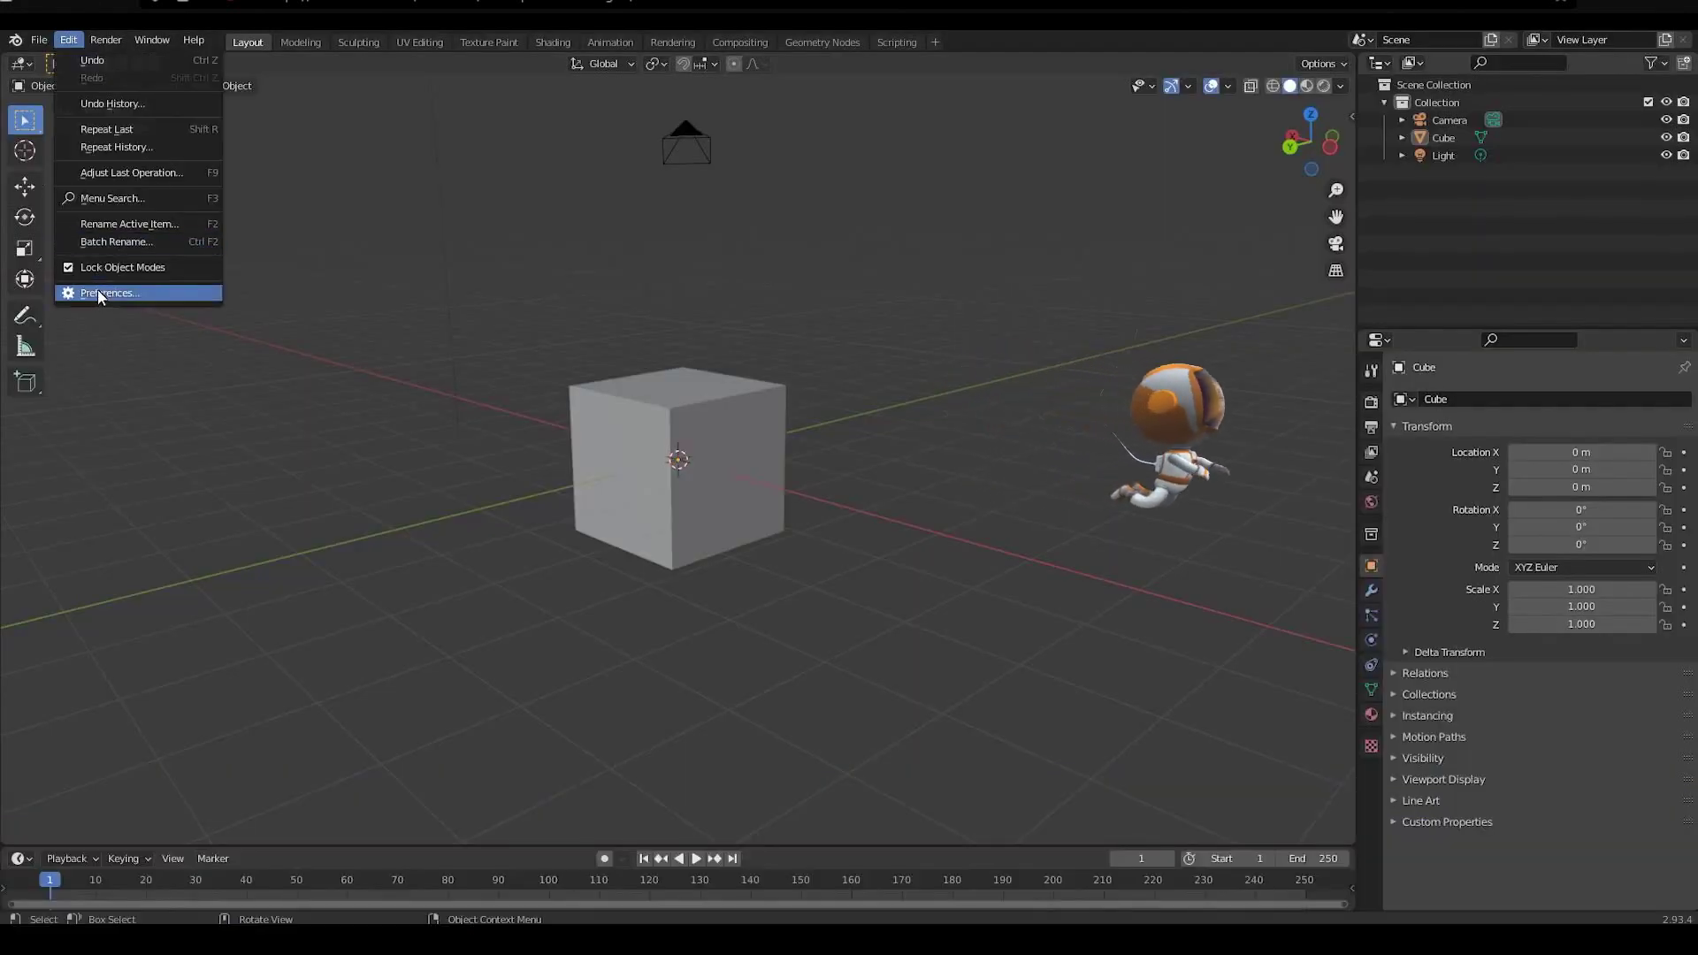
Step: Enable the Hubs Blender Exporter add-on in Preferences and list the Hubs components for the cube
{"action": "left_click", "coordinate": [99, 293]}
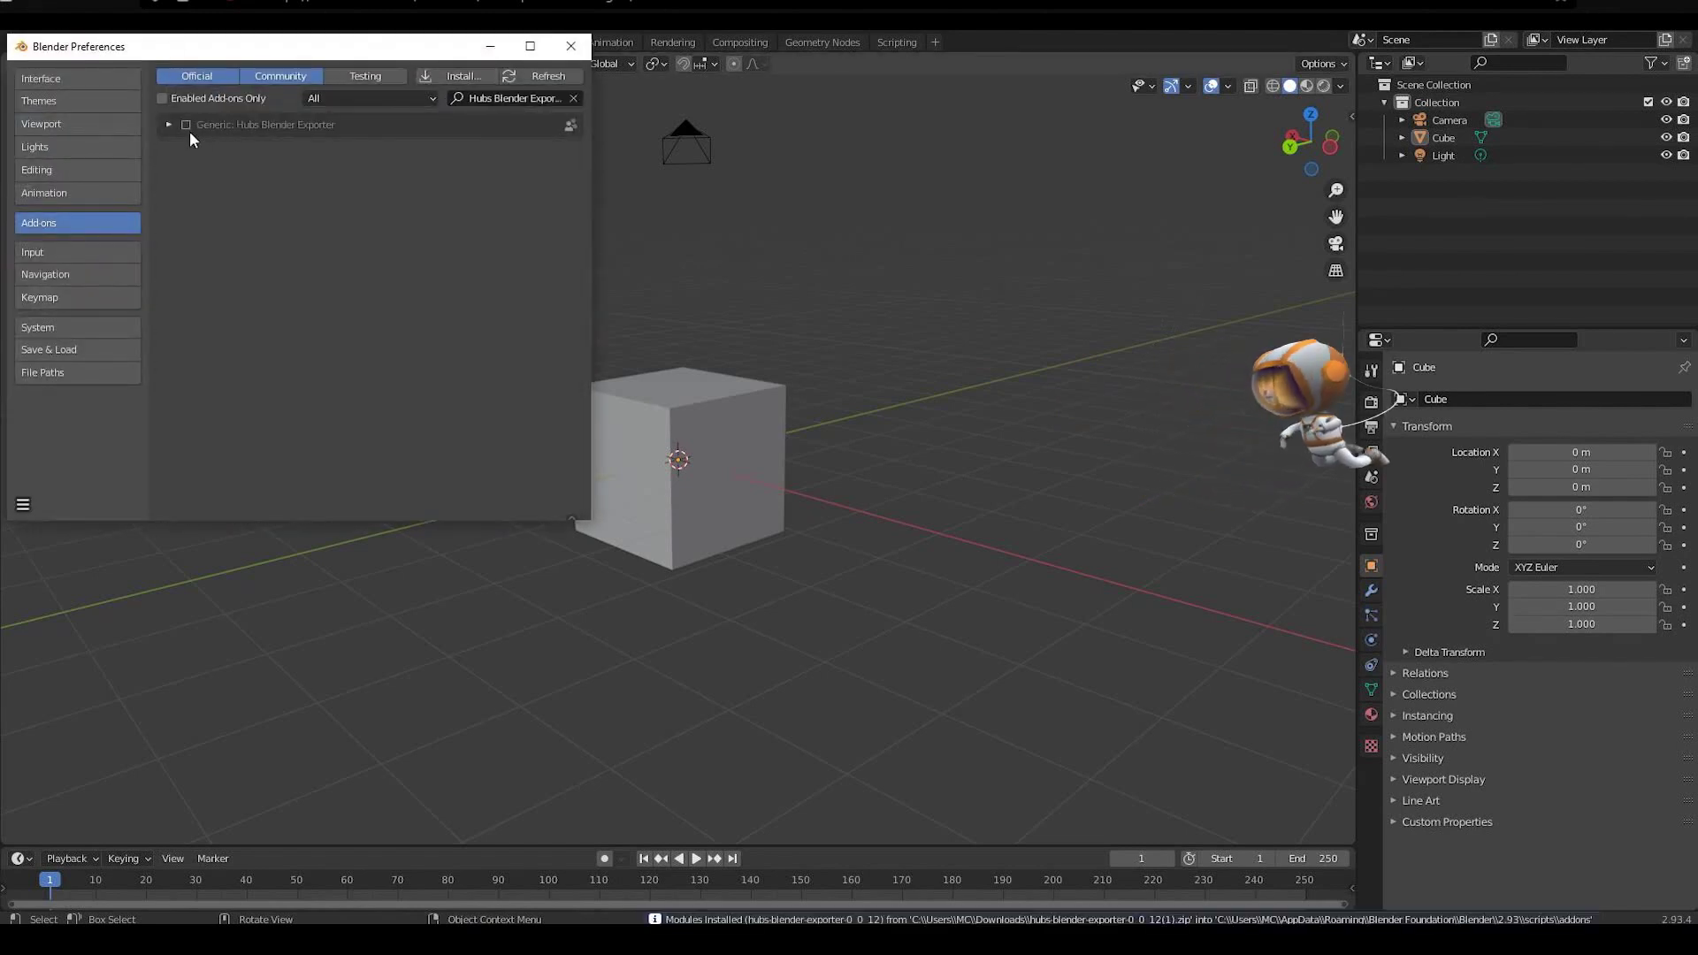
{"action": "left_click", "coordinate": [186, 125]}
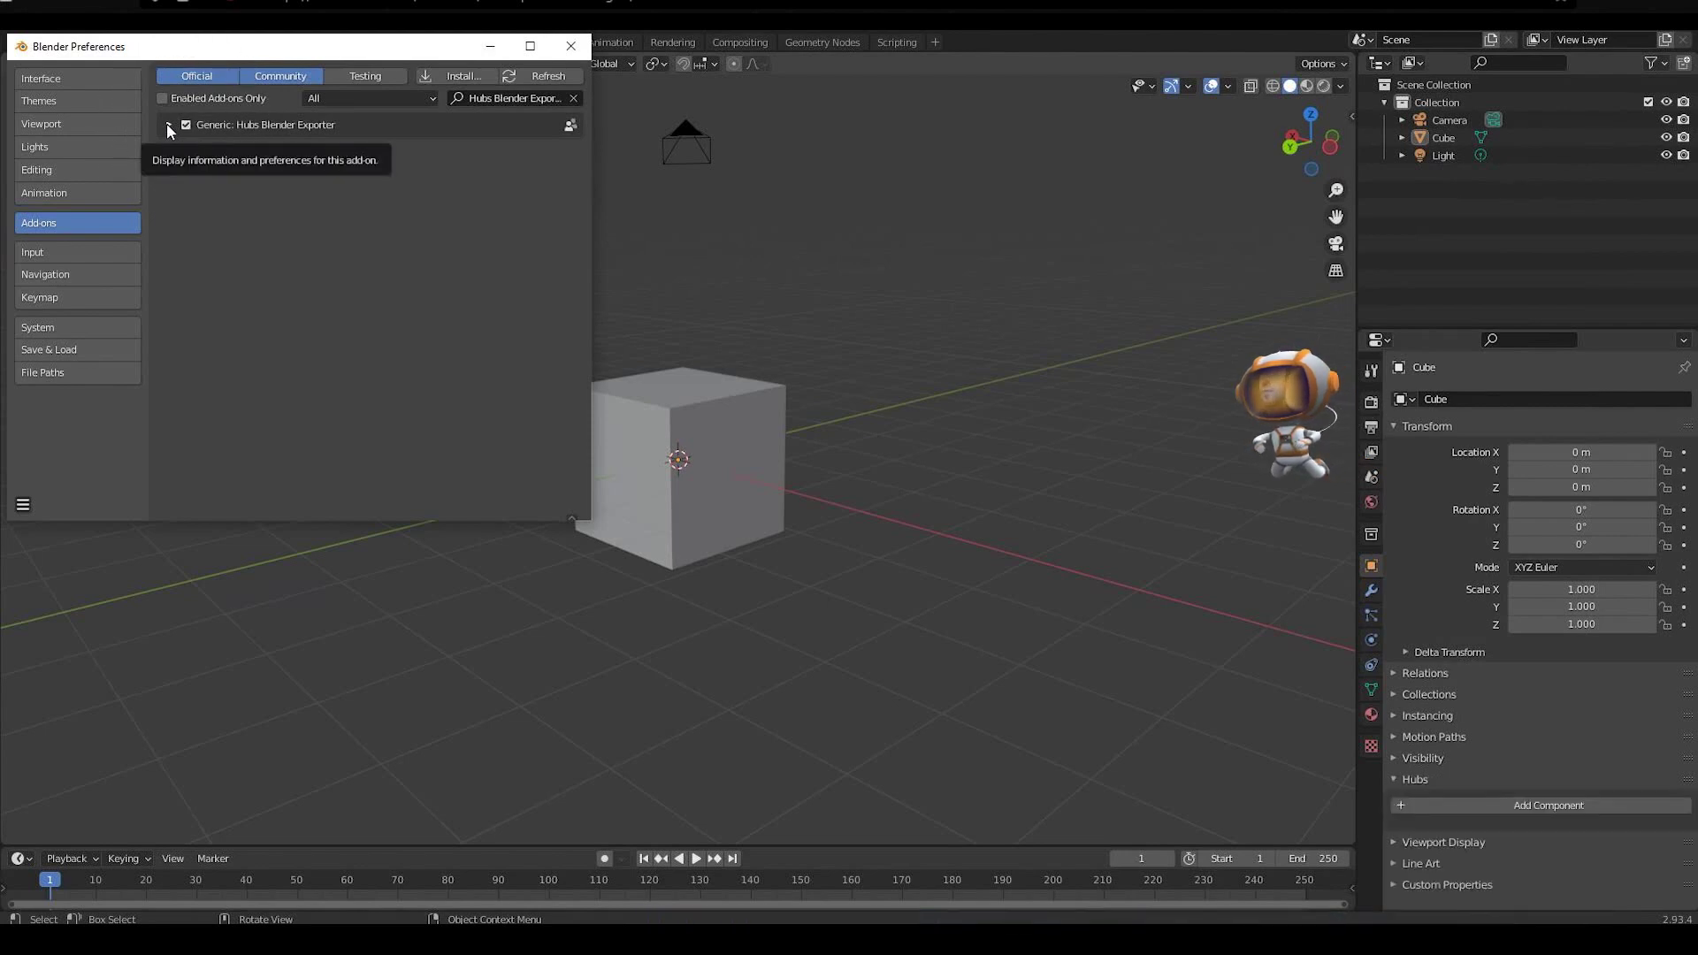
{"action": "left_click", "coordinate": [168, 125]}
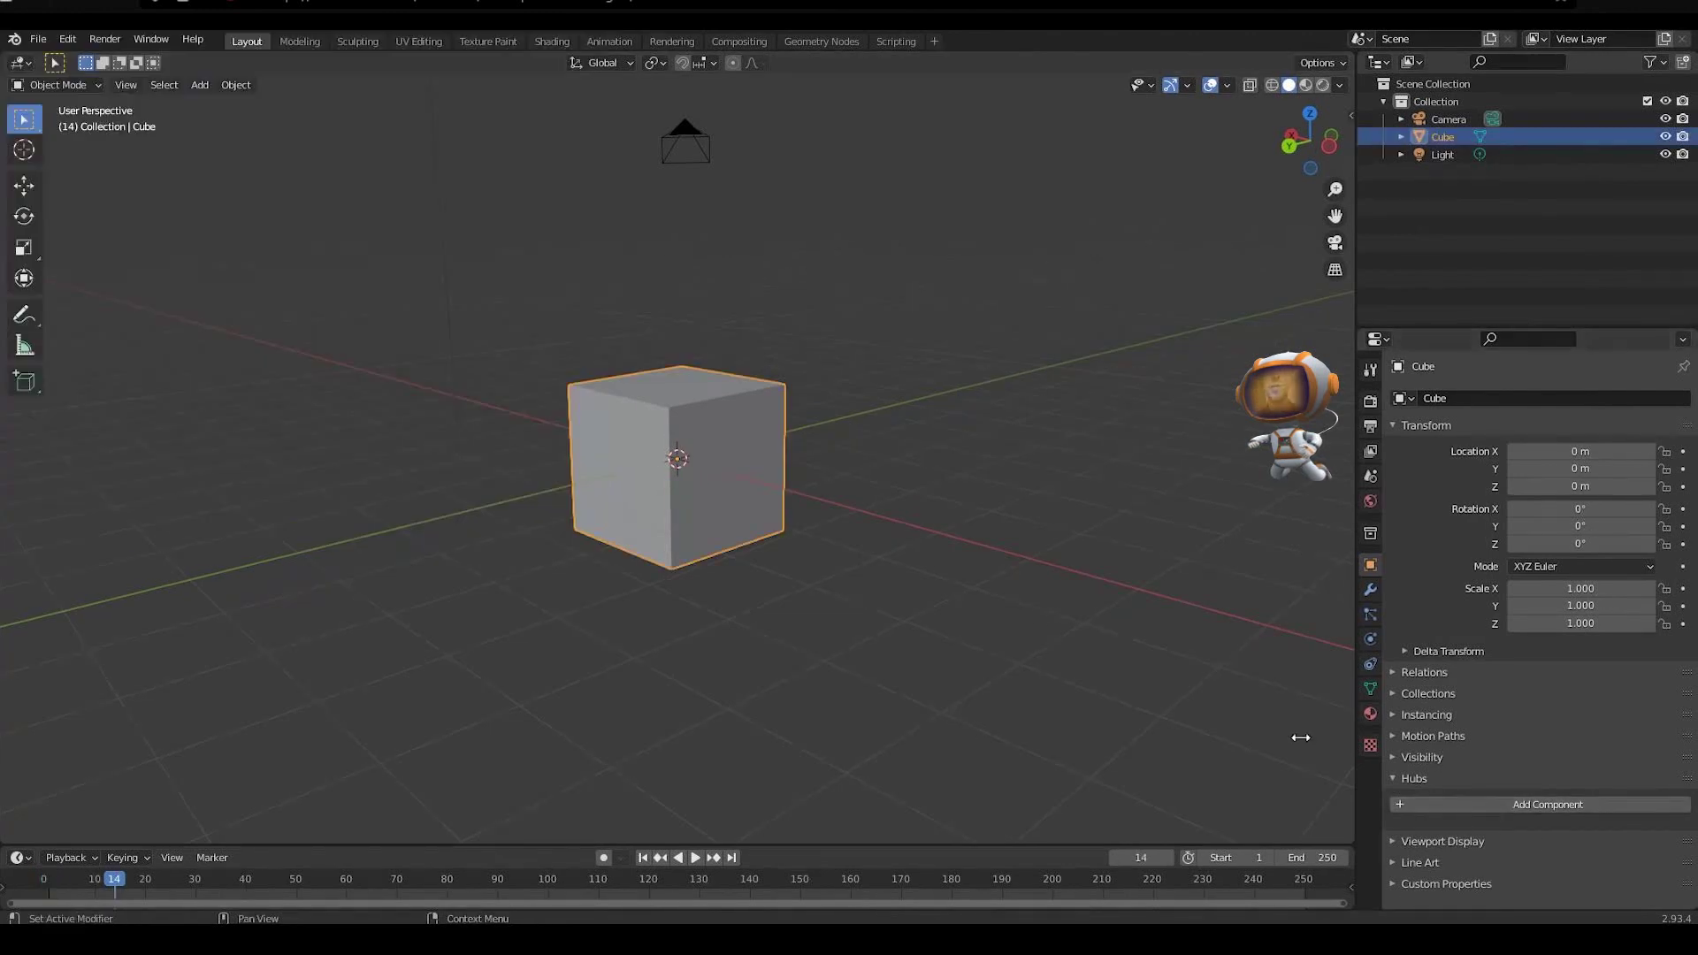
{"action": "left_click", "coordinate": [1412, 801]}
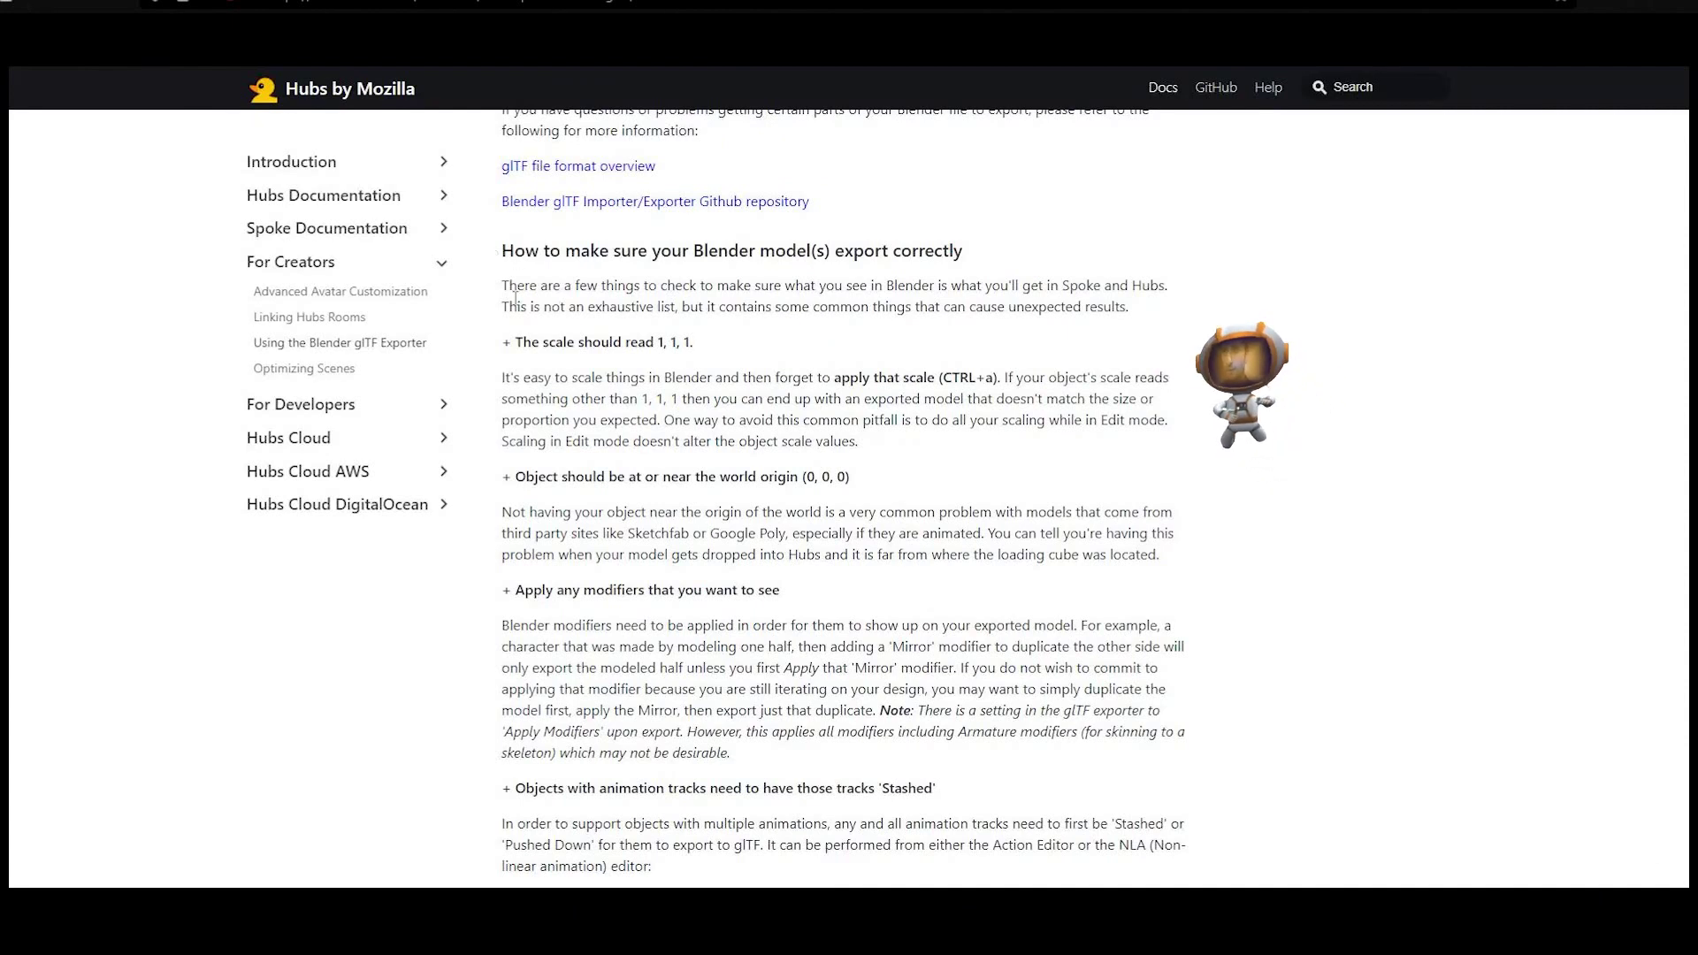
Step: Scroll the Blender glTF exporter guide through export settings and unlit materials to the example scene
{"action": "scroll", "coordinate": [530, 301], "scroll_direction": "up", "scroll_amount": 4}
{"action": "scroll", "coordinate": [528, 359], "scroll_direction": "down", "scroll_amount": 2}
{"action": "scroll", "coordinate": [528, 358], "scroll_direction": "down", "scroll_amount": 8}
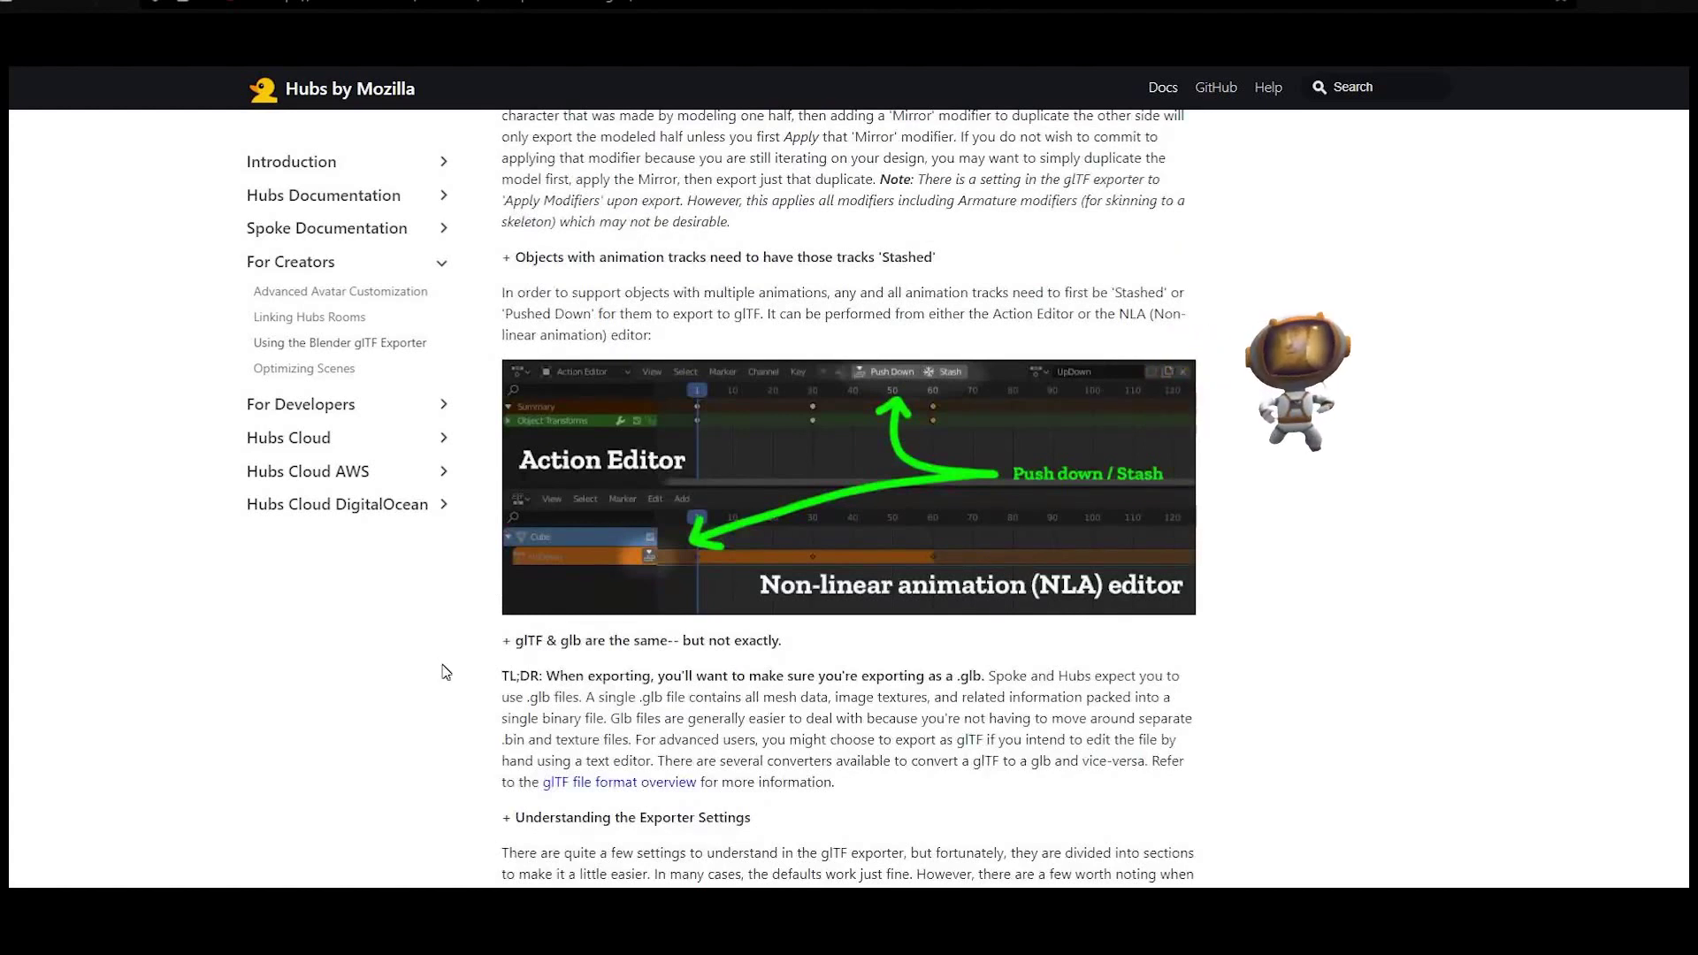
{"action": "scroll", "coordinate": [446, 663], "scroll_direction": "down", "scroll_amount": 3}
{"action": "scroll", "coordinate": [447, 672], "scroll_direction": "down", "scroll_amount": 4}
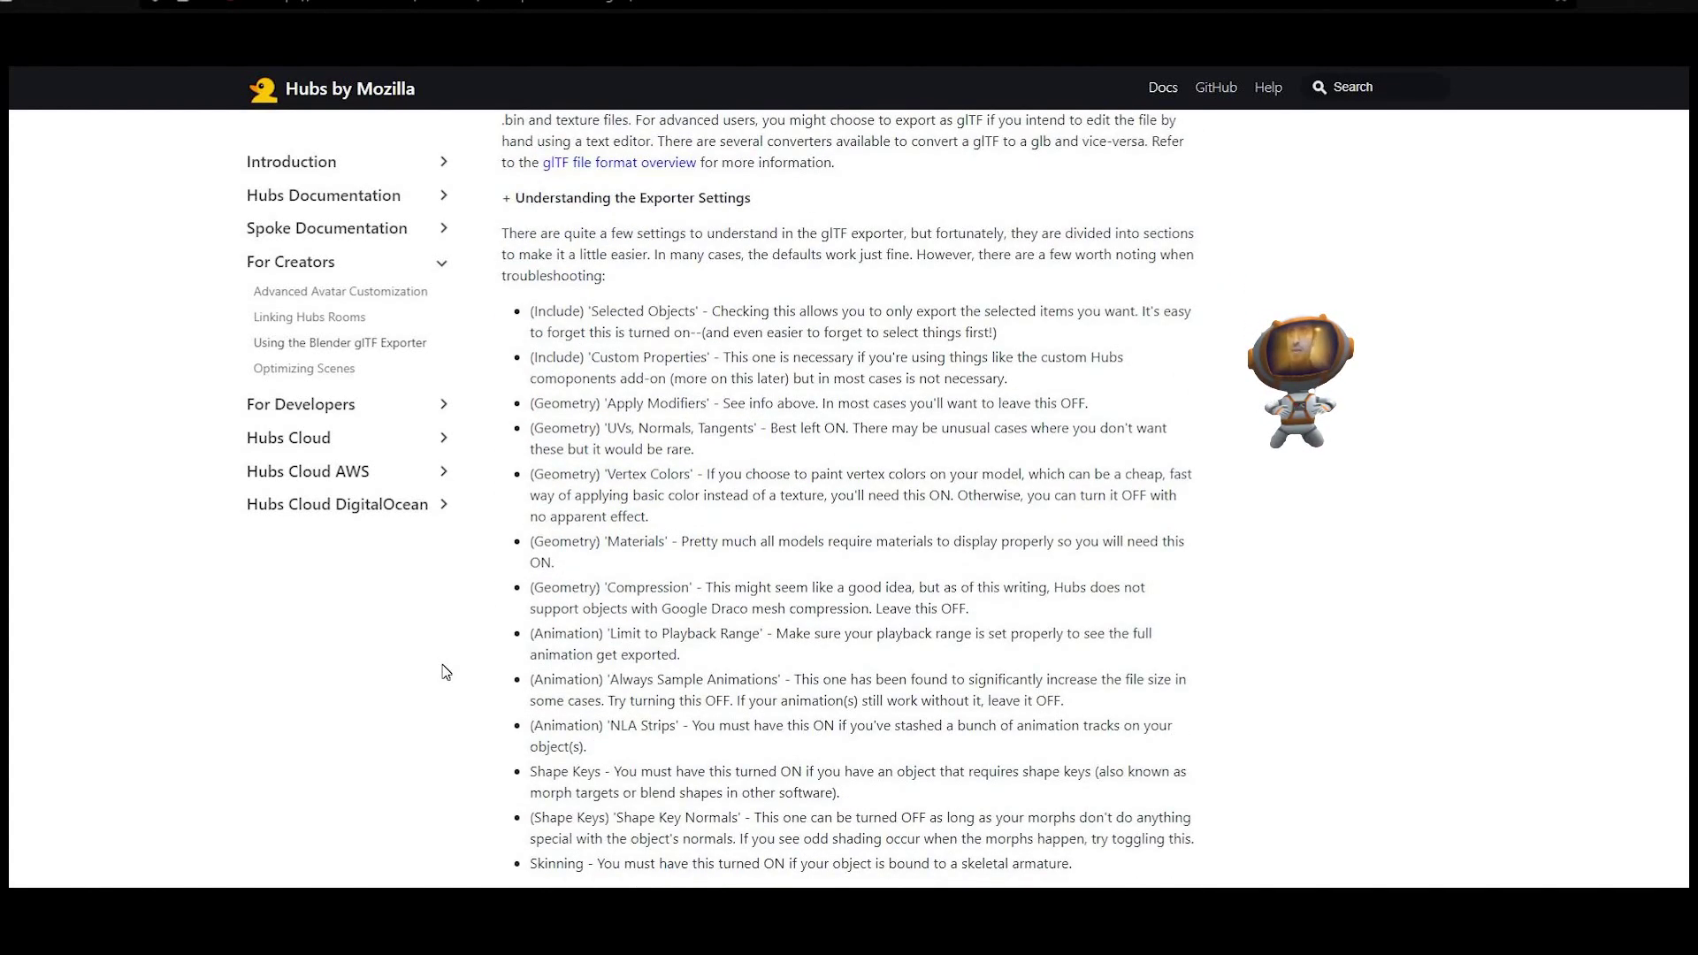
{"action": "scroll", "coordinate": [447, 672], "scroll_direction": "down", "scroll_amount": 2}
{"action": "scroll", "coordinate": [447, 673], "scroll_direction": "down", "scroll_amount": 2}
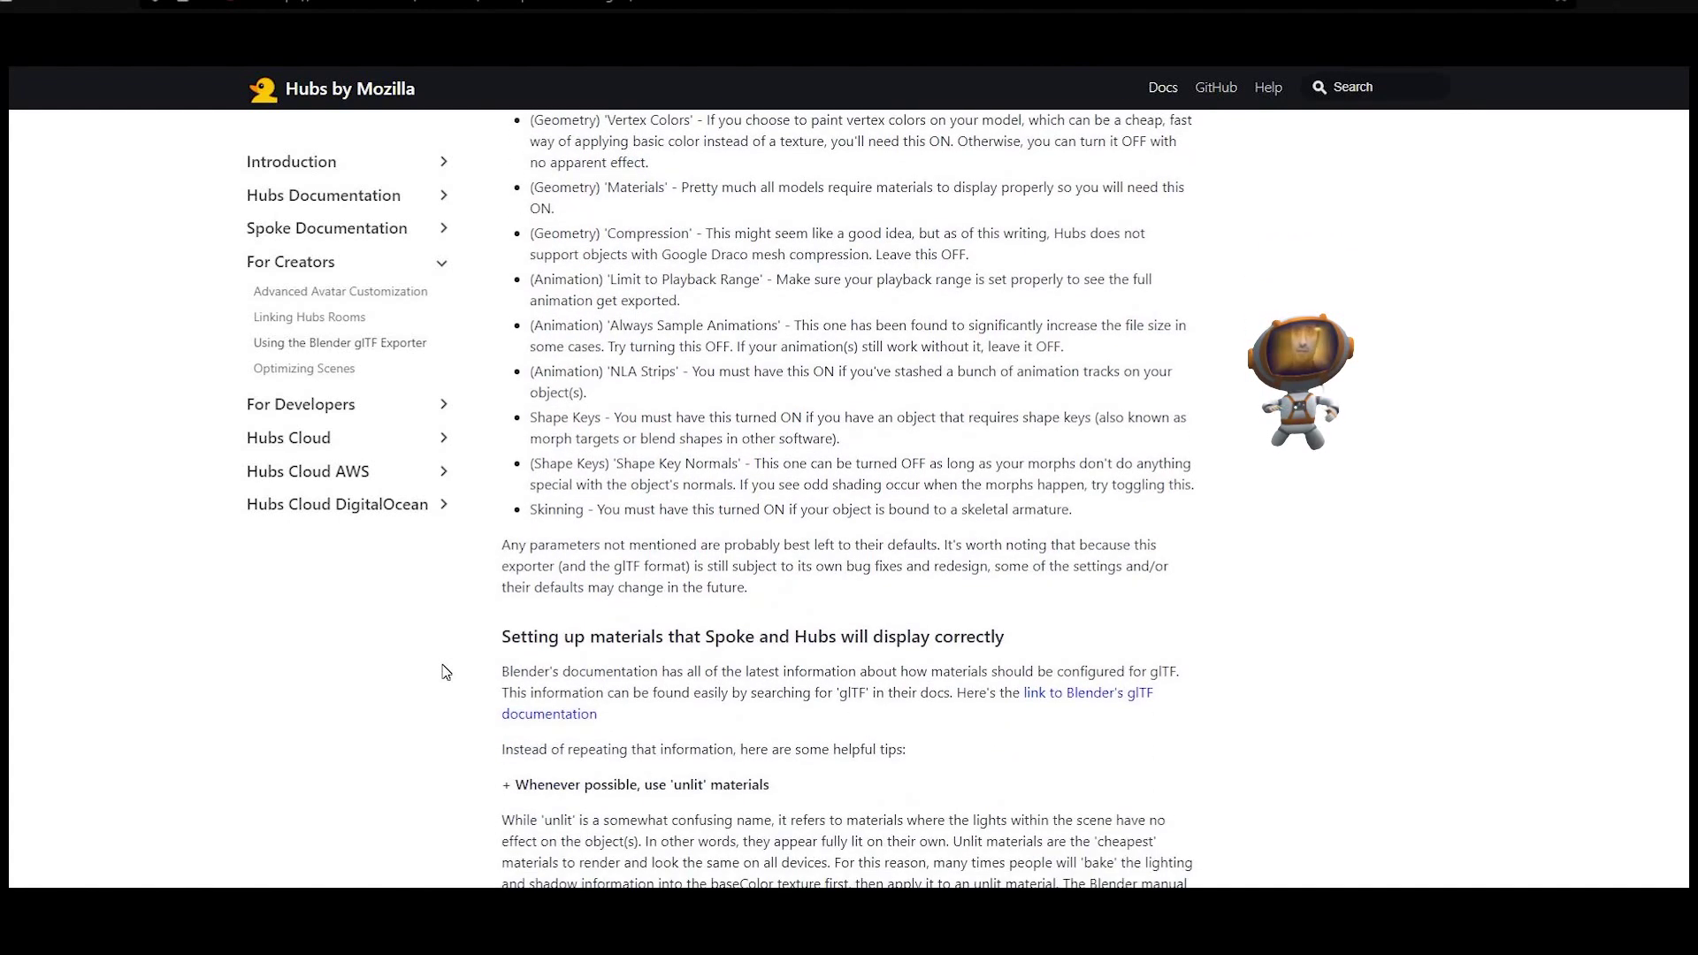
{"action": "scroll", "coordinate": [447, 672], "scroll_direction": "down", "scroll_amount": 1}
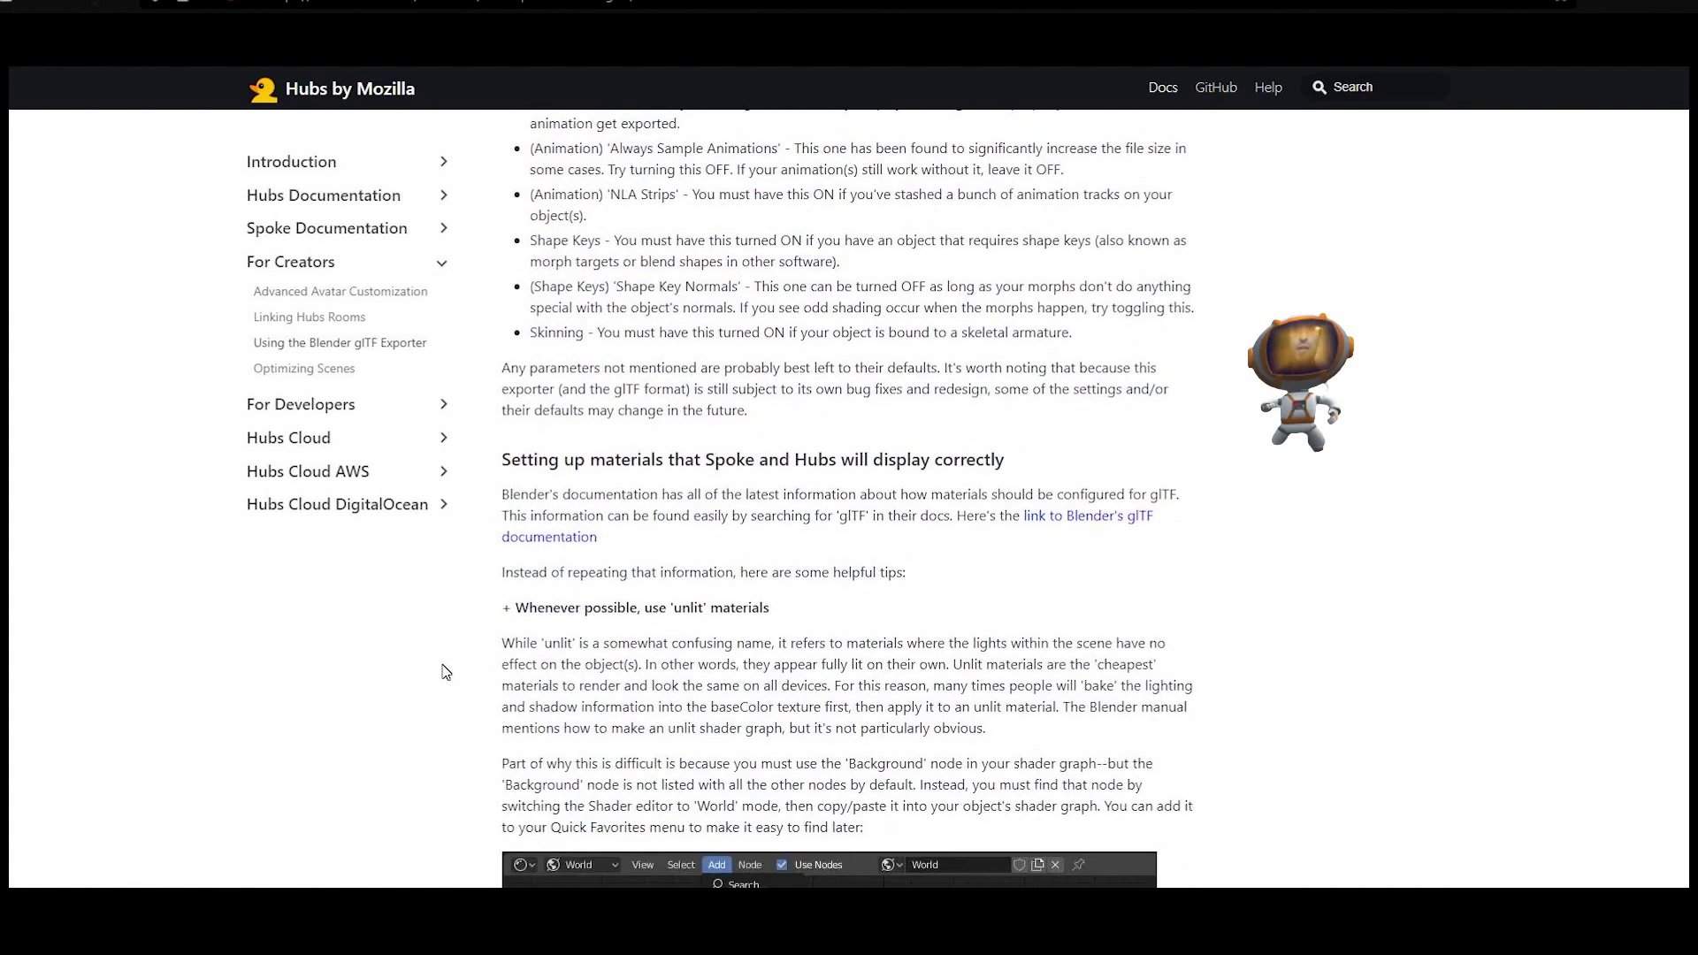
{"action": "scroll", "coordinate": [447, 672], "scroll_direction": "down", "scroll_amount": 4}
{"action": "scroll", "coordinate": [446, 673], "scroll_direction": "down", "scroll_amount": 1}
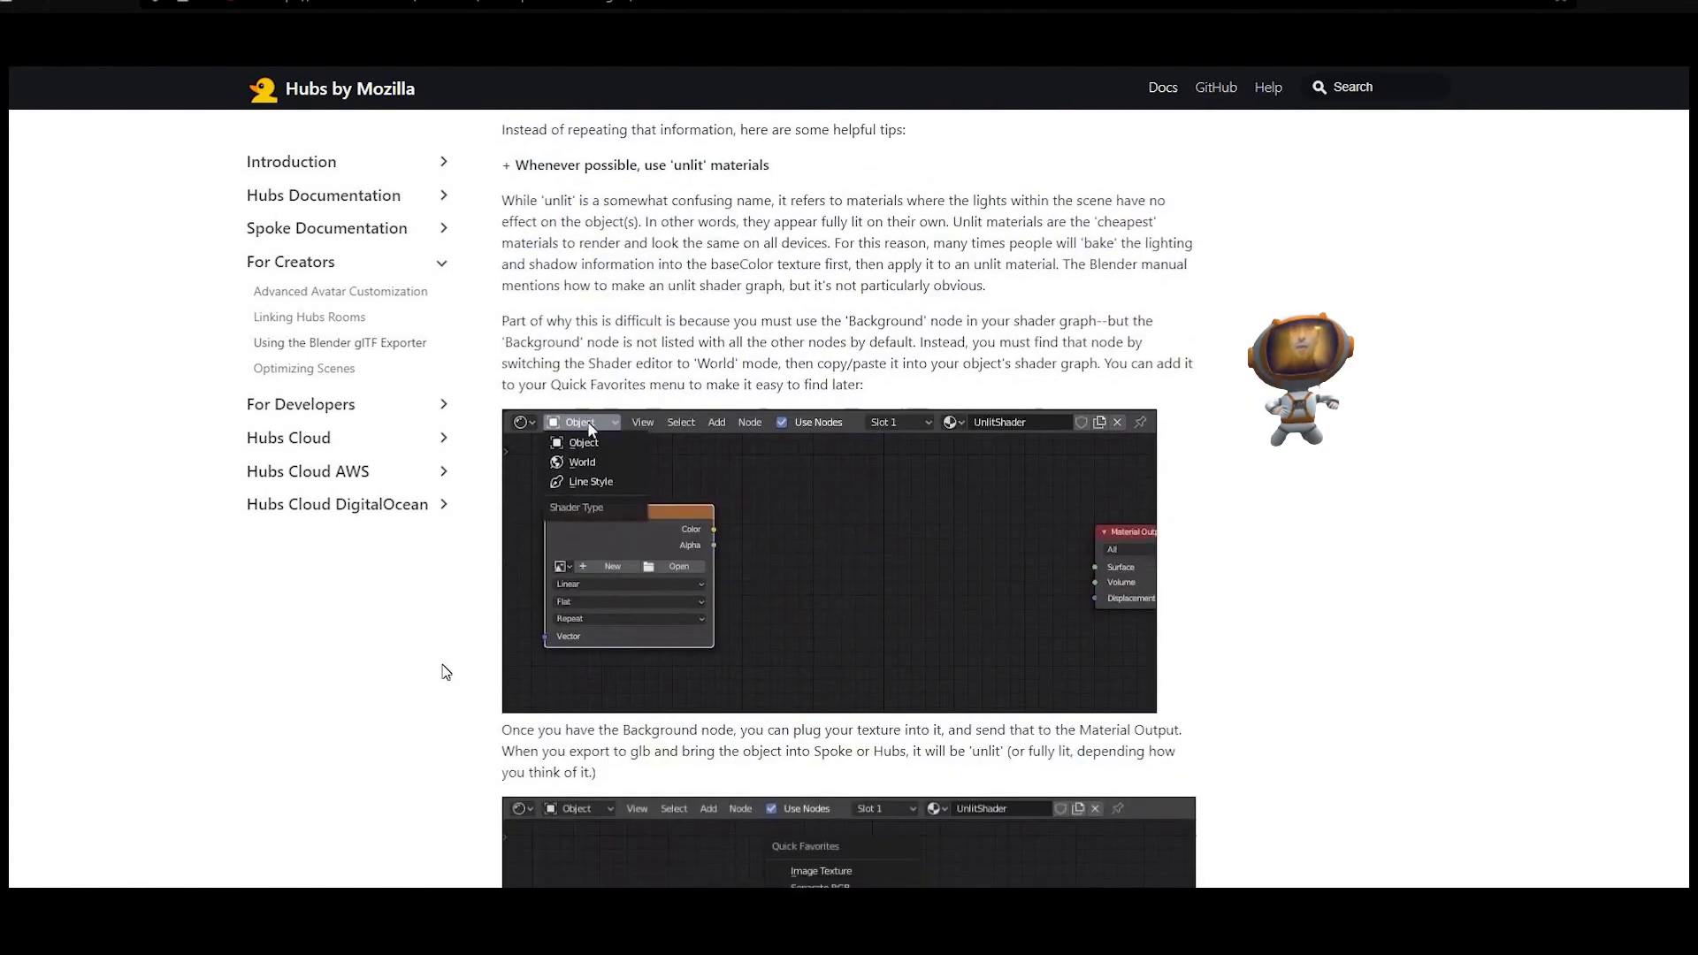
{"action": "scroll", "coordinate": [447, 672], "scroll_direction": "down", "scroll_amount": 3}
{"action": "scroll", "coordinate": [447, 672], "scroll_direction": "down", "scroll_amount": 3}
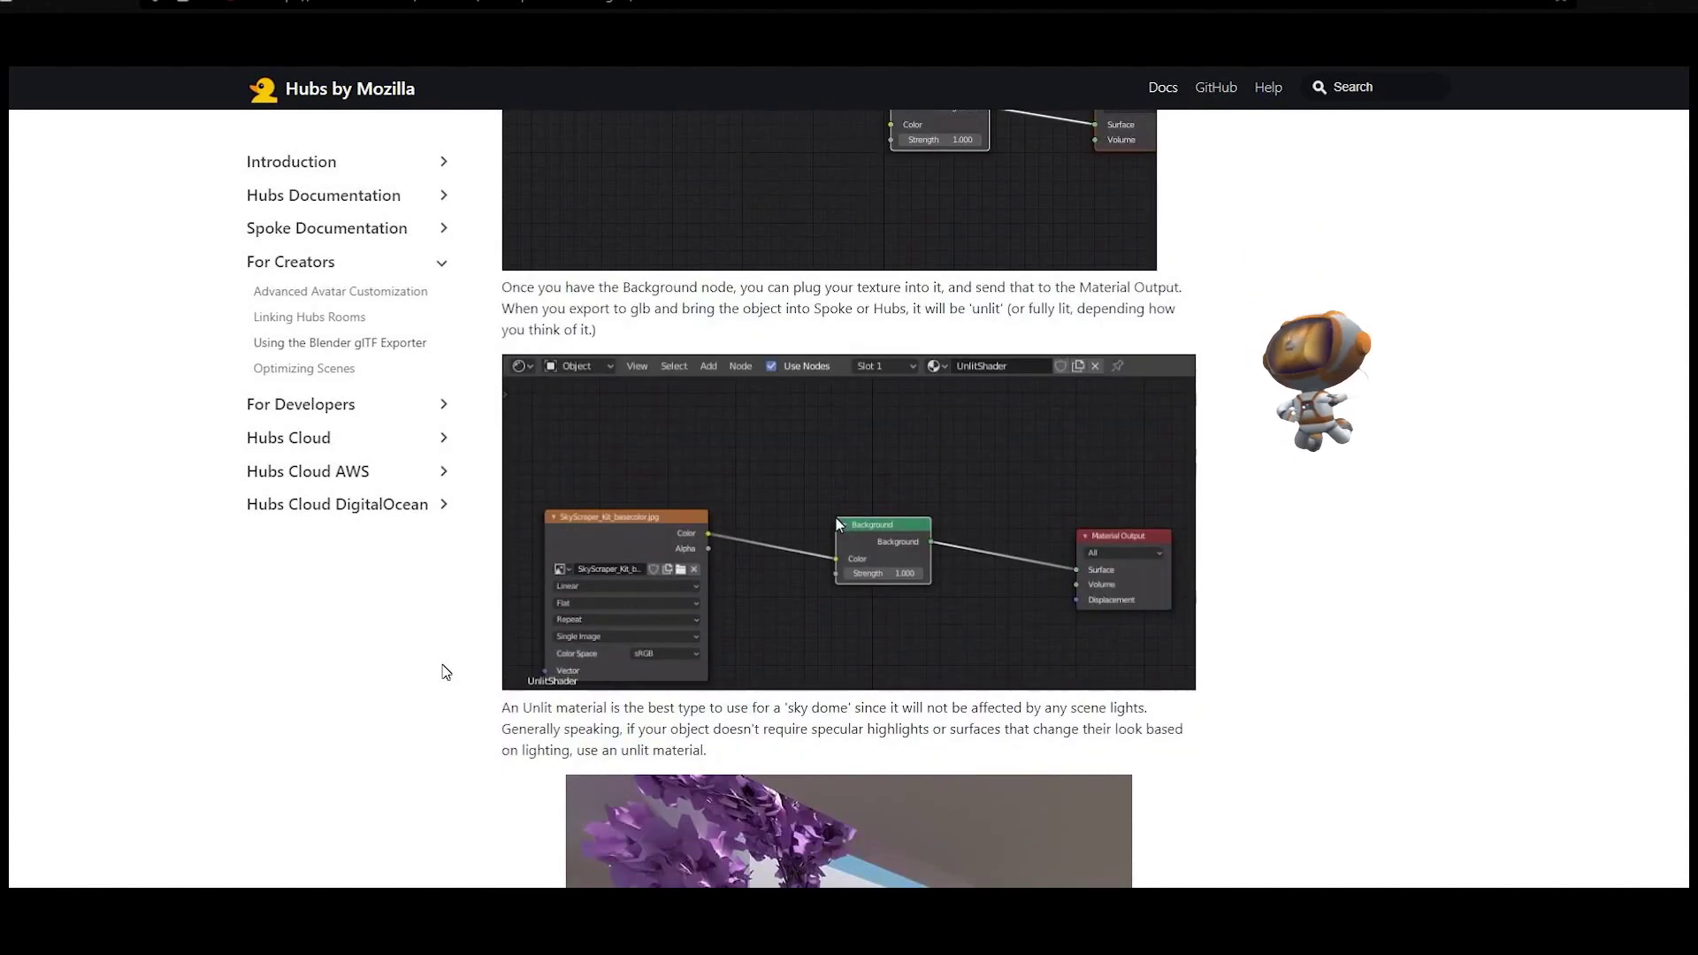
{"action": "scroll", "coordinate": [447, 673], "scroll_direction": "down", "scroll_amount": 2}
{"action": "scroll", "coordinate": [446, 672], "scroll_direction": "down", "scroll_amount": 2}
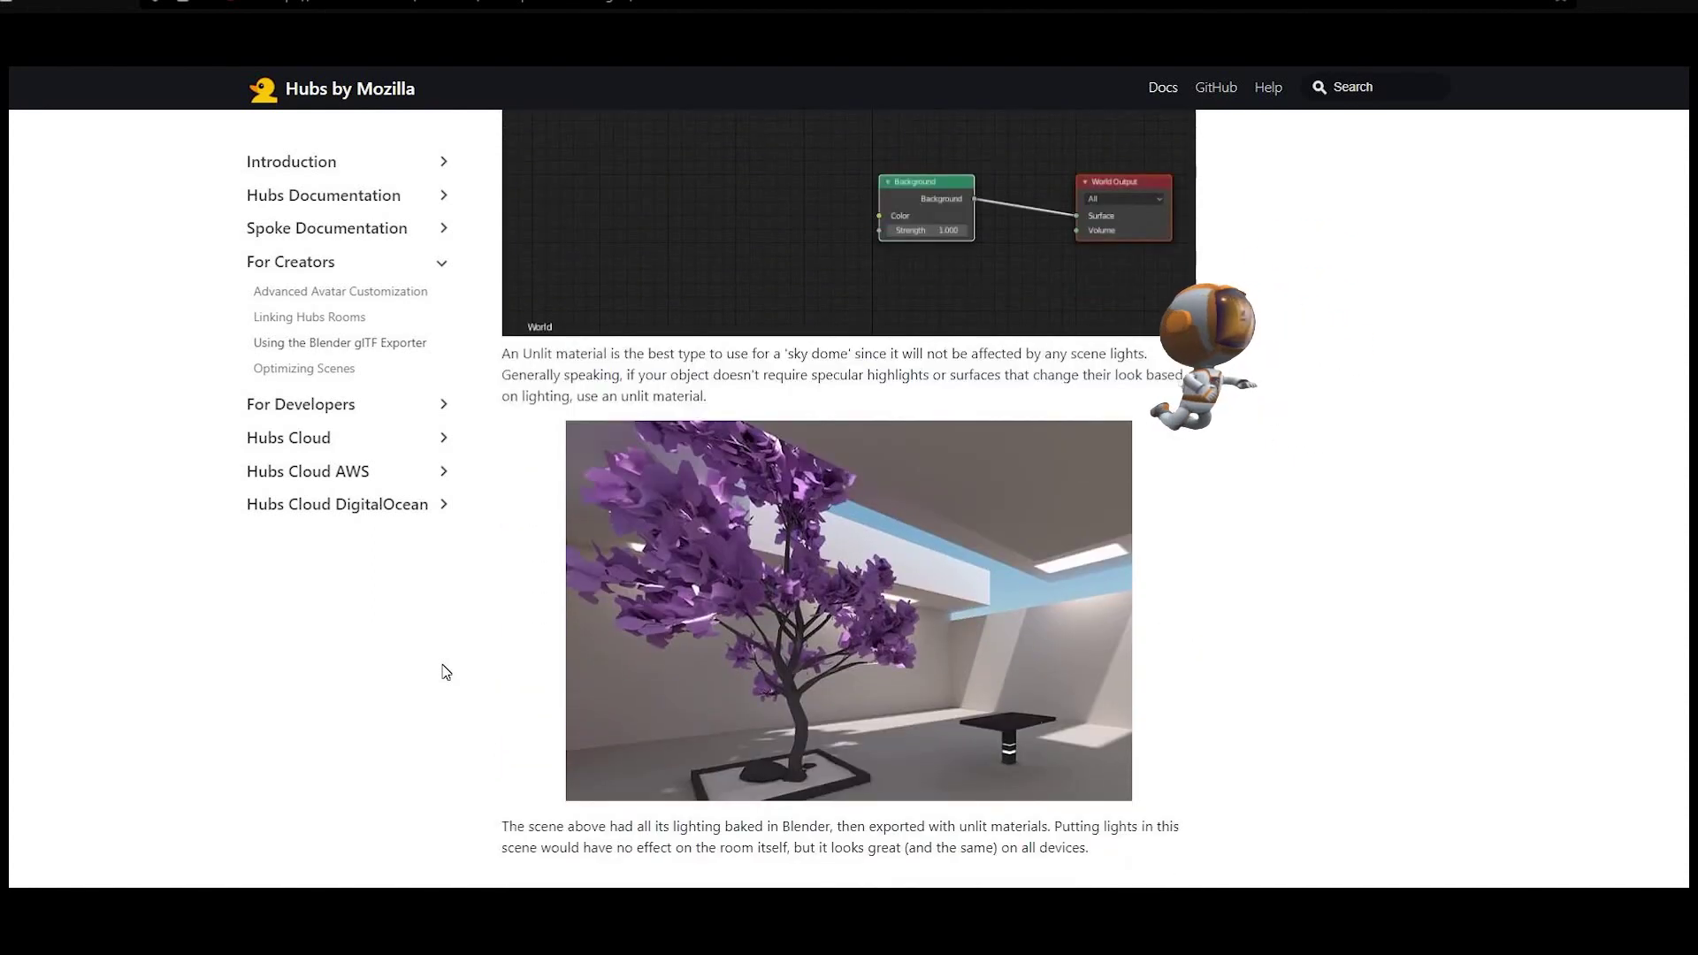
{"action": "scroll", "coordinate": [447, 672], "scroll_direction": "down", "scroll_amount": 1}
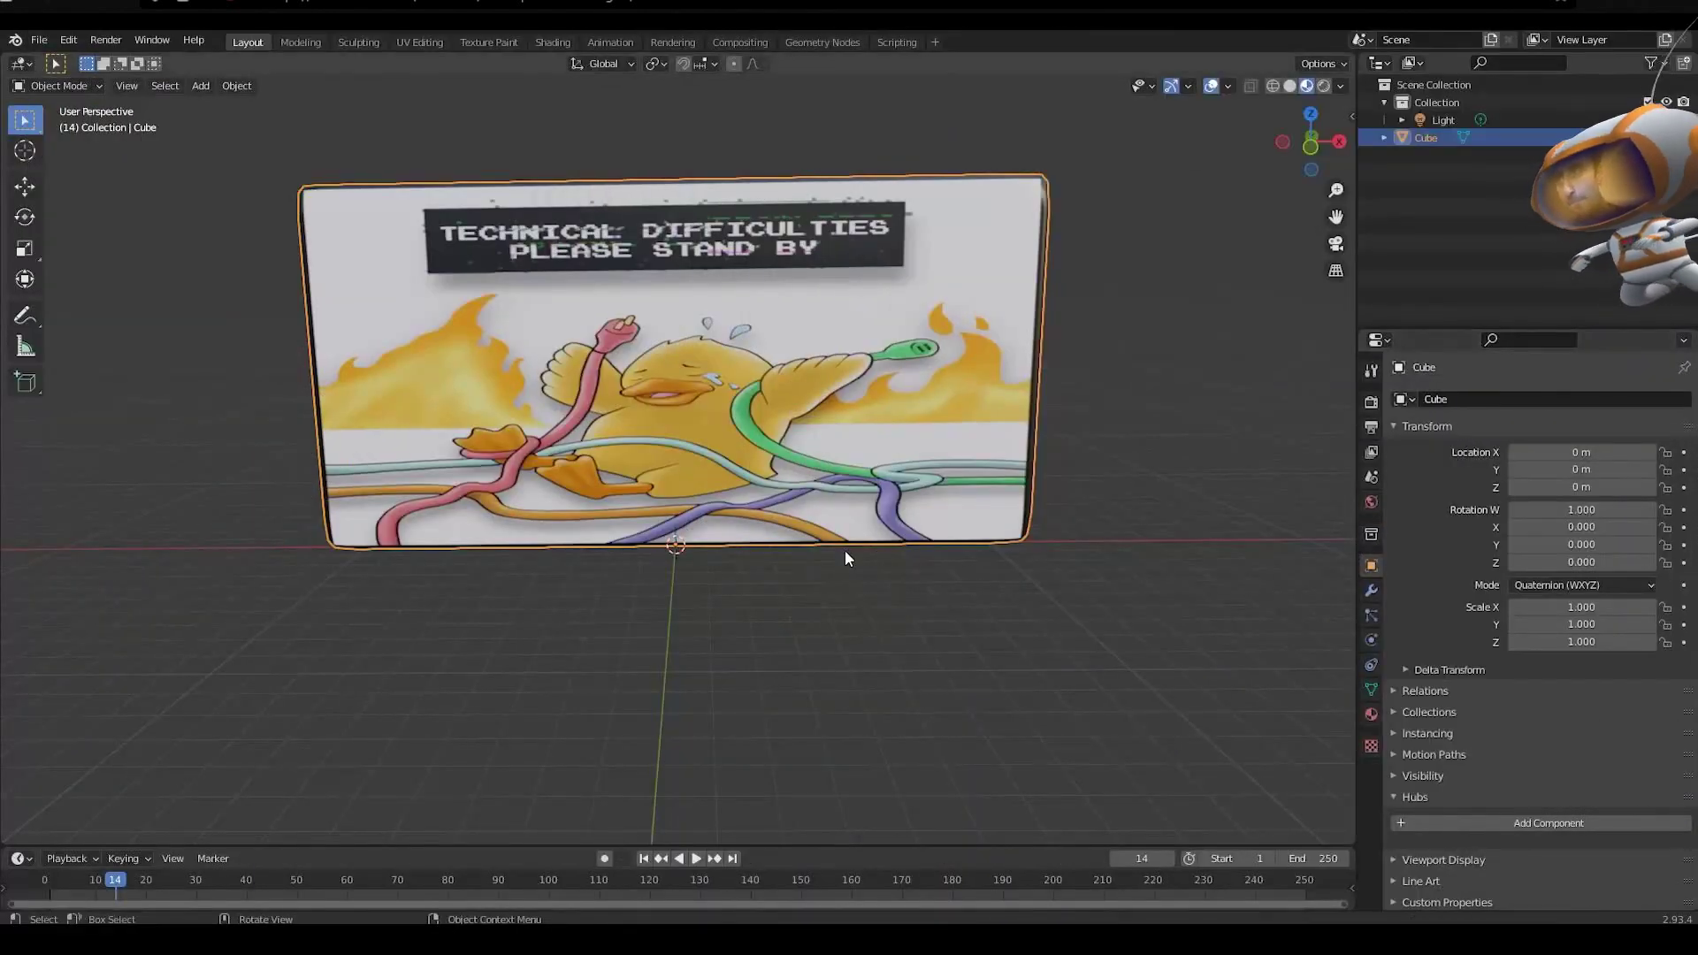
{"action": "mouse_move", "coordinate": [715, 680]}
{"action": "middle_mouse_down"}
{"action": "mouse_move", "coordinate": [679, 665]}
{"action": "mouse_move", "coordinate": [660, 698]}
{"action": "mouse_move", "coordinate": [538, 713]}
{"action": "mouse_move", "coordinate": [872, 713]}
{"action": "mouse_move", "coordinate": [705, 686]}
{"action": "mouse_move", "coordinate": [872, 686]}
{"action": "mouse_move", "coordinate": [720, 682]}
{"action": "middle_mouse_up"}
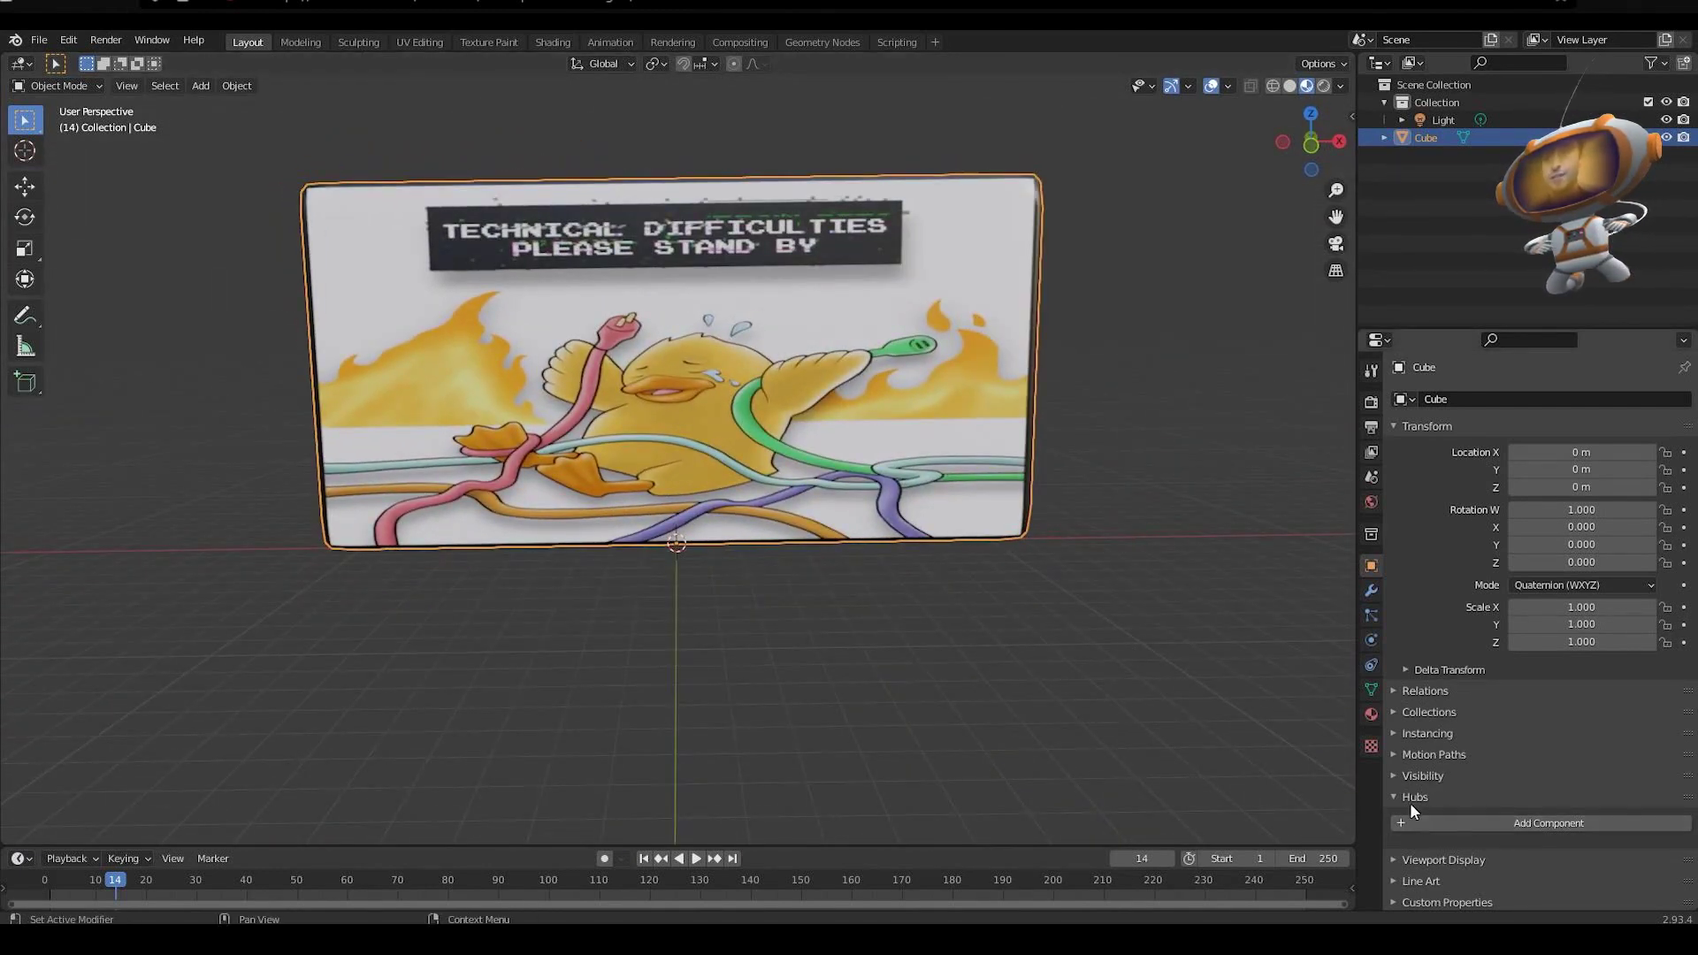
{"action": "left_click", "coordinate": [1435, 801]}
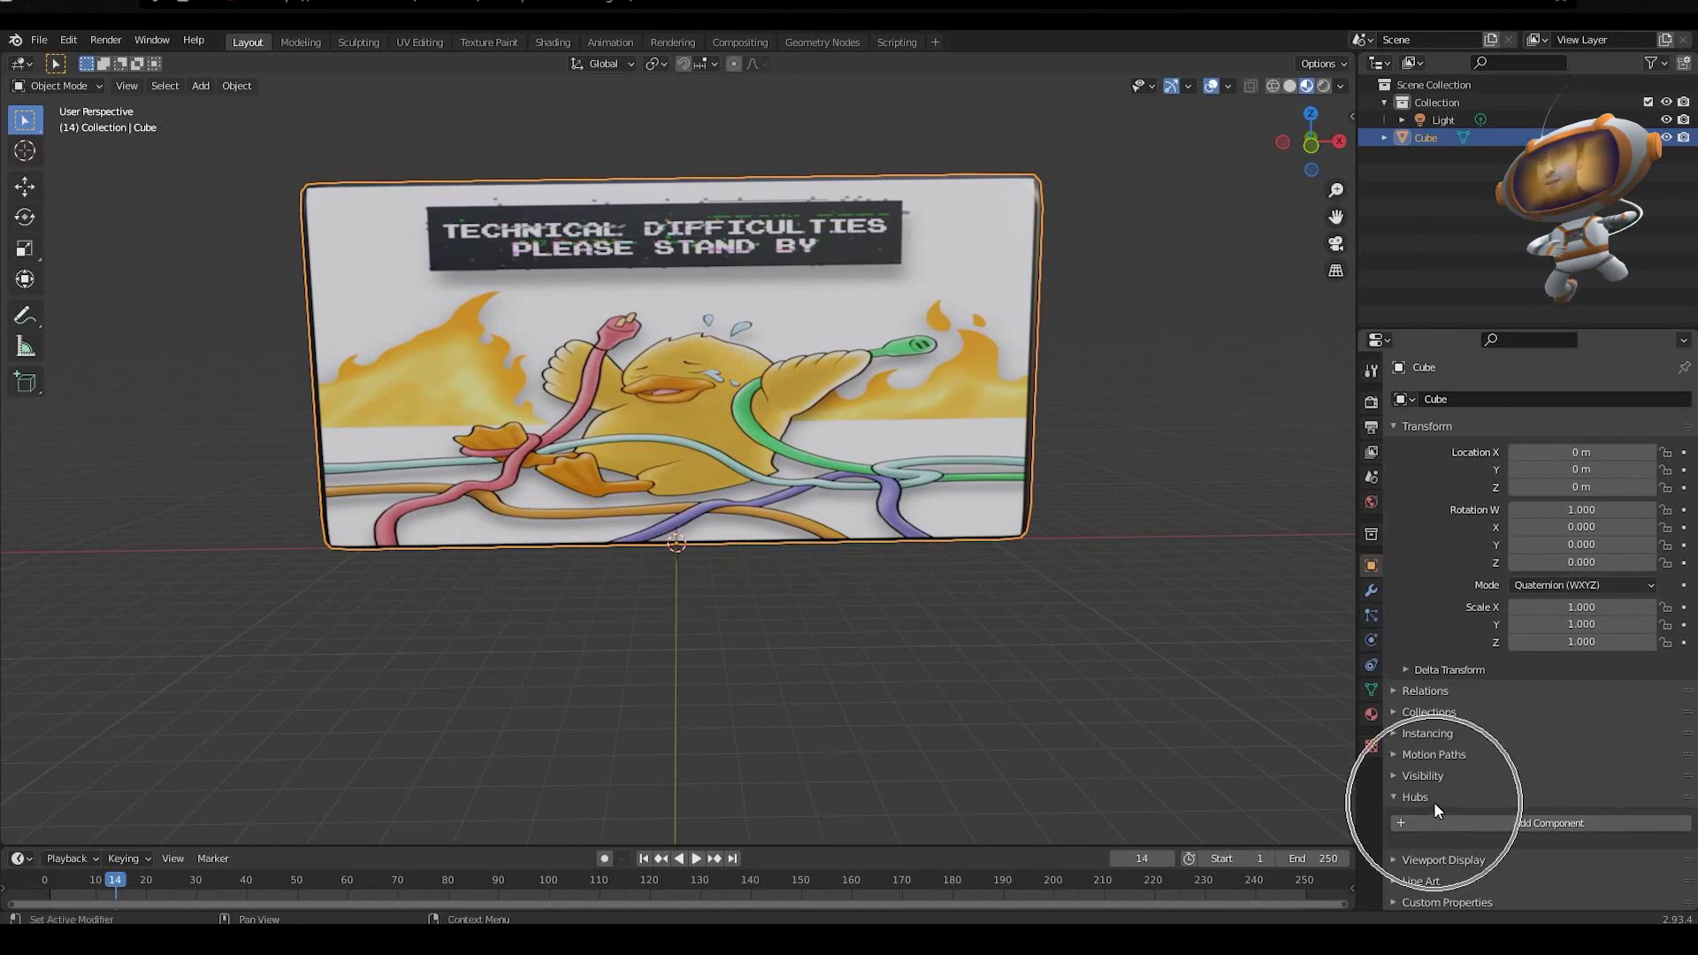
{"action": "left_click", "coordinate": [1422, 803]}
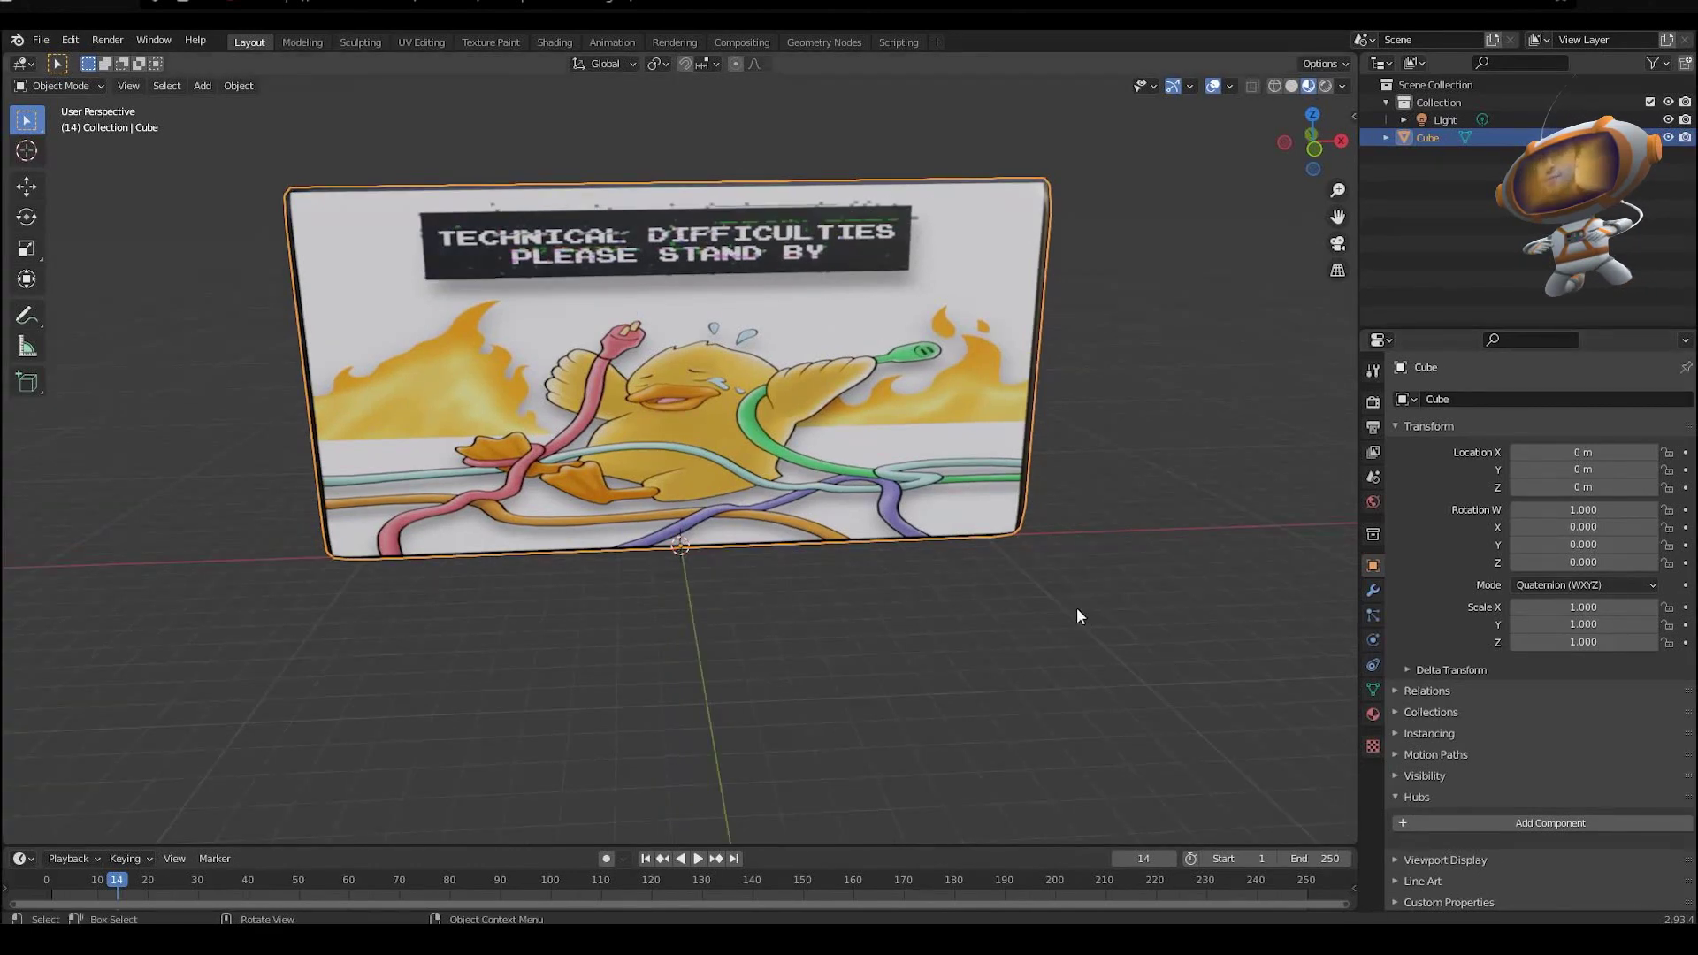
Step: Export the Technical Difficulties scene as glTF 2.0 and view the sign in a Hubs room
{"action": "left_click", "coordinate": [43, 39]}
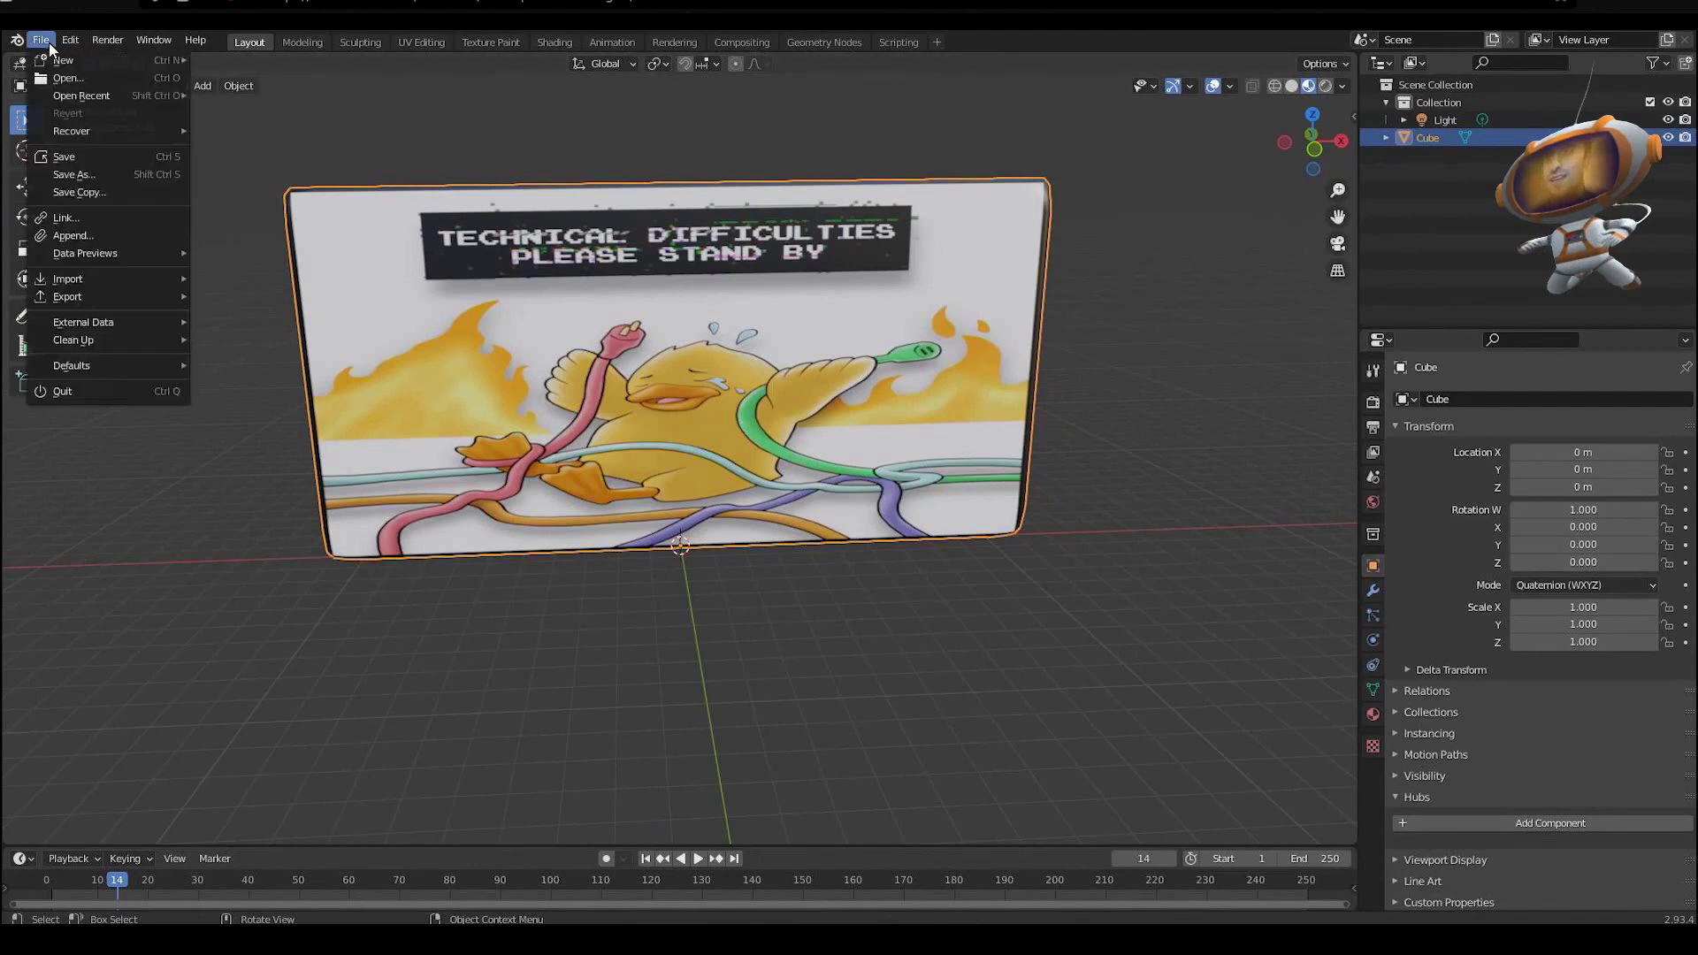
{"action": "mouse_move", "coordinate": [79, 296]}
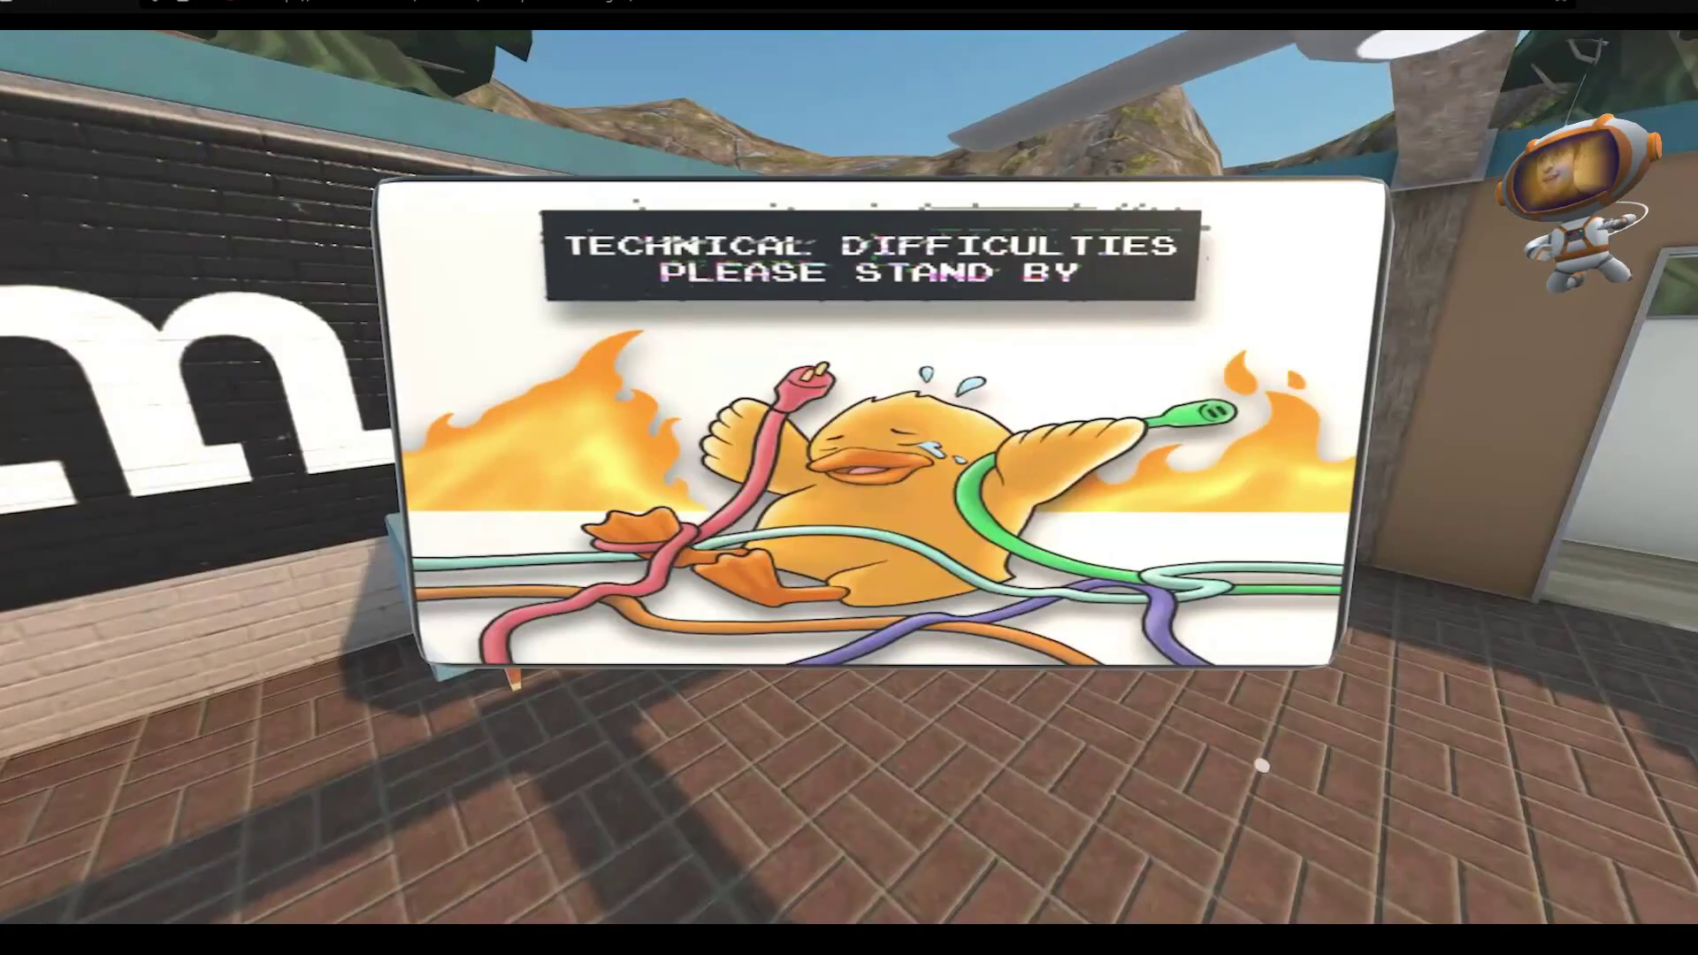
{"action": "key", "text": "a"}
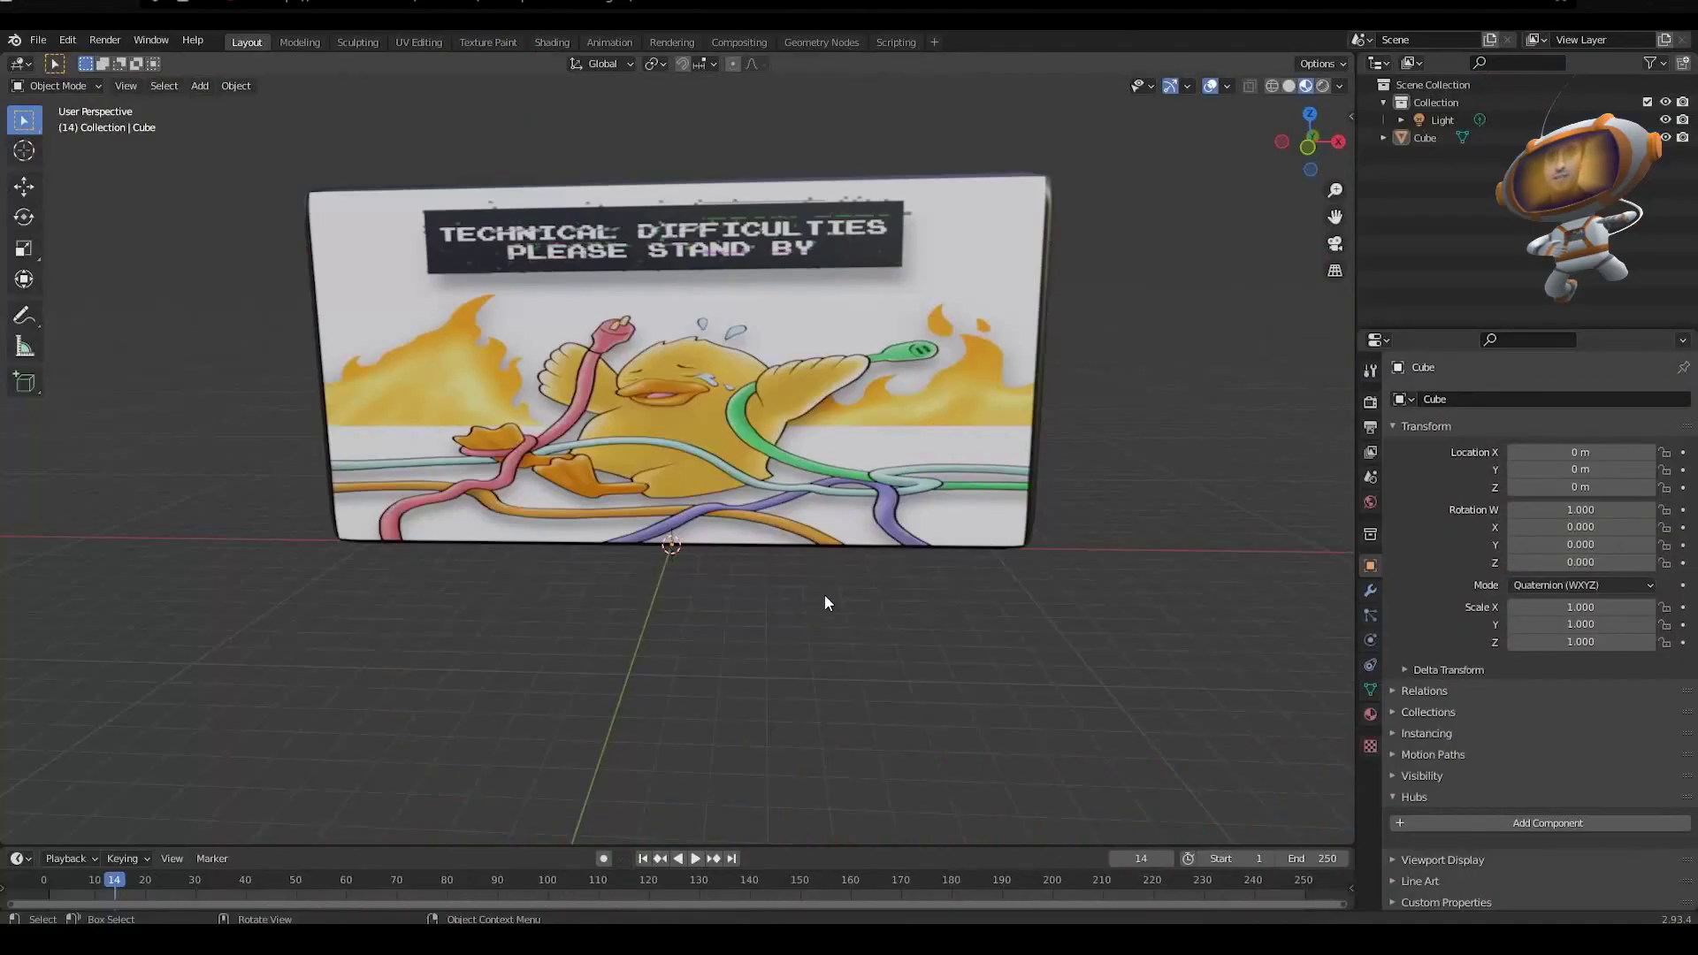
Step: Give the Technical Difficulties Cube a Hubs Billboard component with Only Y ticked
{"action": "left_click", "coordinate": [533, 302]}
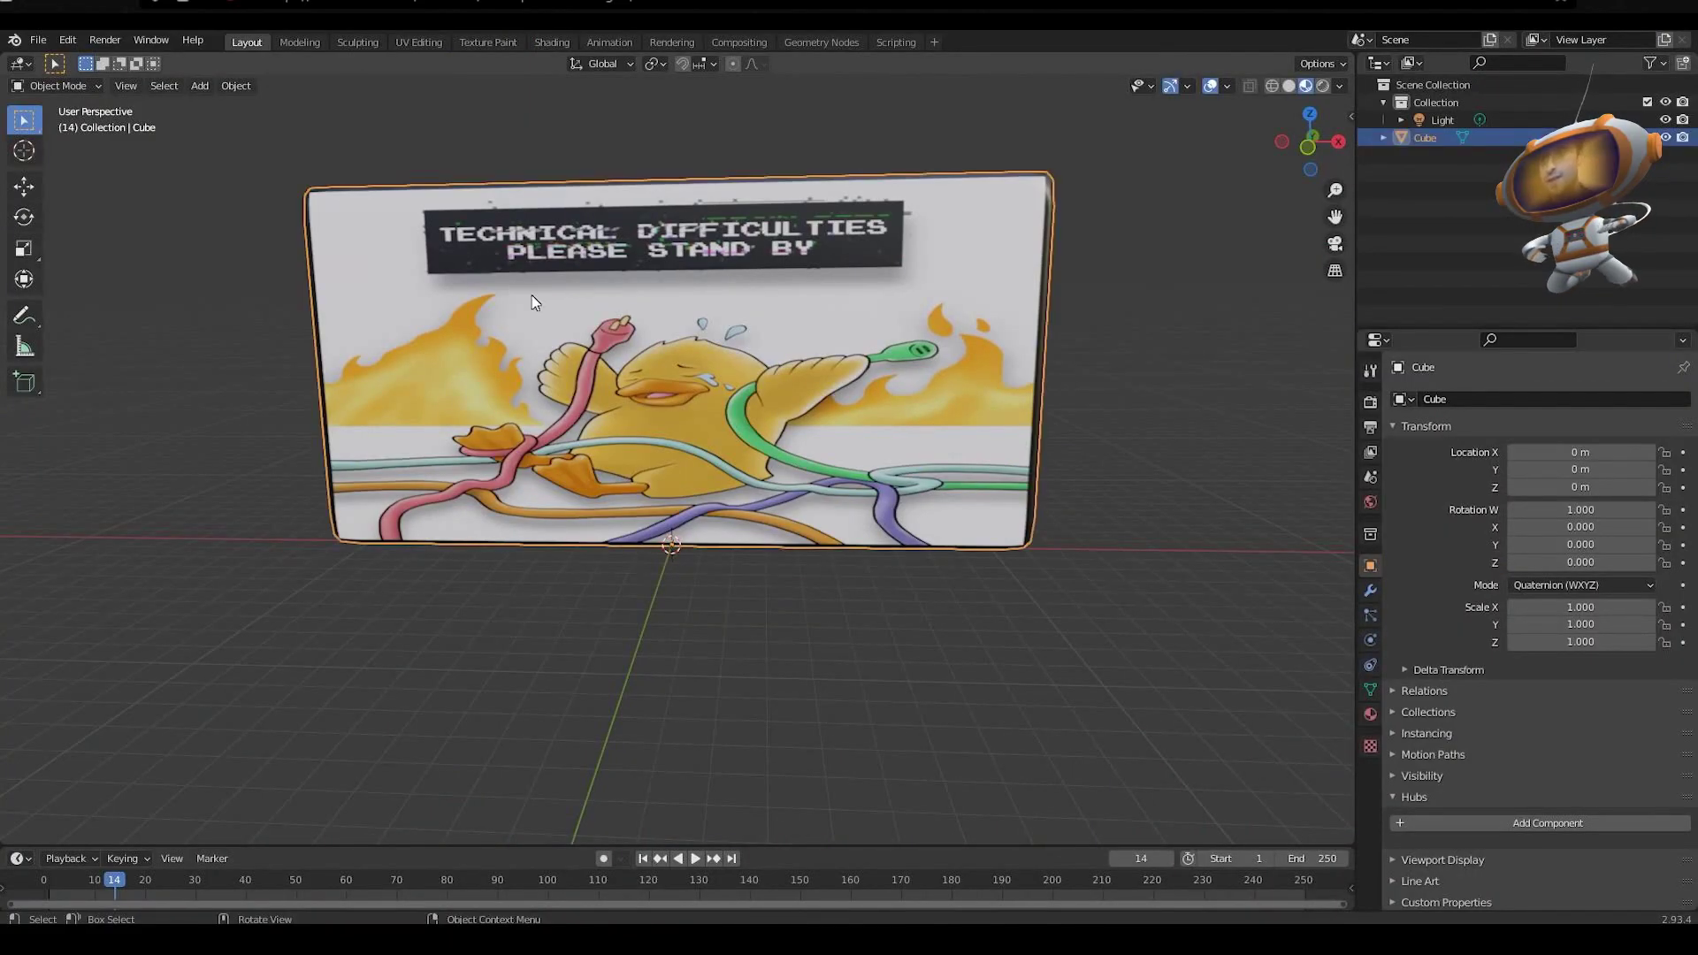
{"action": "left_click", "coordinate": [1411, 823]}
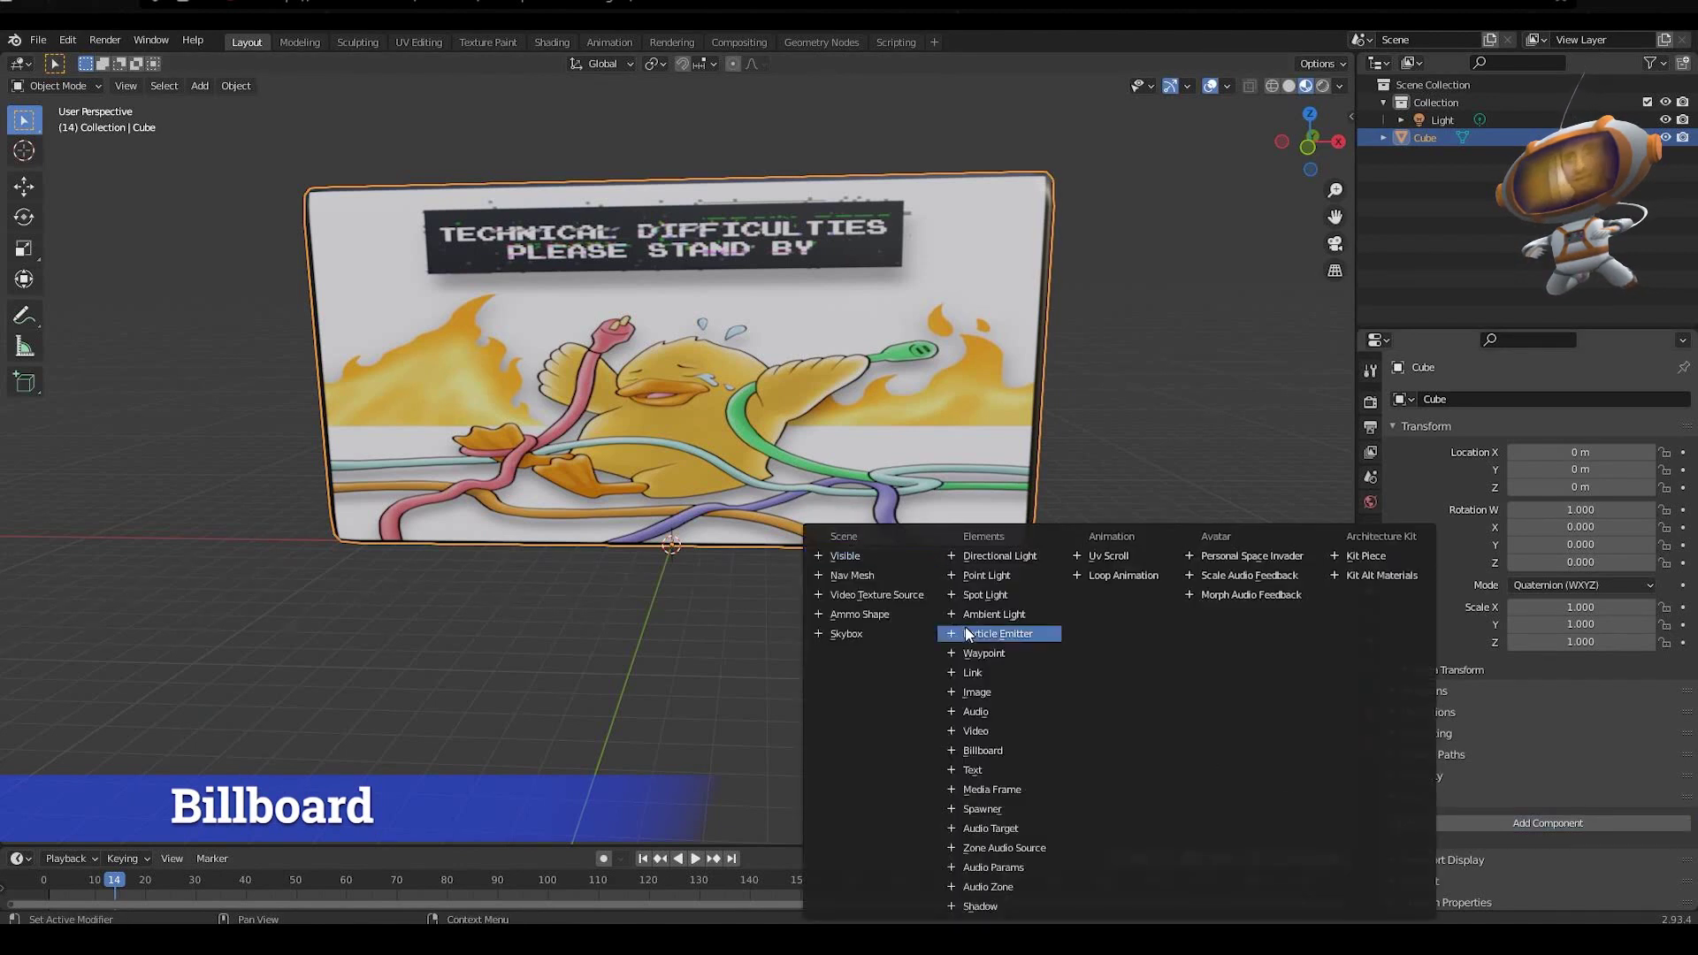
{"action": "left_click", "coordinate": [990, 751]}
{"action": "scroll", "coordinate": [1555, 732], "scroll_direction": "down", "scroll_amount": 2}
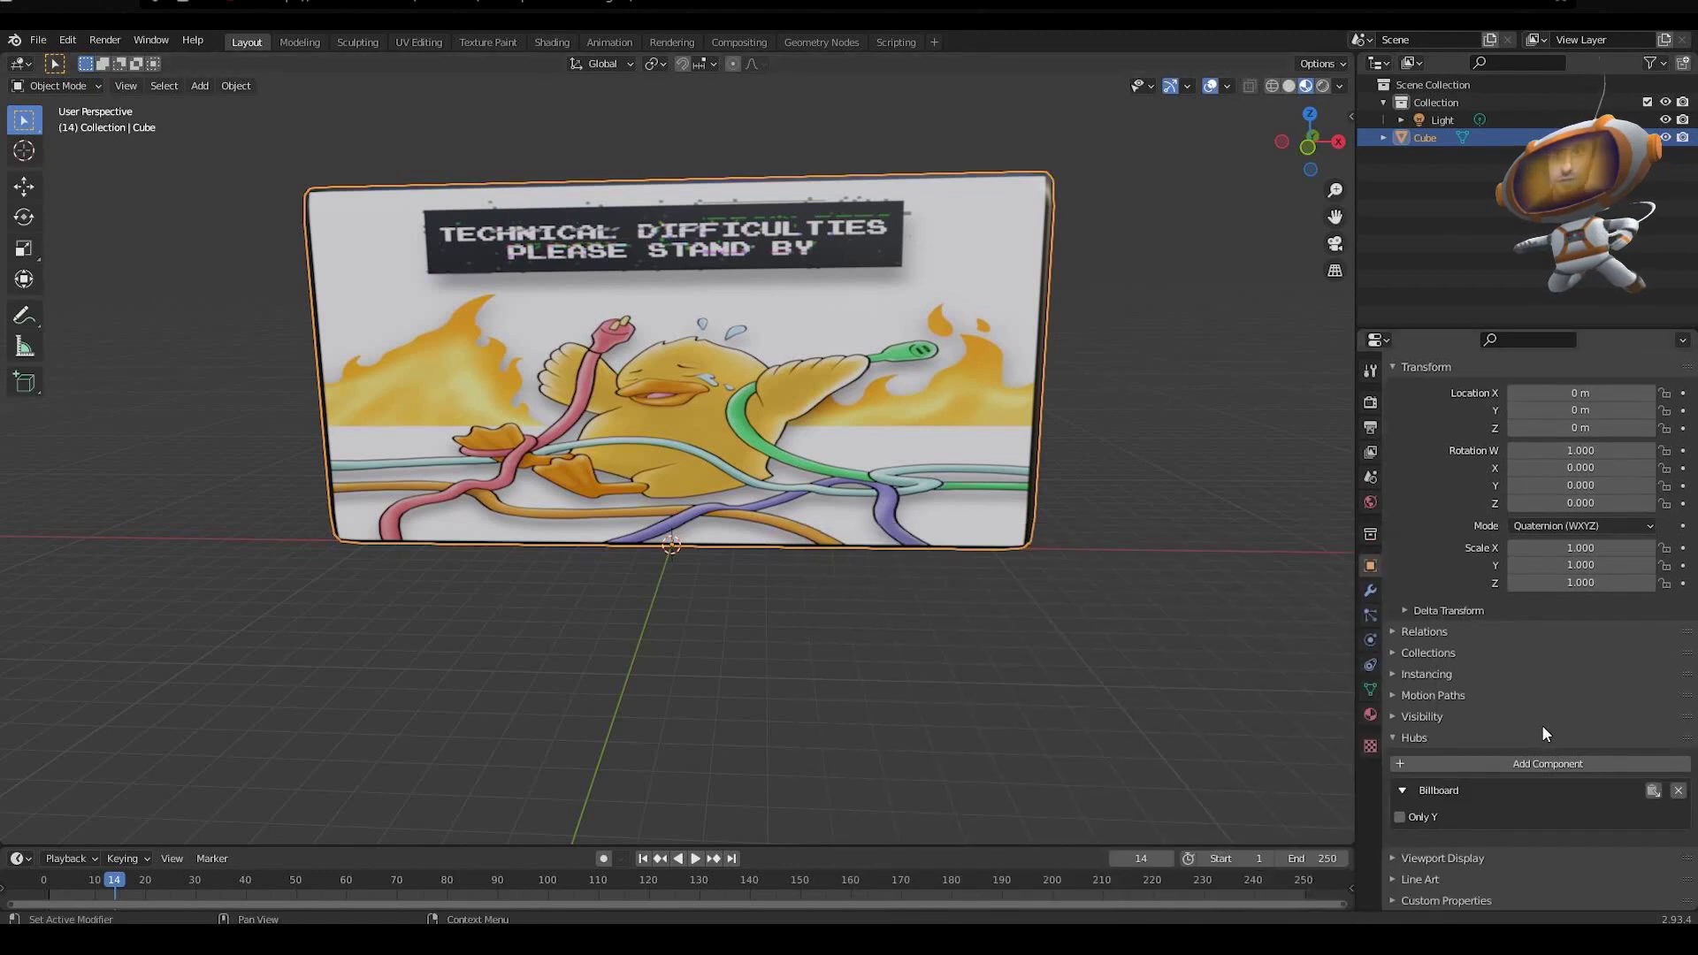
{"action": "left_click", "coordinate": [1401, 817]}
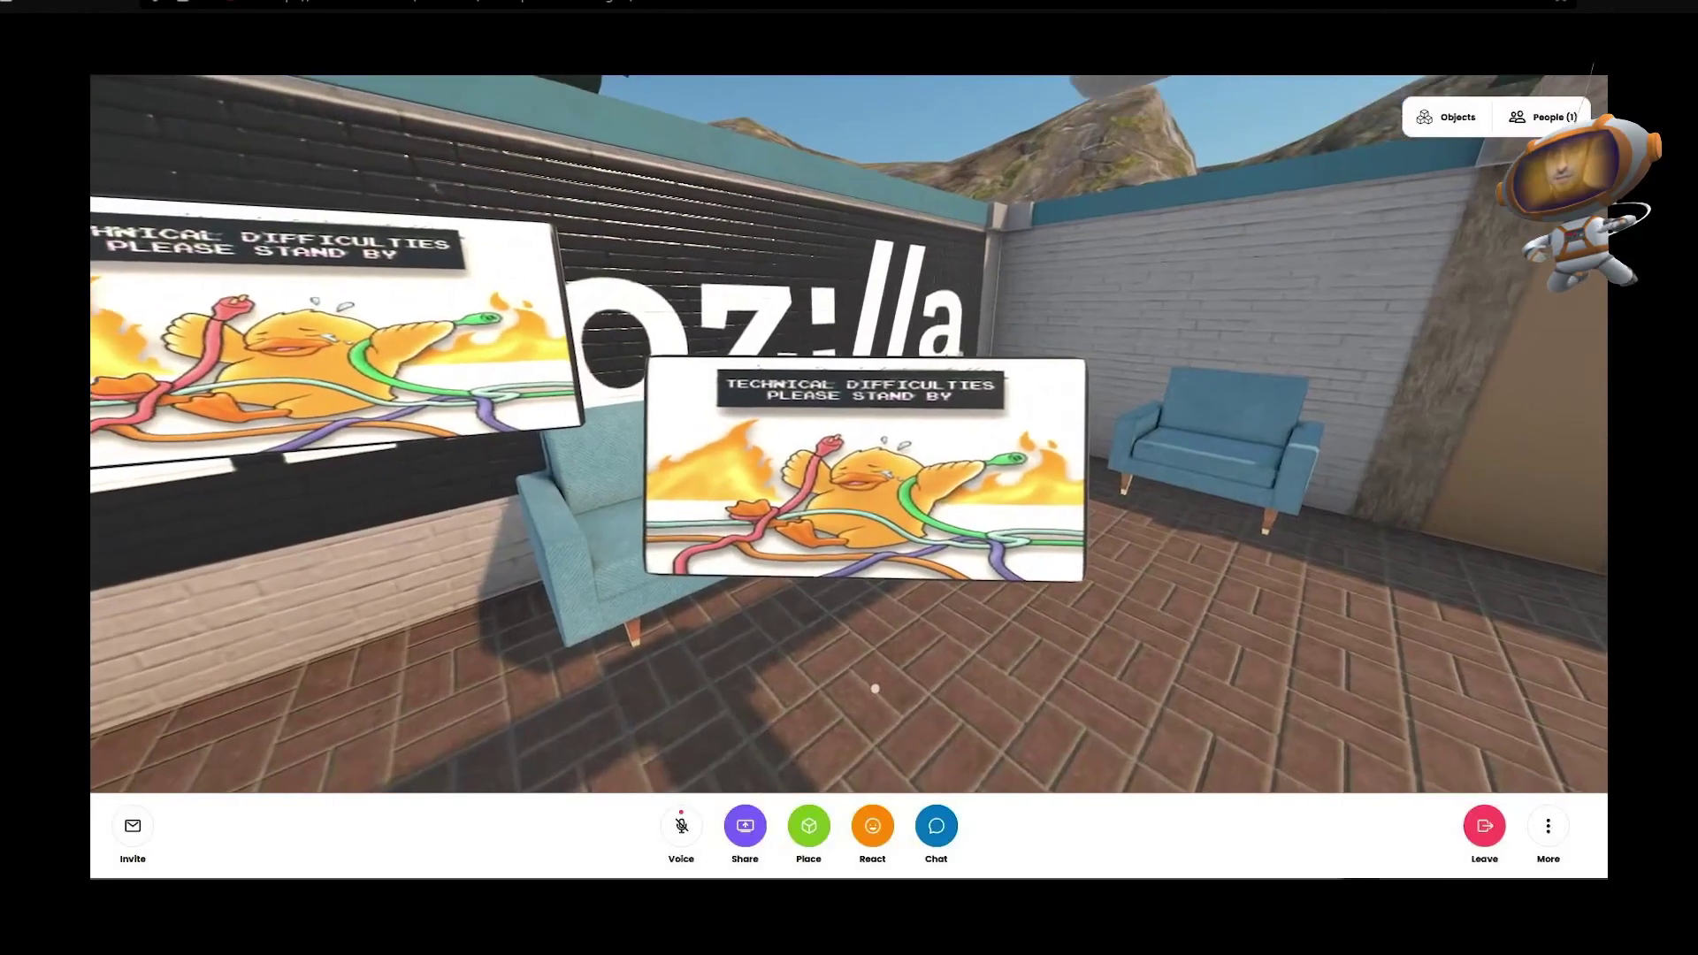
{"action": "left_click_drag", "start_coordinate": [861, 686], "coordinate": [704, 682]}
{"action": "key", "text": "a"}
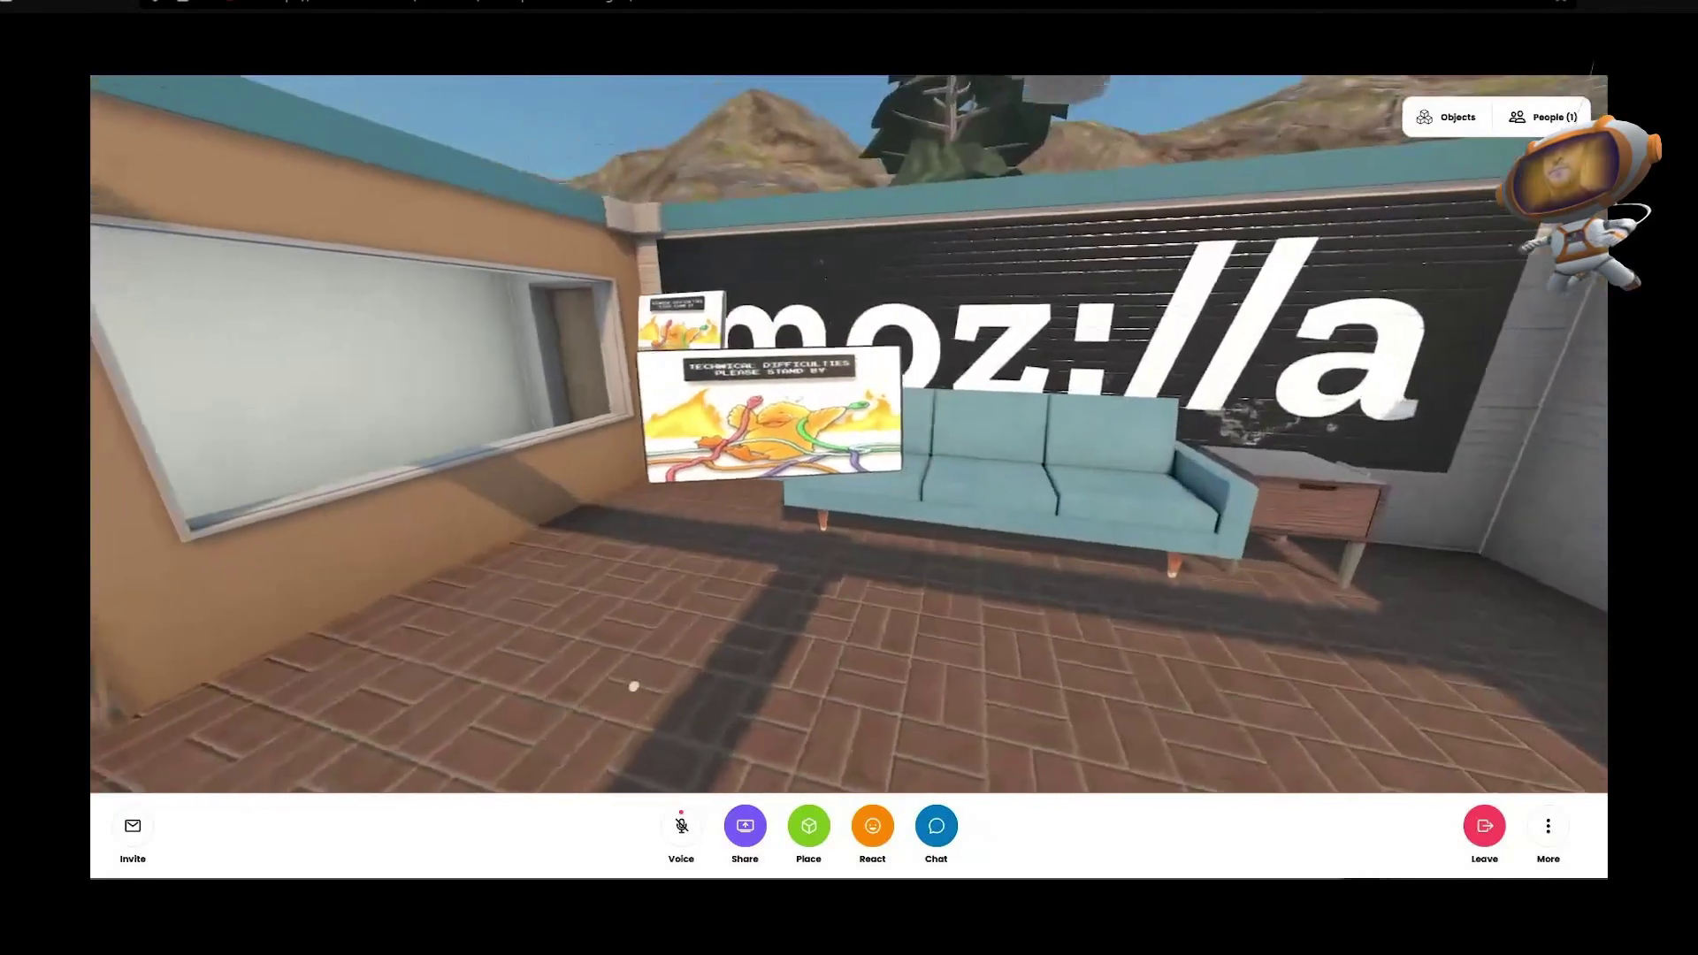
{"action": "left_click_drag", "start_coordinate": [629, 682], "coordinate": [645, 685]}
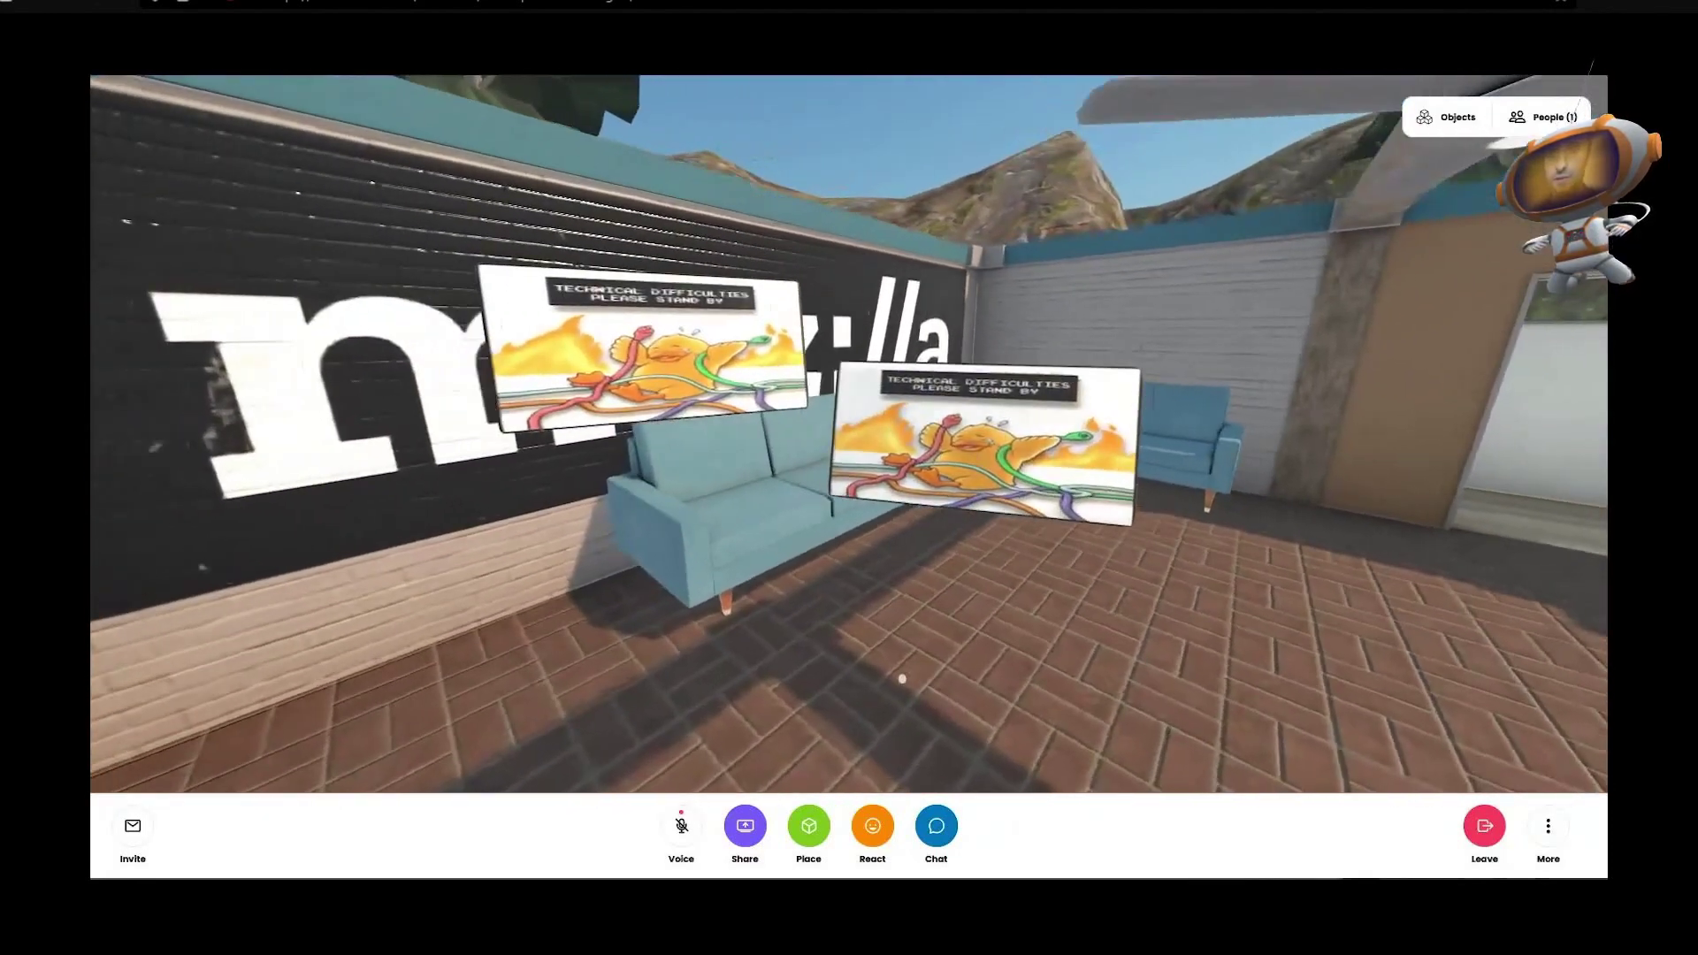
{"action": "left_click_drag", "start_coordinate": [902, 679], "coordinate": [884, 675]}
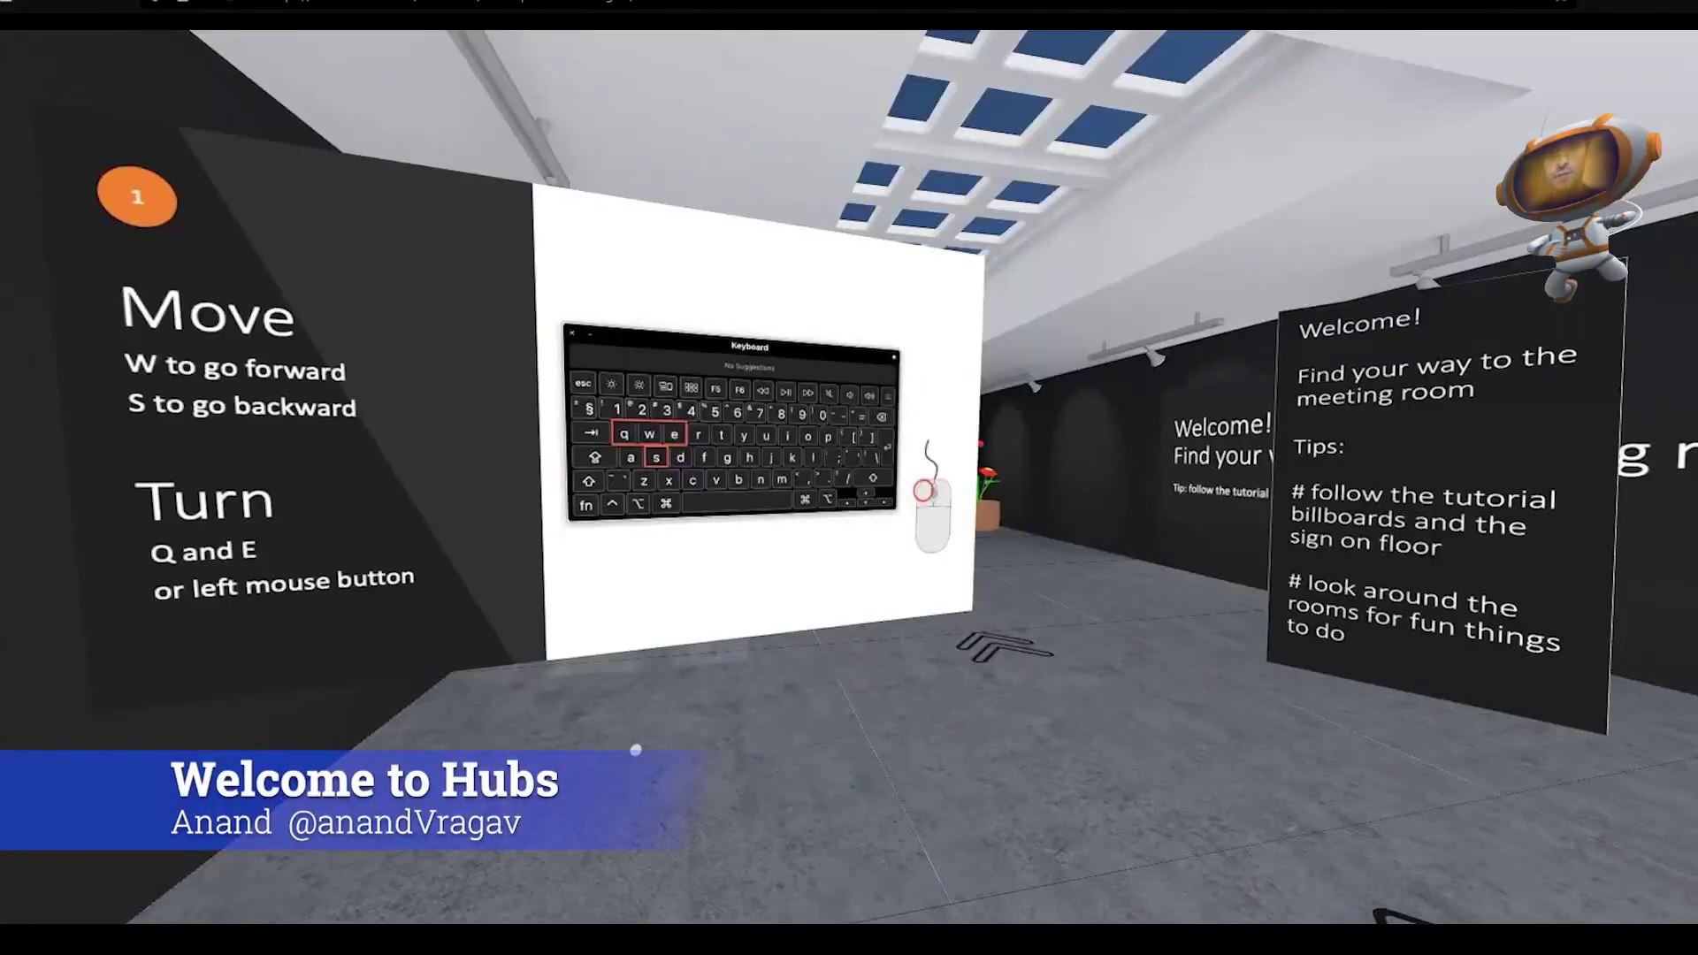
Step: Walk past the Move, Move faster and Recap boards and the flower pots to the Show menu board
{"action": "key", "text": "q"}
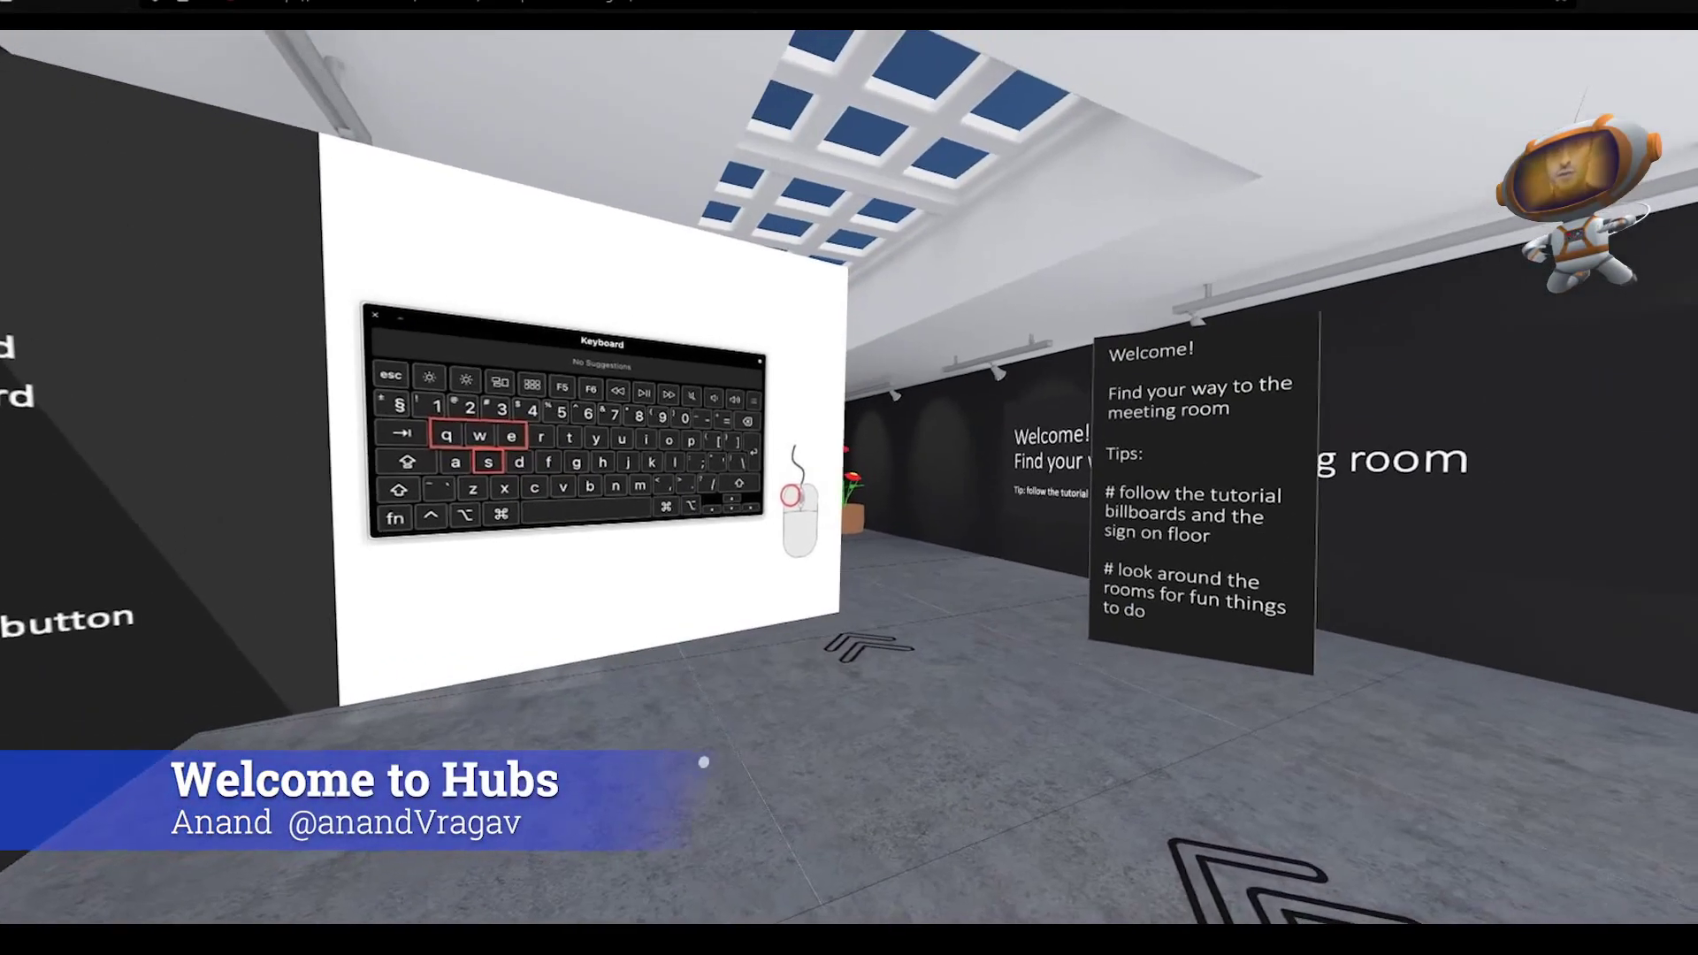
{"action": "key", "text": "q"}
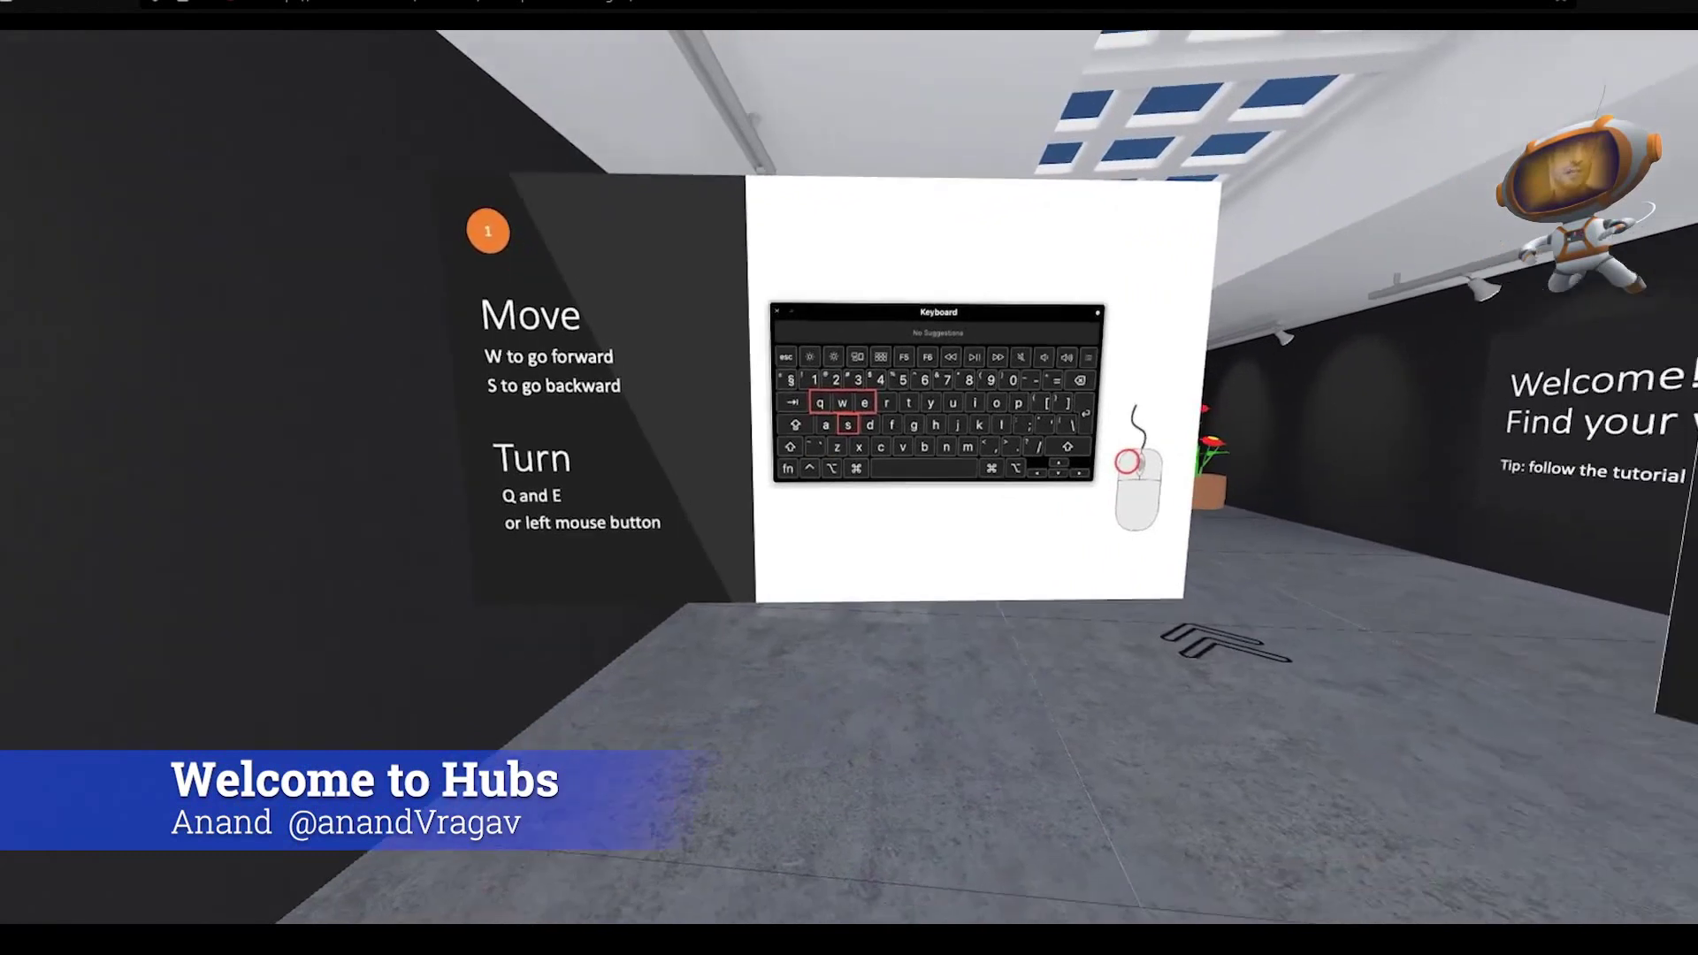
{"action": "key", "text": "w"}
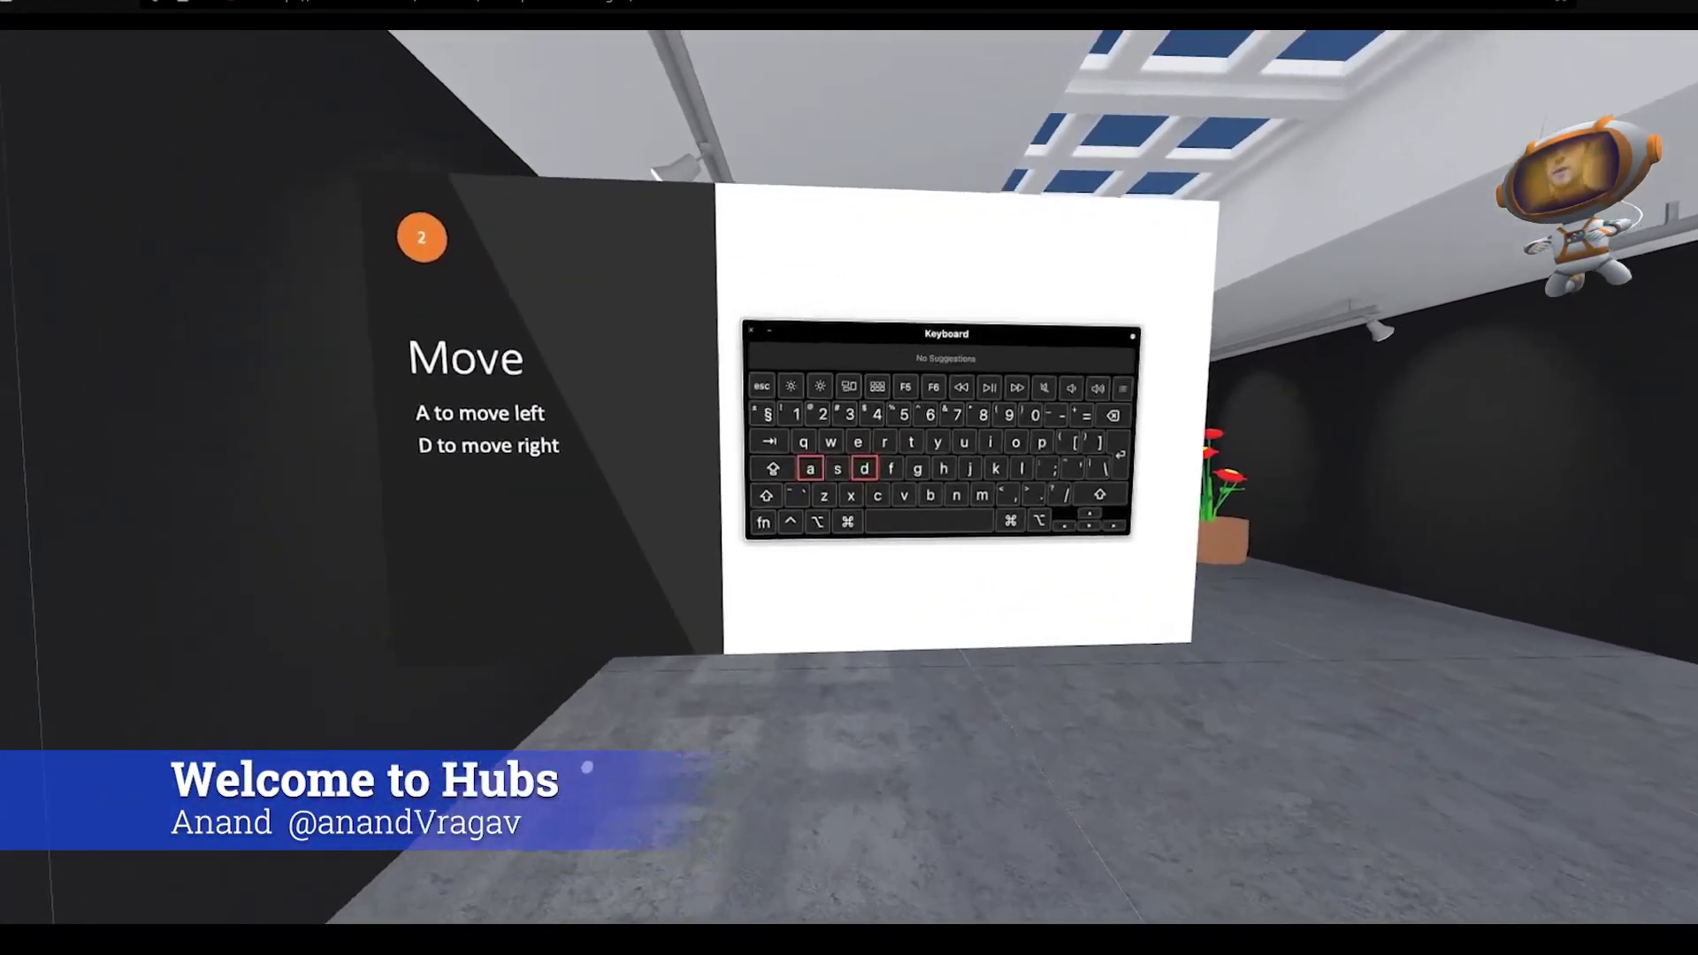
{"action": "key", "text": "a"}
{"action": "key", "text": "d"}
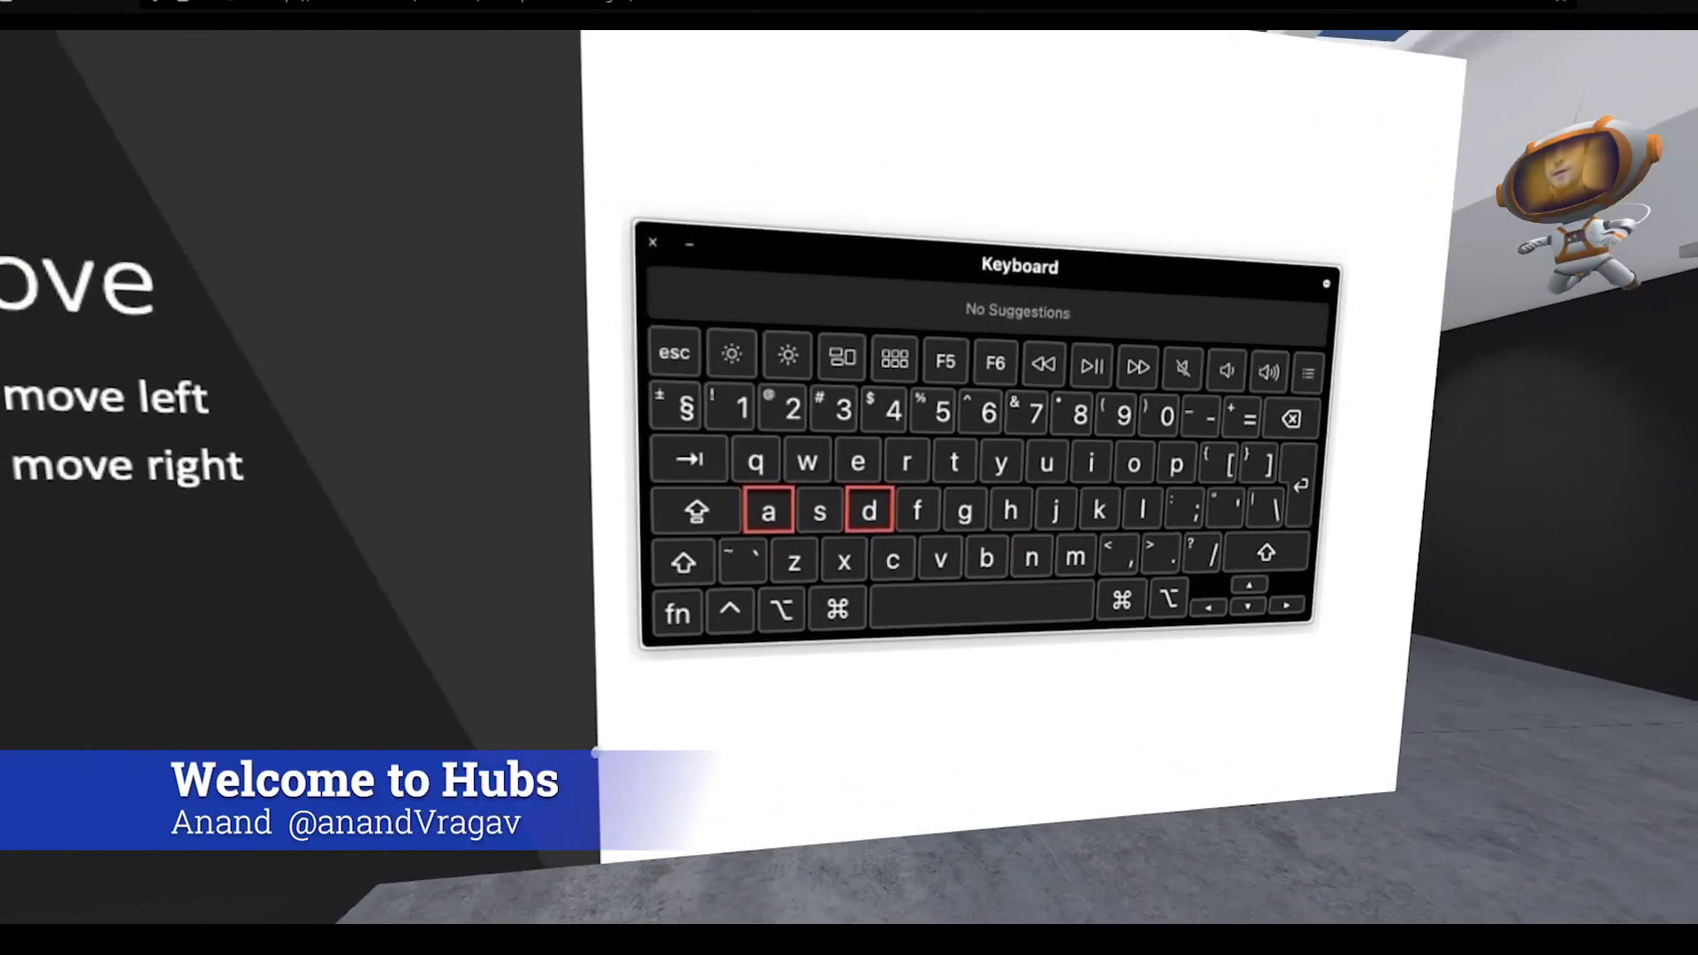
{"action": "key", "text": "w"}
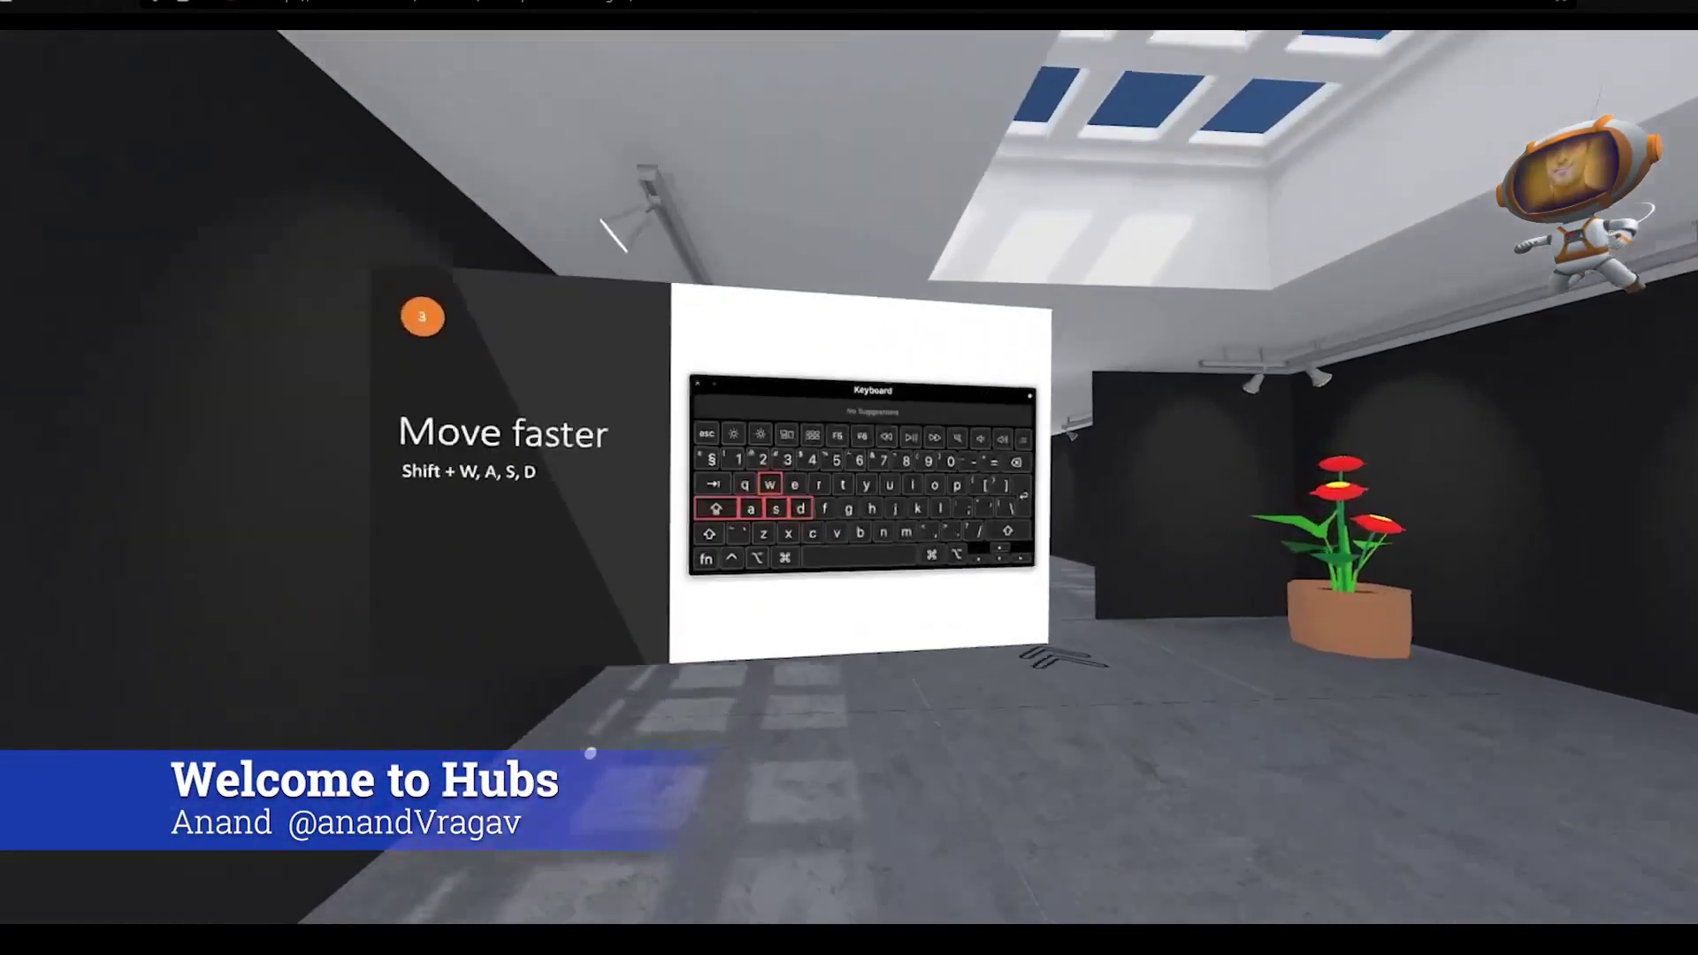
{"action": "key", "text": "w"}
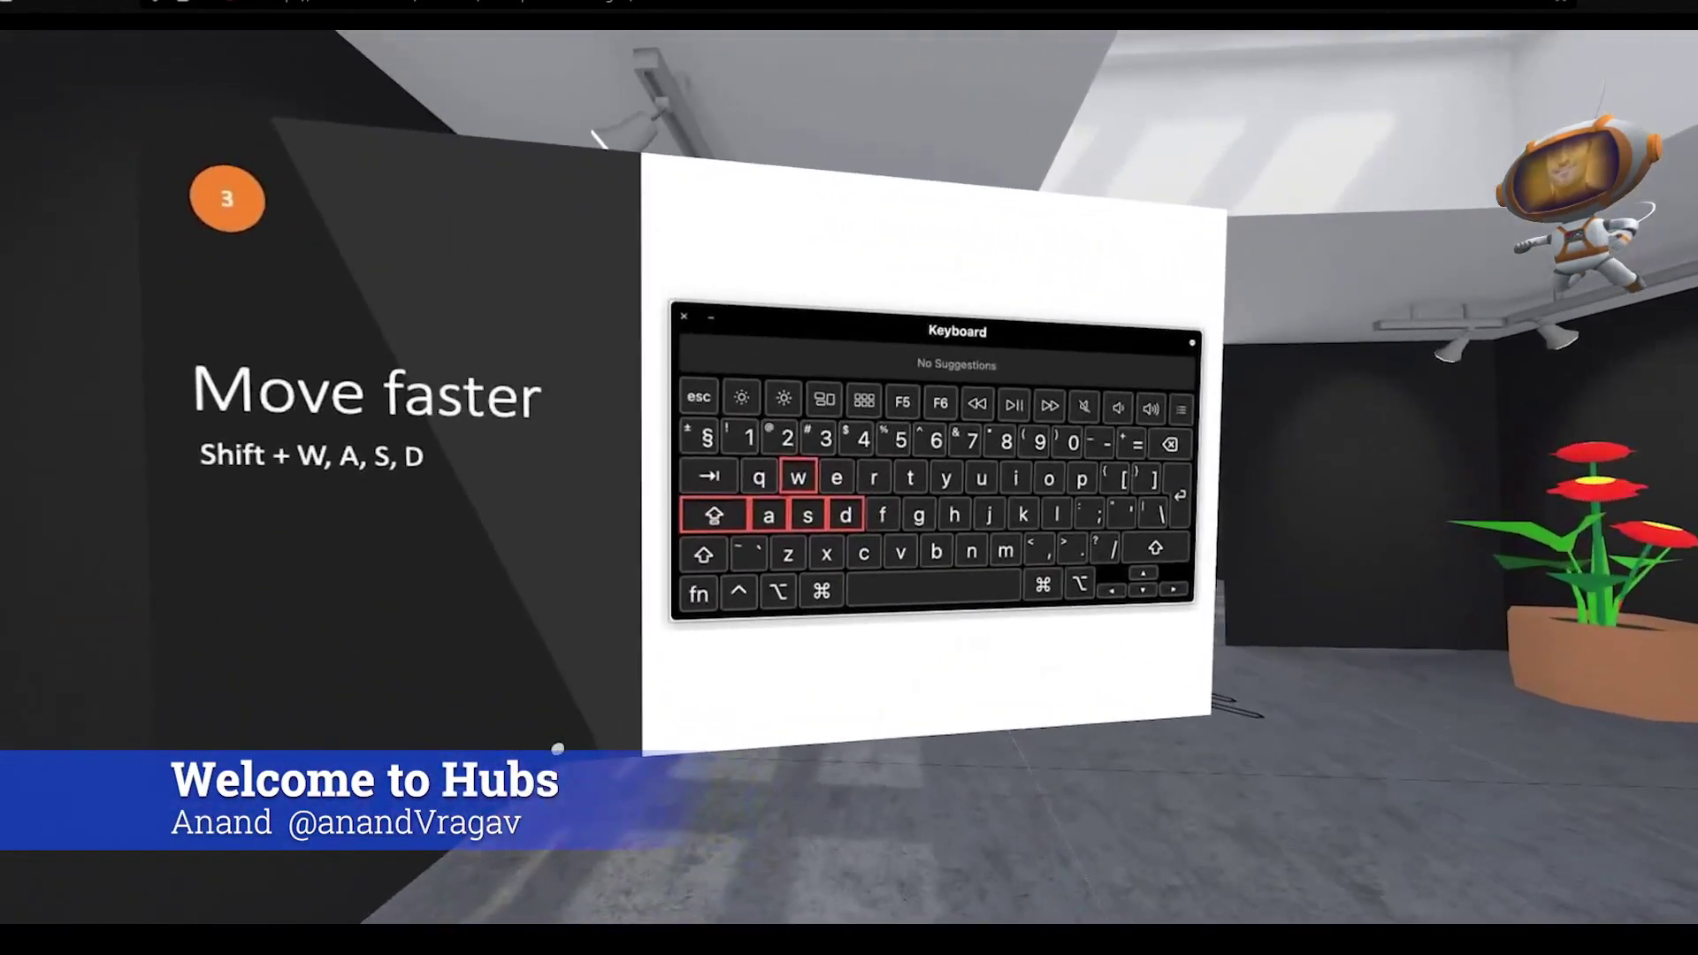
{"action": "key", "text": "shift+w"}
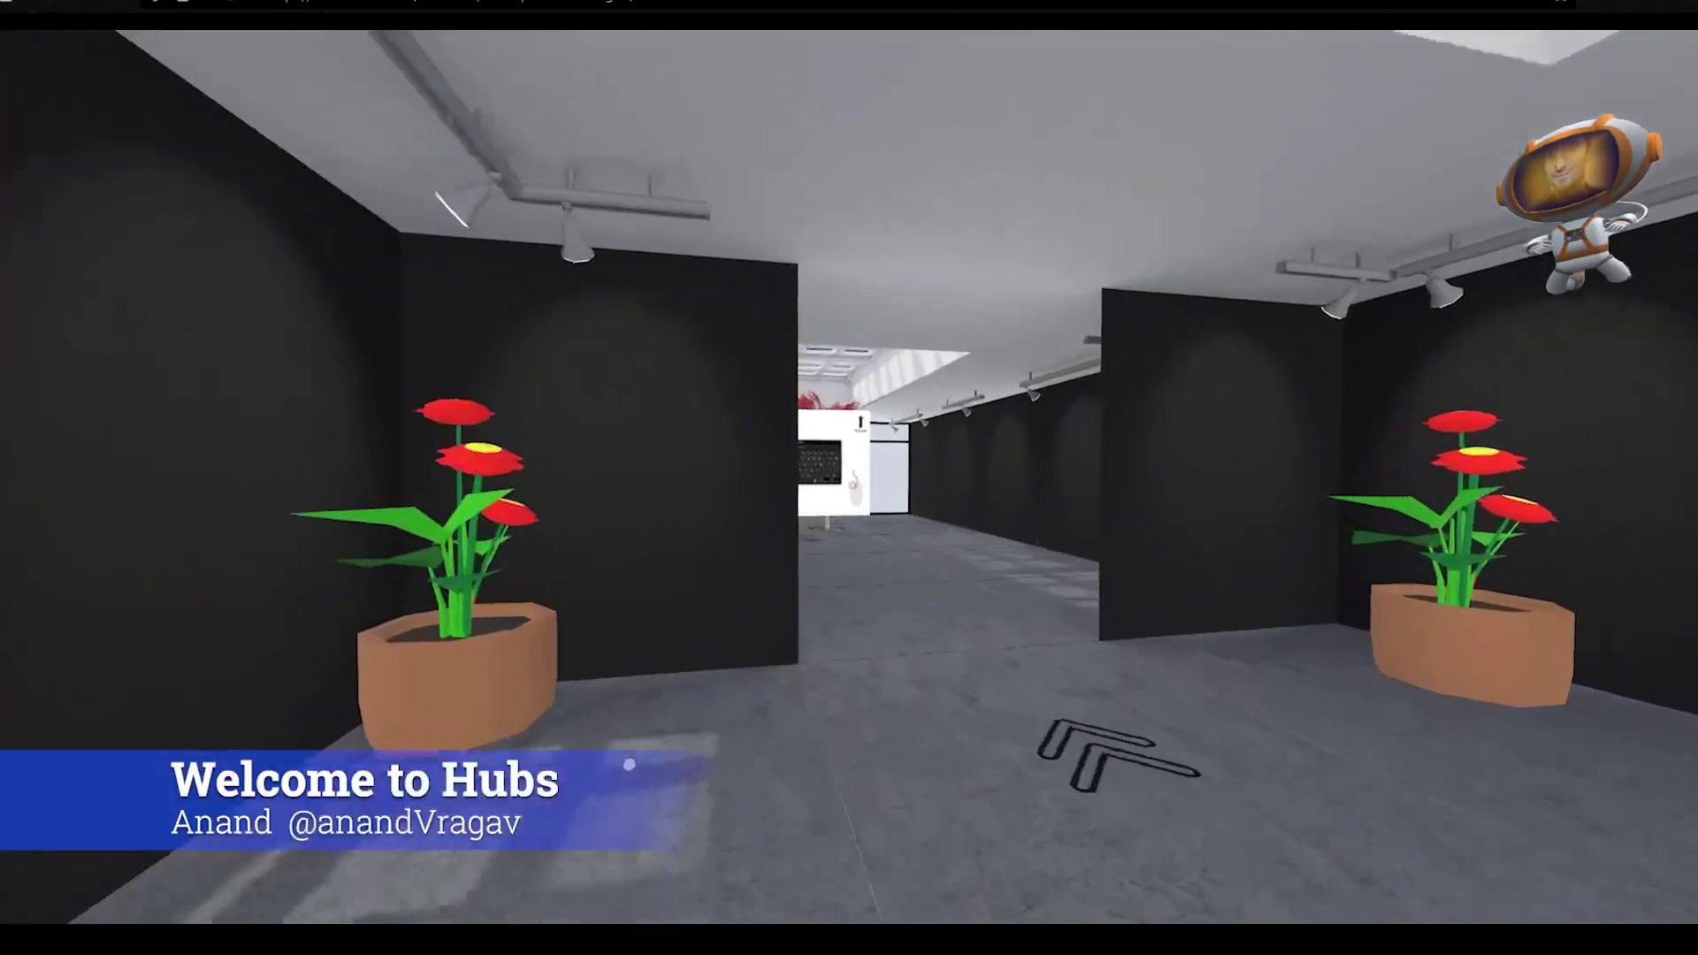
{"action": "key", "text": "shift+w"}
{"action": "key", "text": "w"}
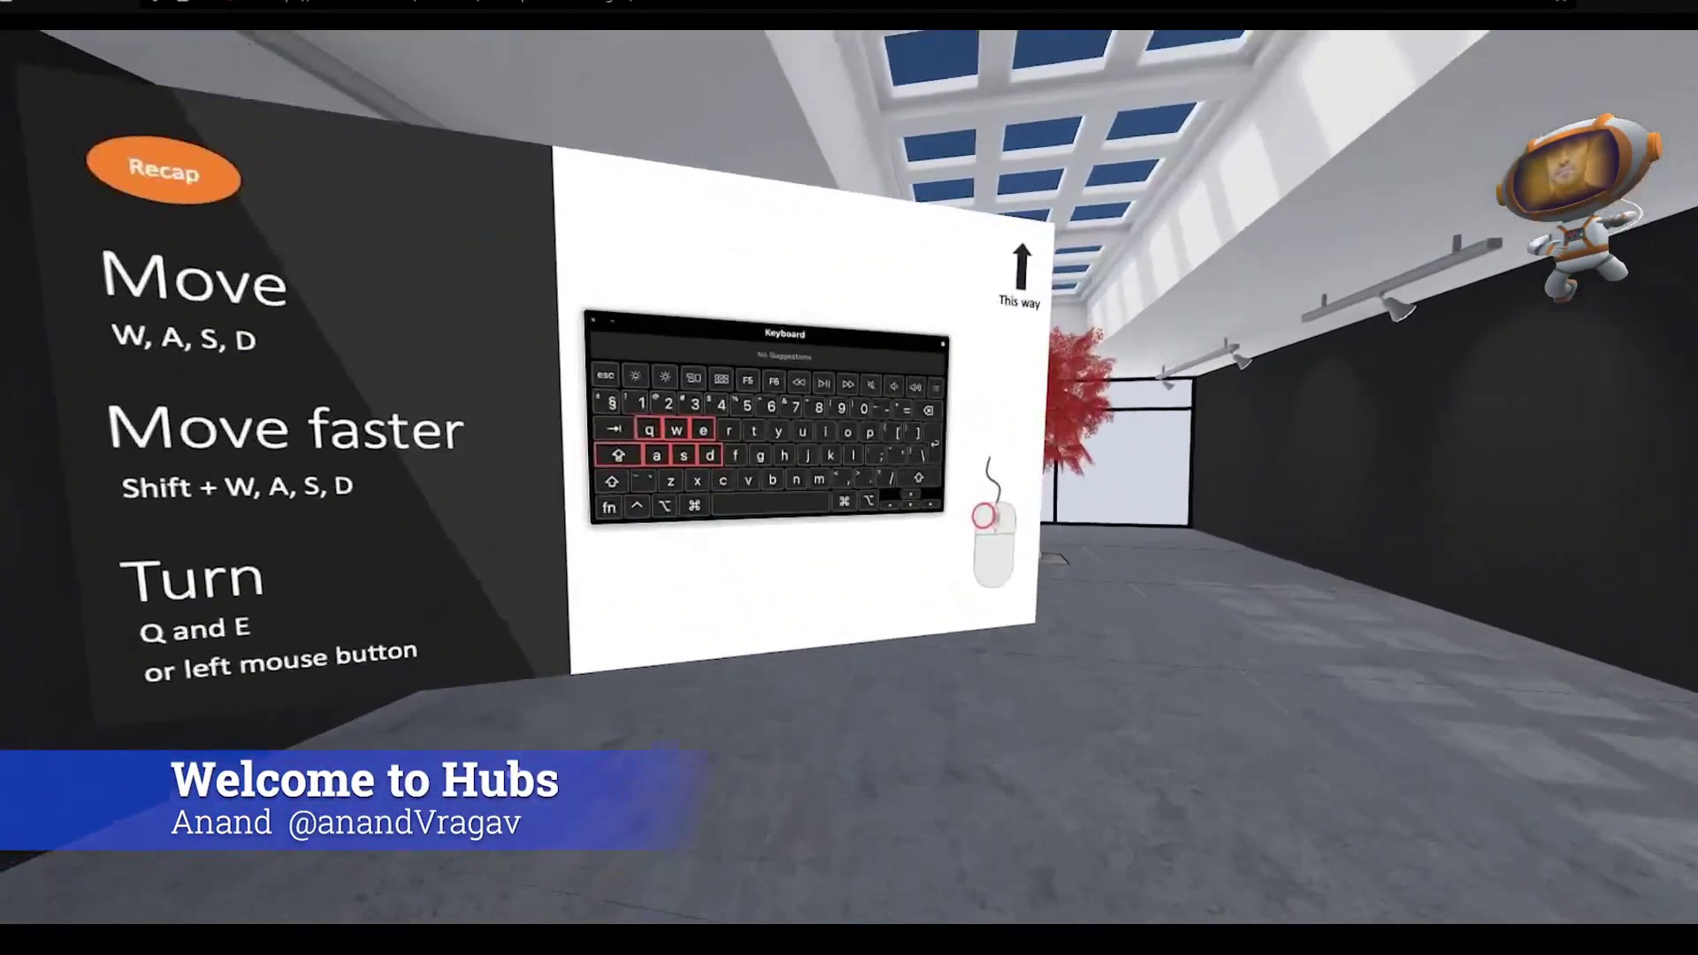
{"action": "key", "text": "w"}
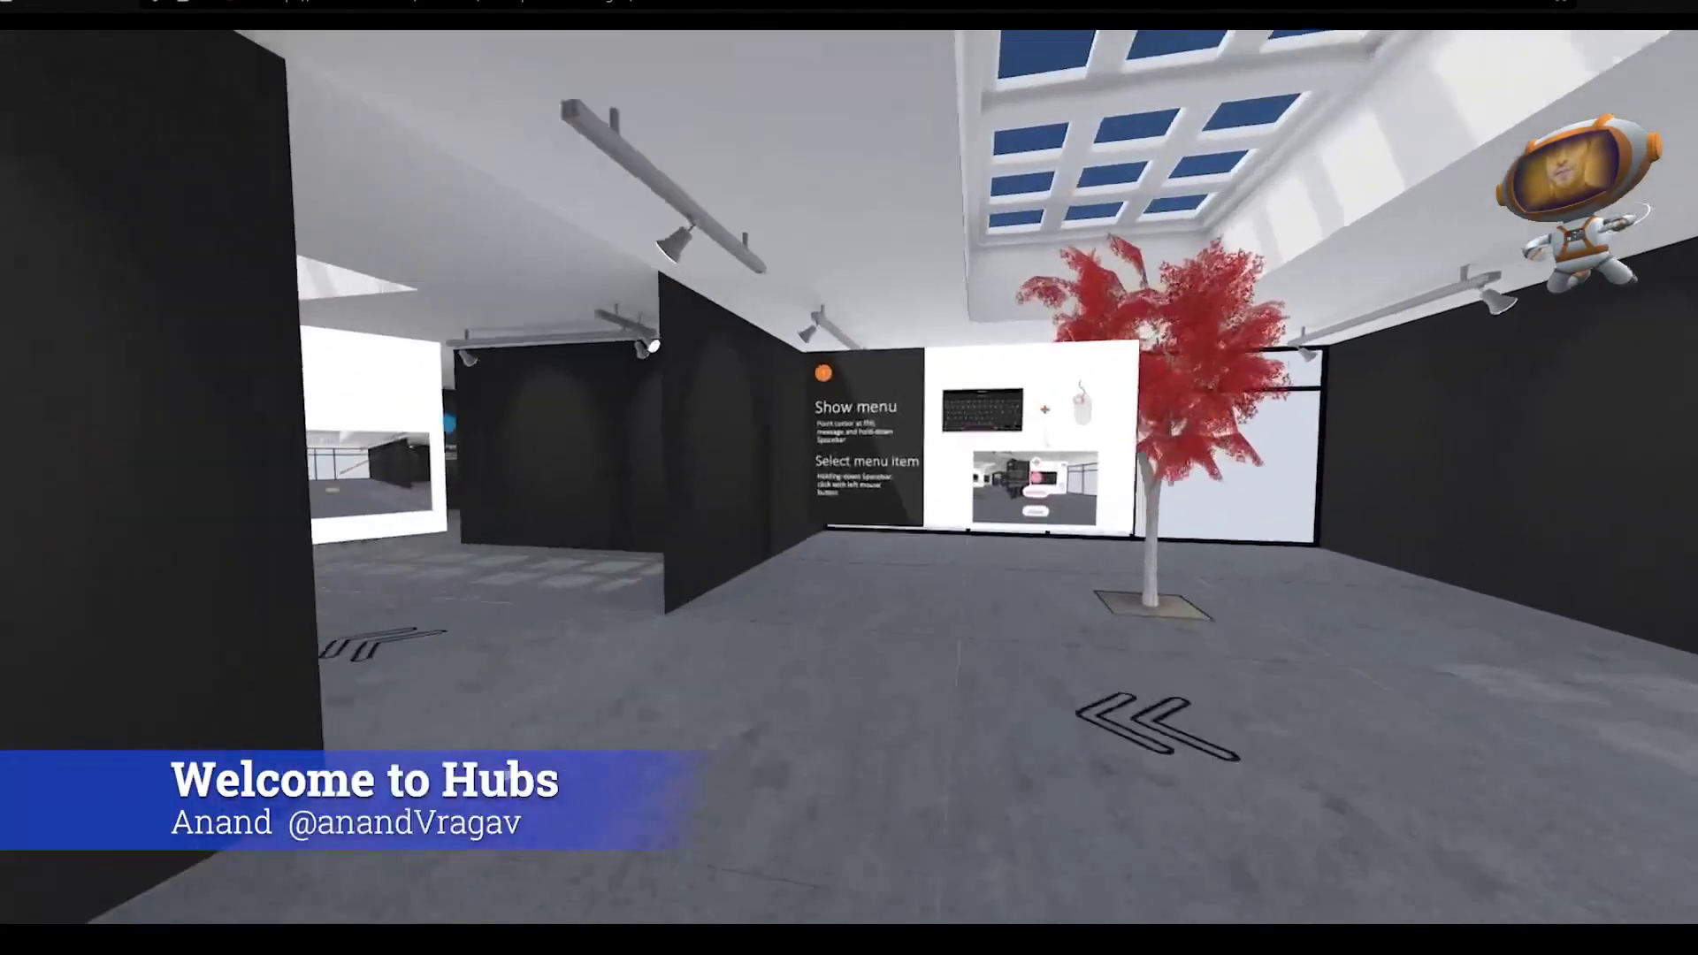
{"action": "key", "text": "w"}
{"action": "key", "text": "w"}
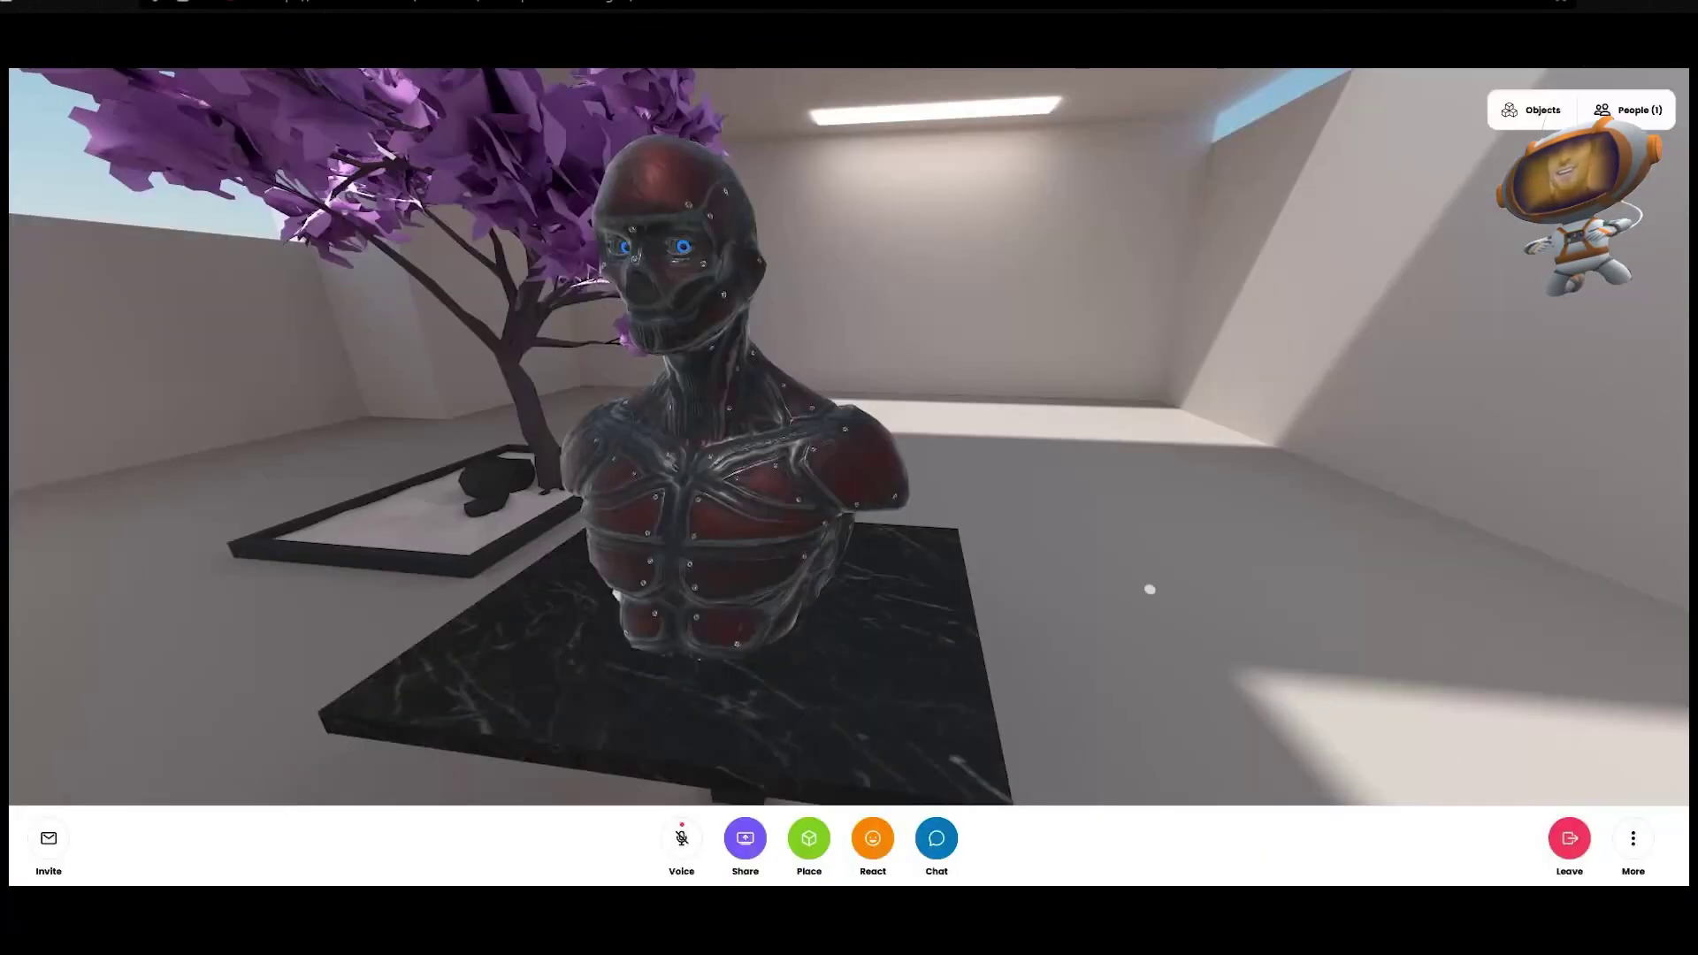
Step: Move around the bust on its black marble plinth until it is viewed head-on
{"action": "key", "text": "w"}
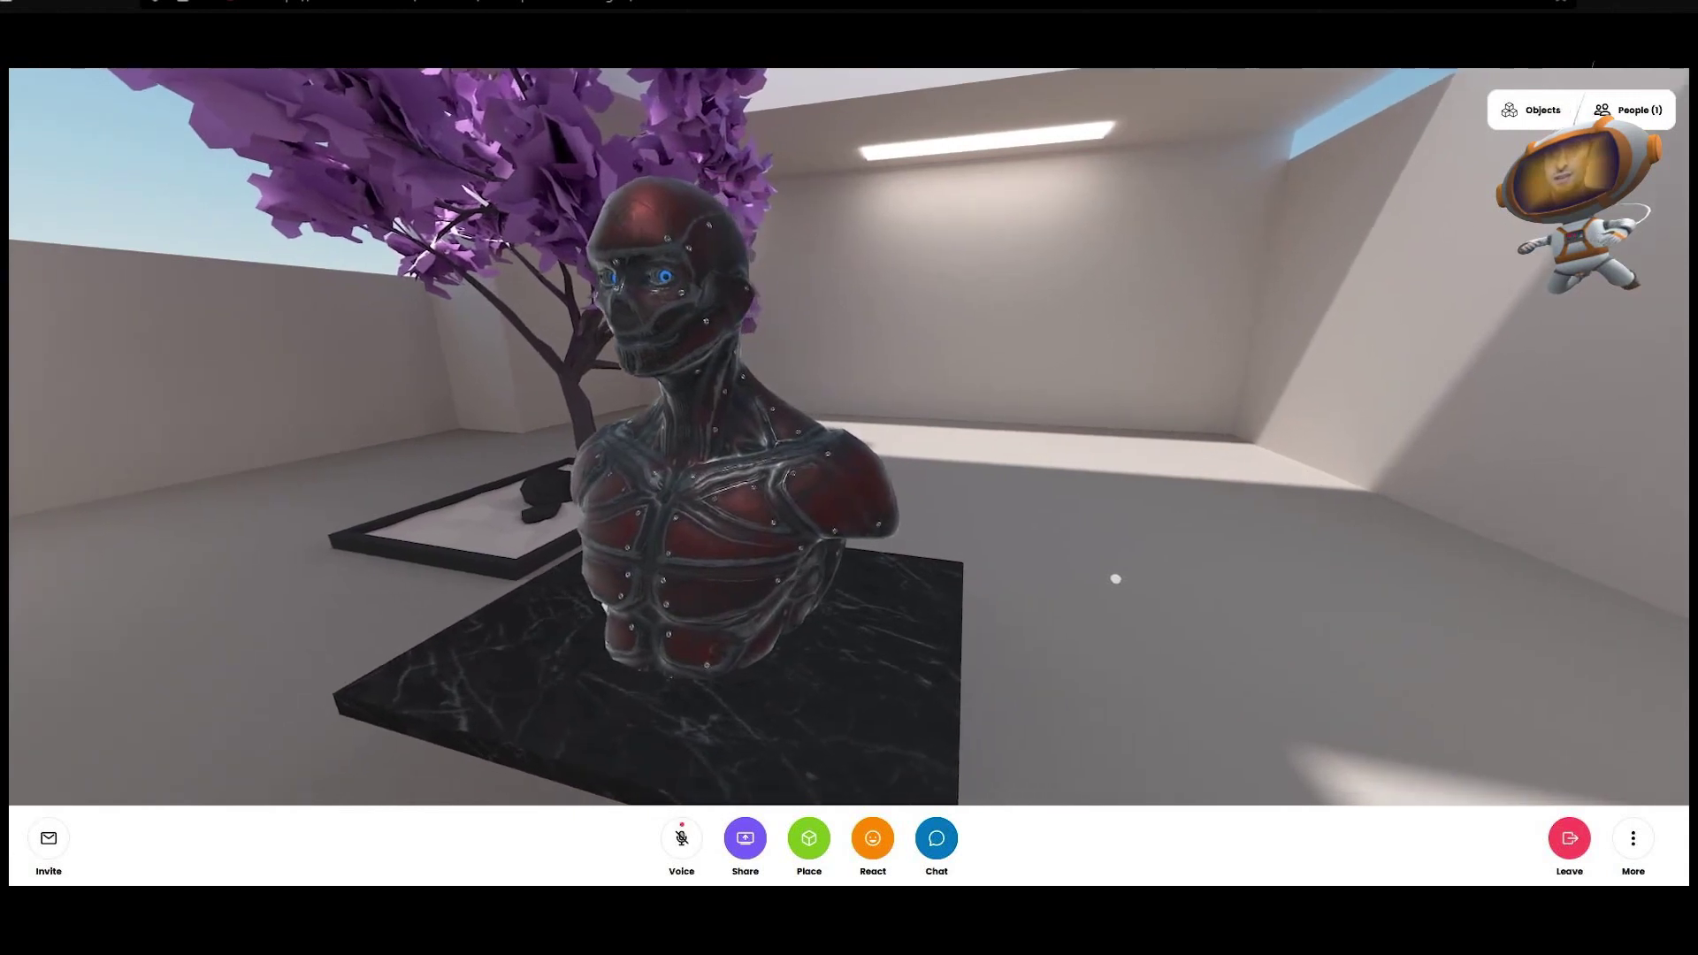
{"action": "left_click_drag", "start_coordinate": [1140, 585], "coordinate": [1273, 592]}
{"action": "key", "text": "a"}
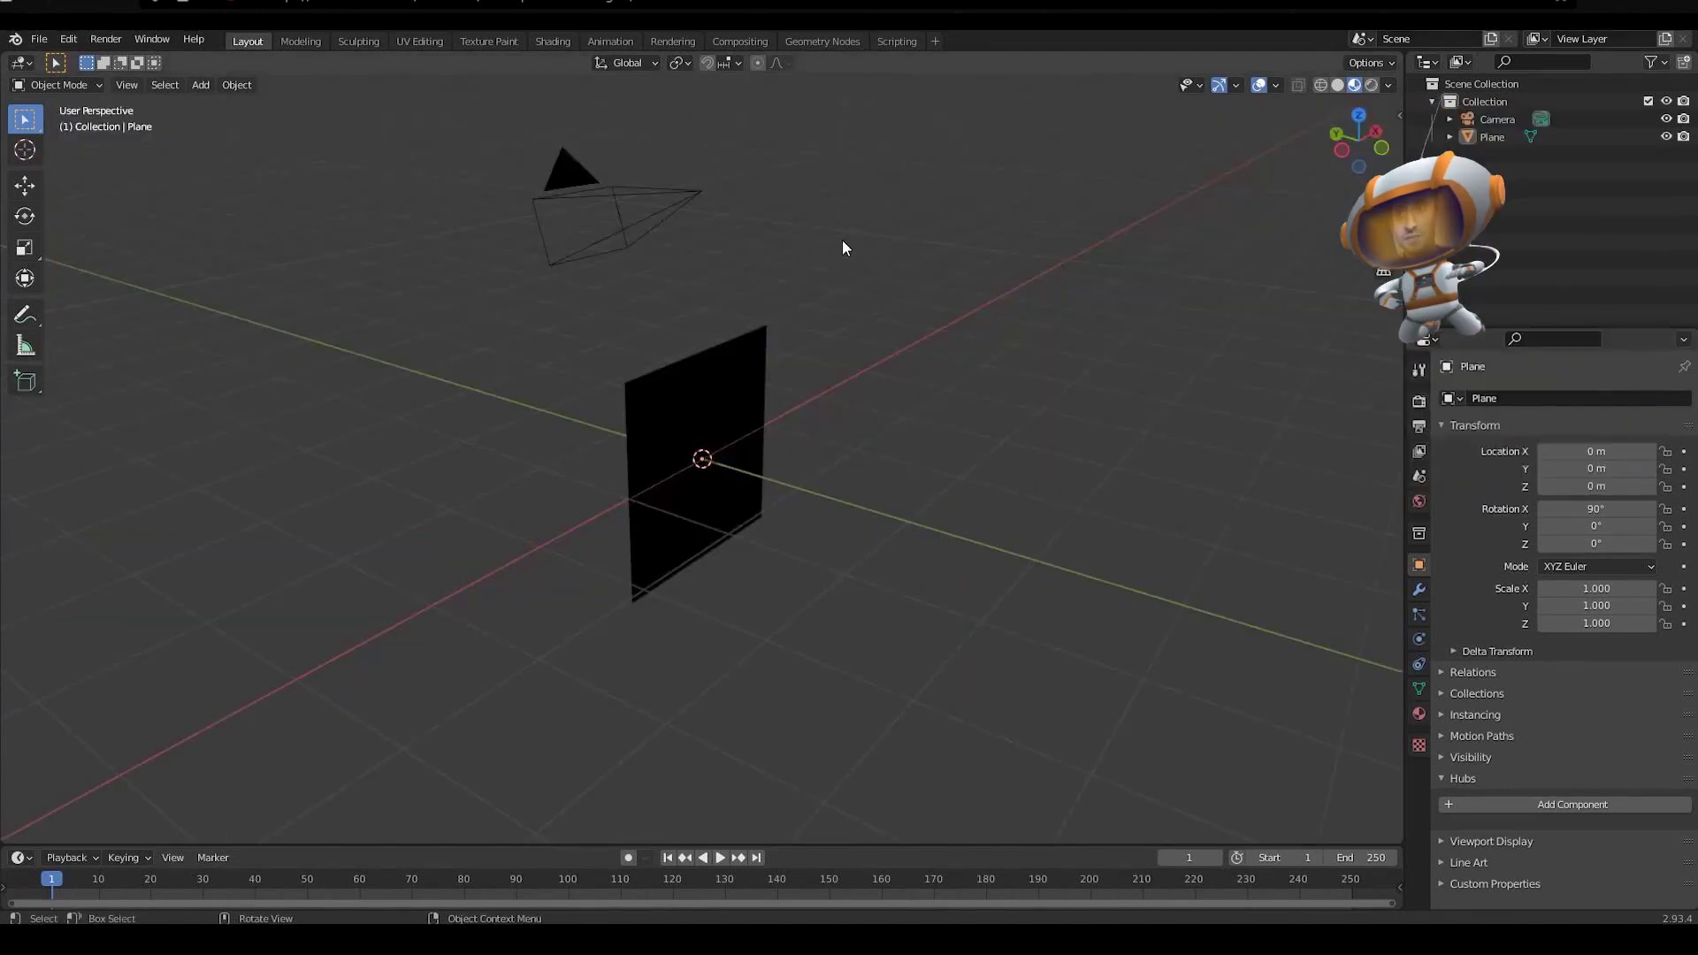
Step: Inspect the black plane's material node setup, then return to the main modelling layout
{"action": "mouse_move", "coordinate": [439, 263]}
{"action": "middle_mouse_down"}
{"action": "mouse_move", "coordinate": [575, 273]}
{"action": "mouse_move", "coordinate": [416, 280]}
{"action": "middle_mouse_up"}
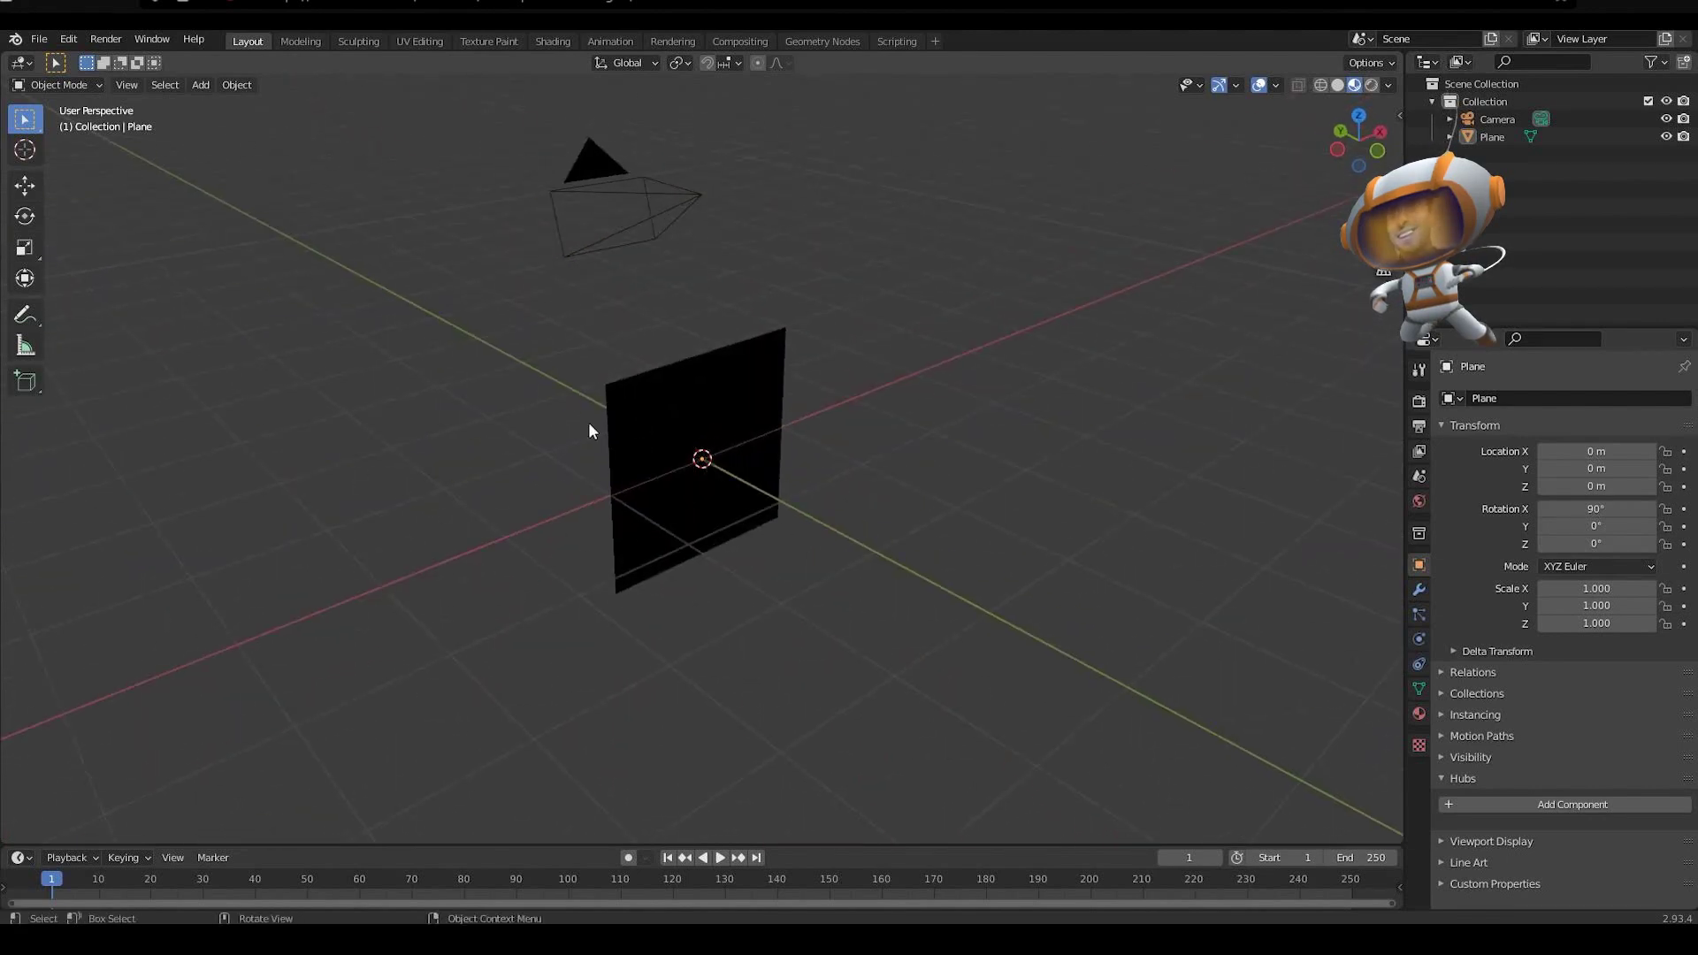
{"action": "left_click", "coordinate": [542, 41]}
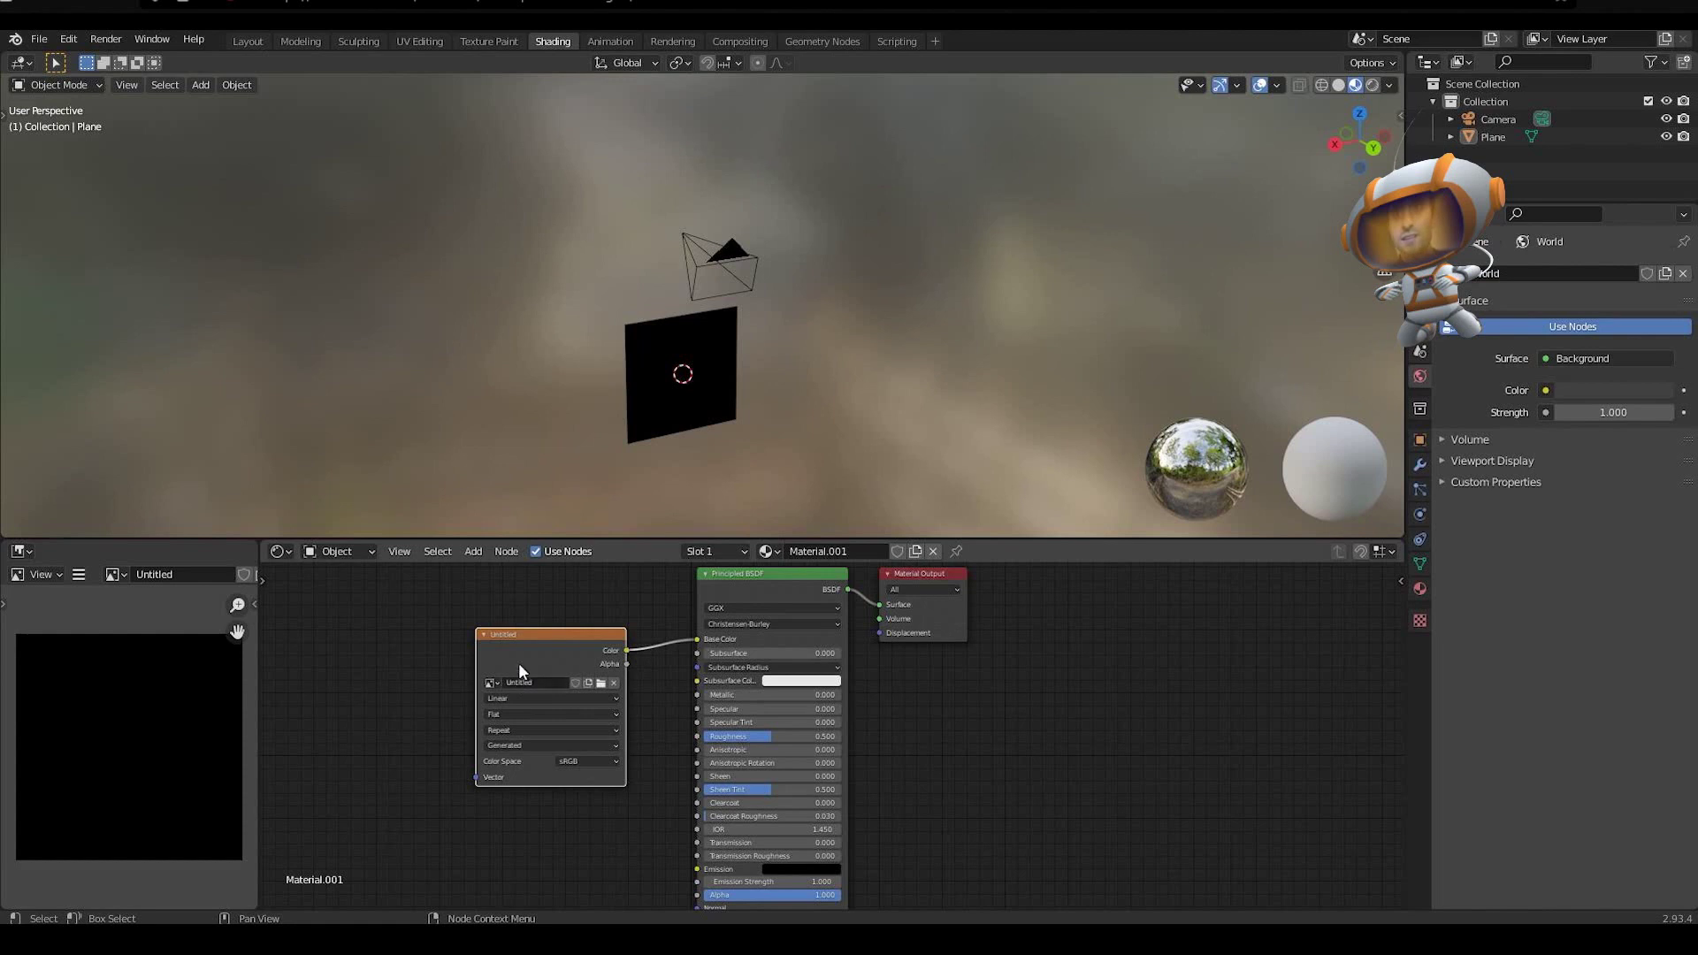
{"action": "left_click", "coordinate": [248, 41]}
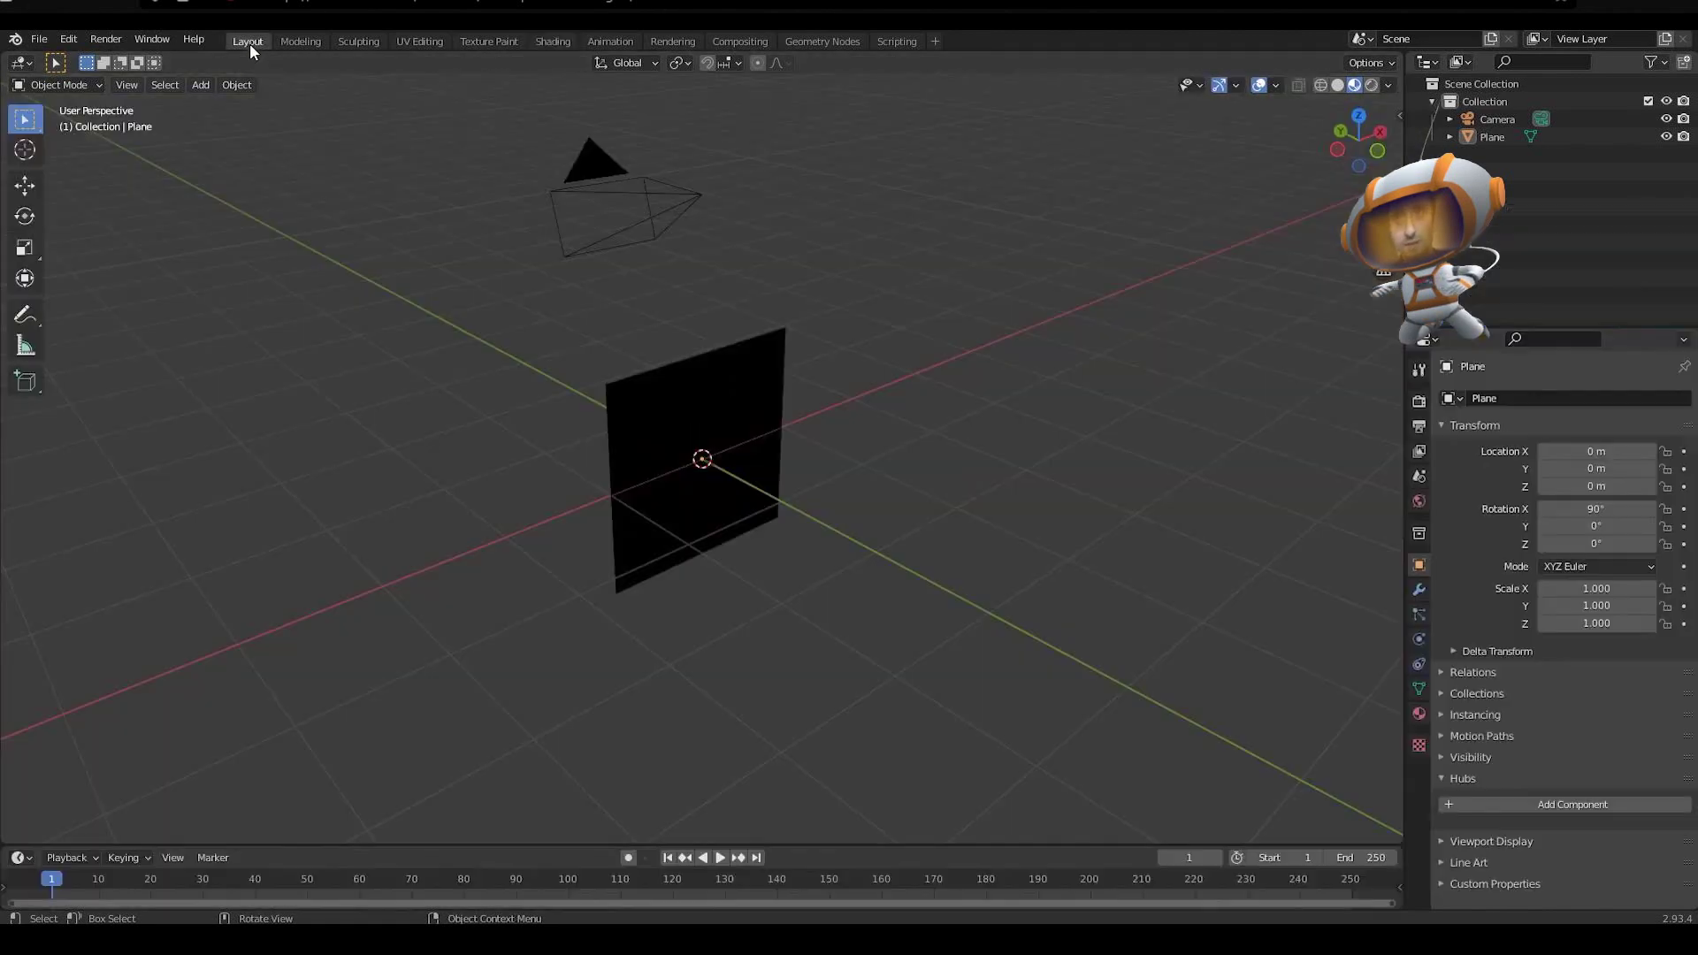
Step: Add a Video Texture Source component to the Camera at 1280 × 720, 15 fps
{"action": "left_click", "coordinate": [587, 174]}
{"action": "middle_click_drag", "start_coordinate": [549, 207], "coordinate": [1005, 306]}
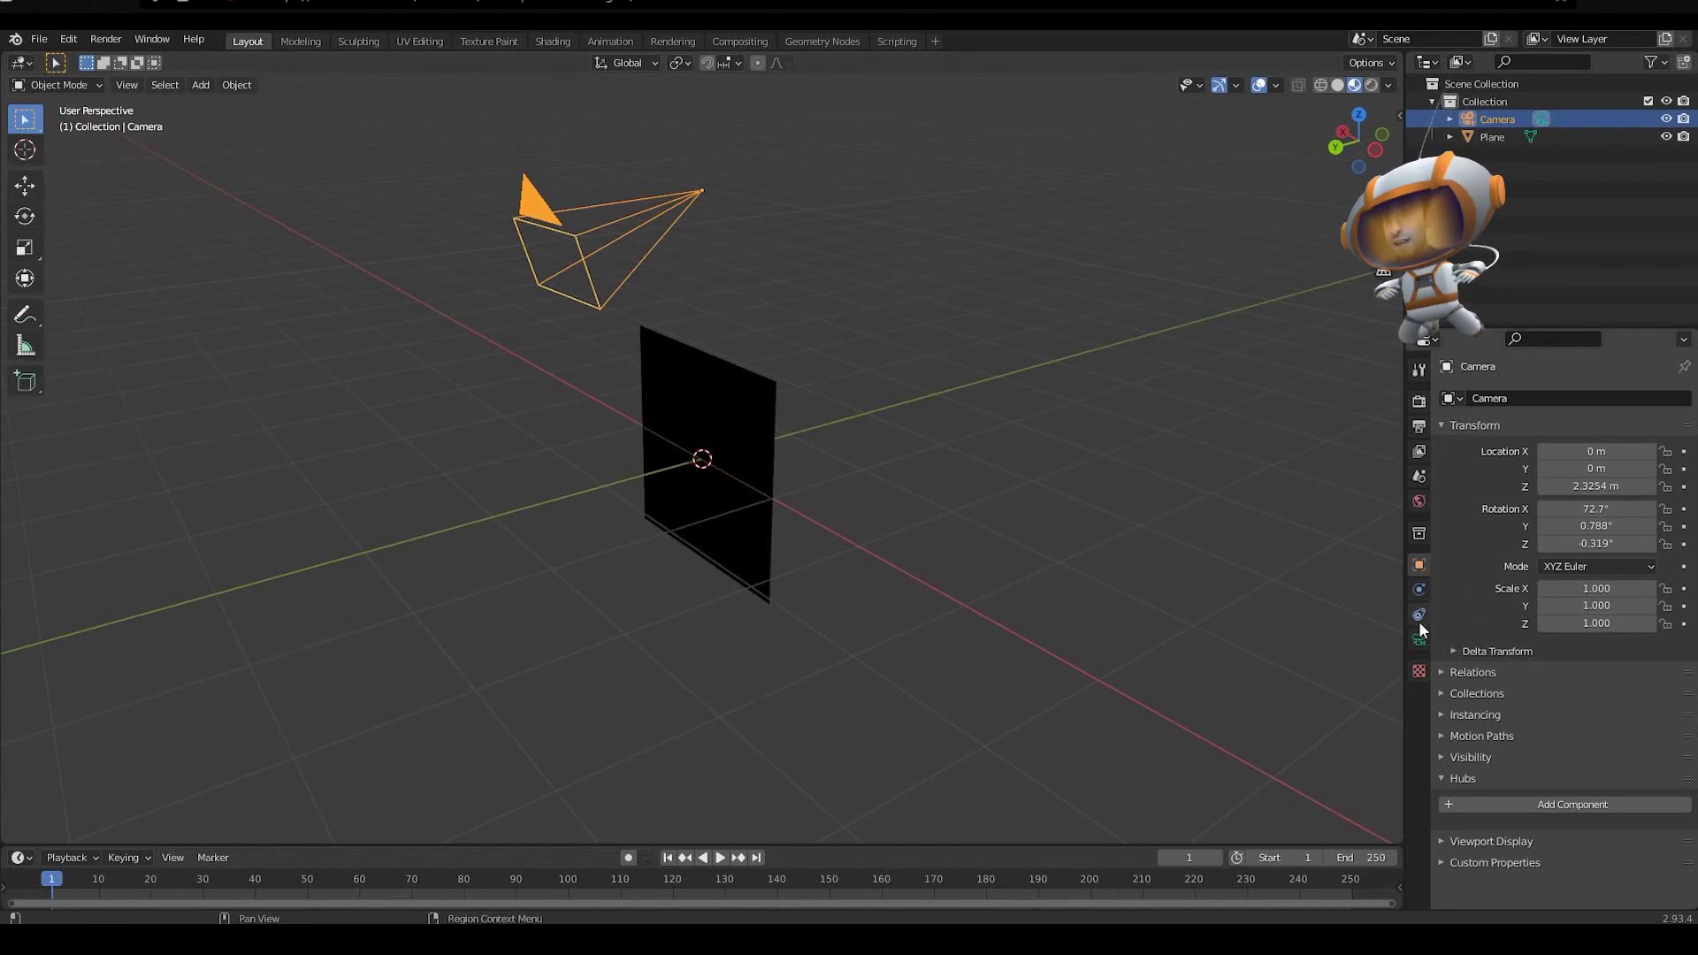
{"action": "left_click", "coordinate": [1486, 804]}
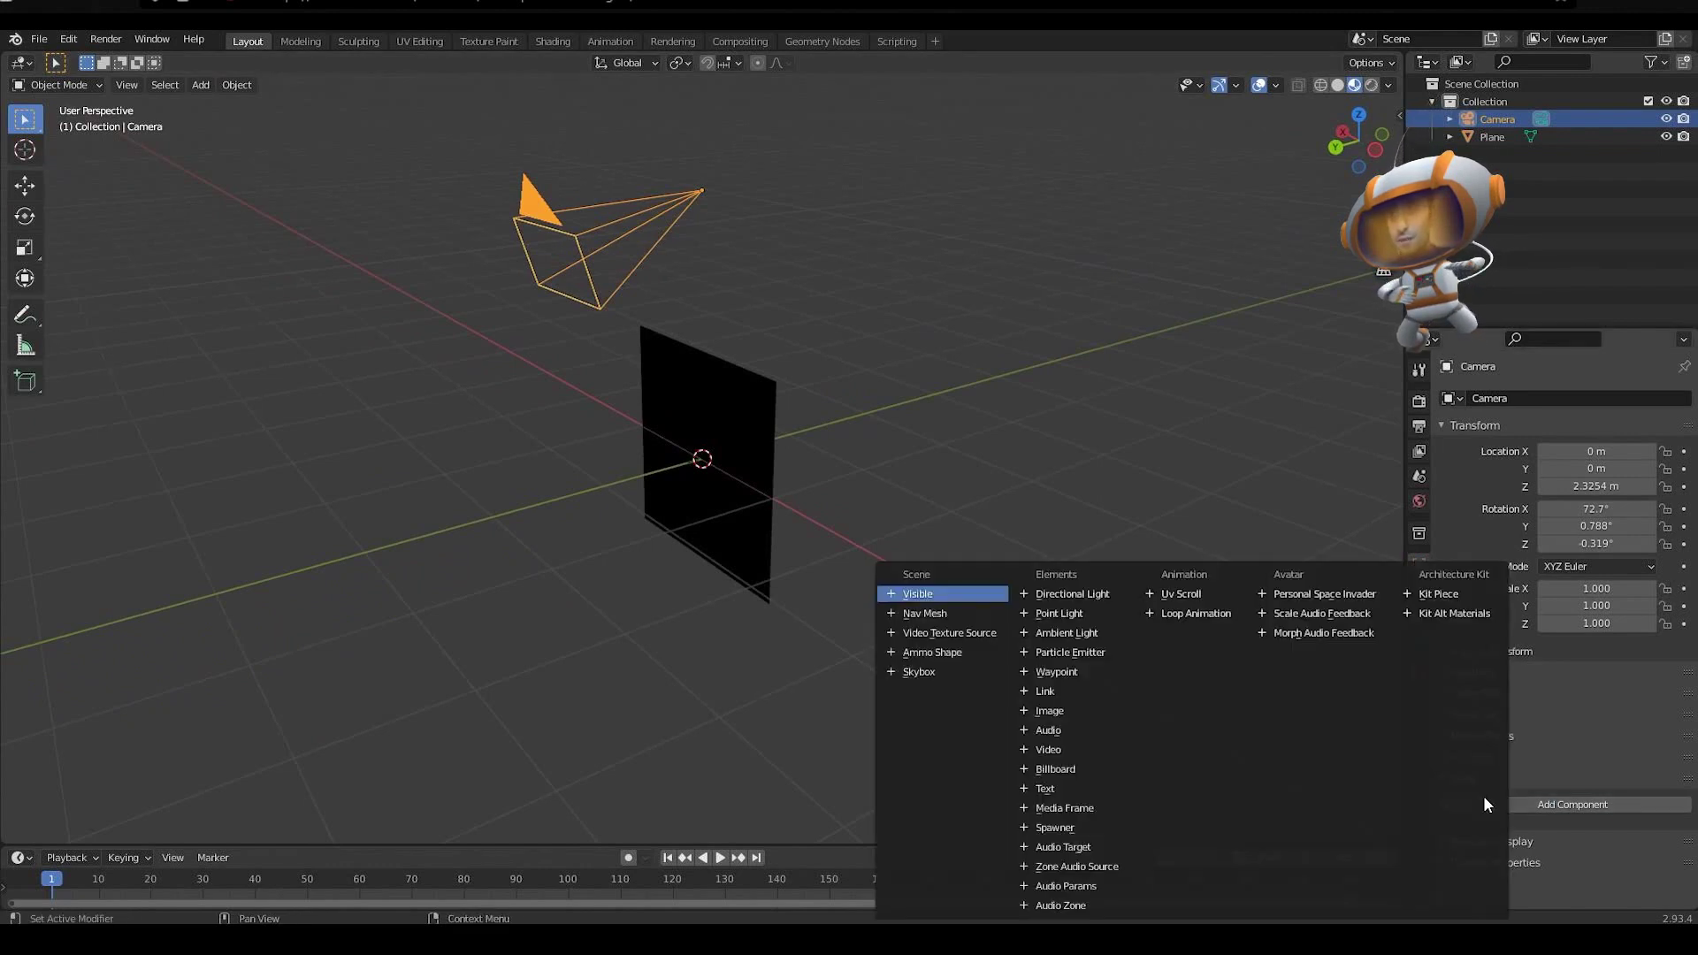
{"action": "left_click", "coordinate": [966, 631]}
{"action": "scroll", "coordinate": [1580, 772], "scroll_direction": "down", "scroll_amount": 2}
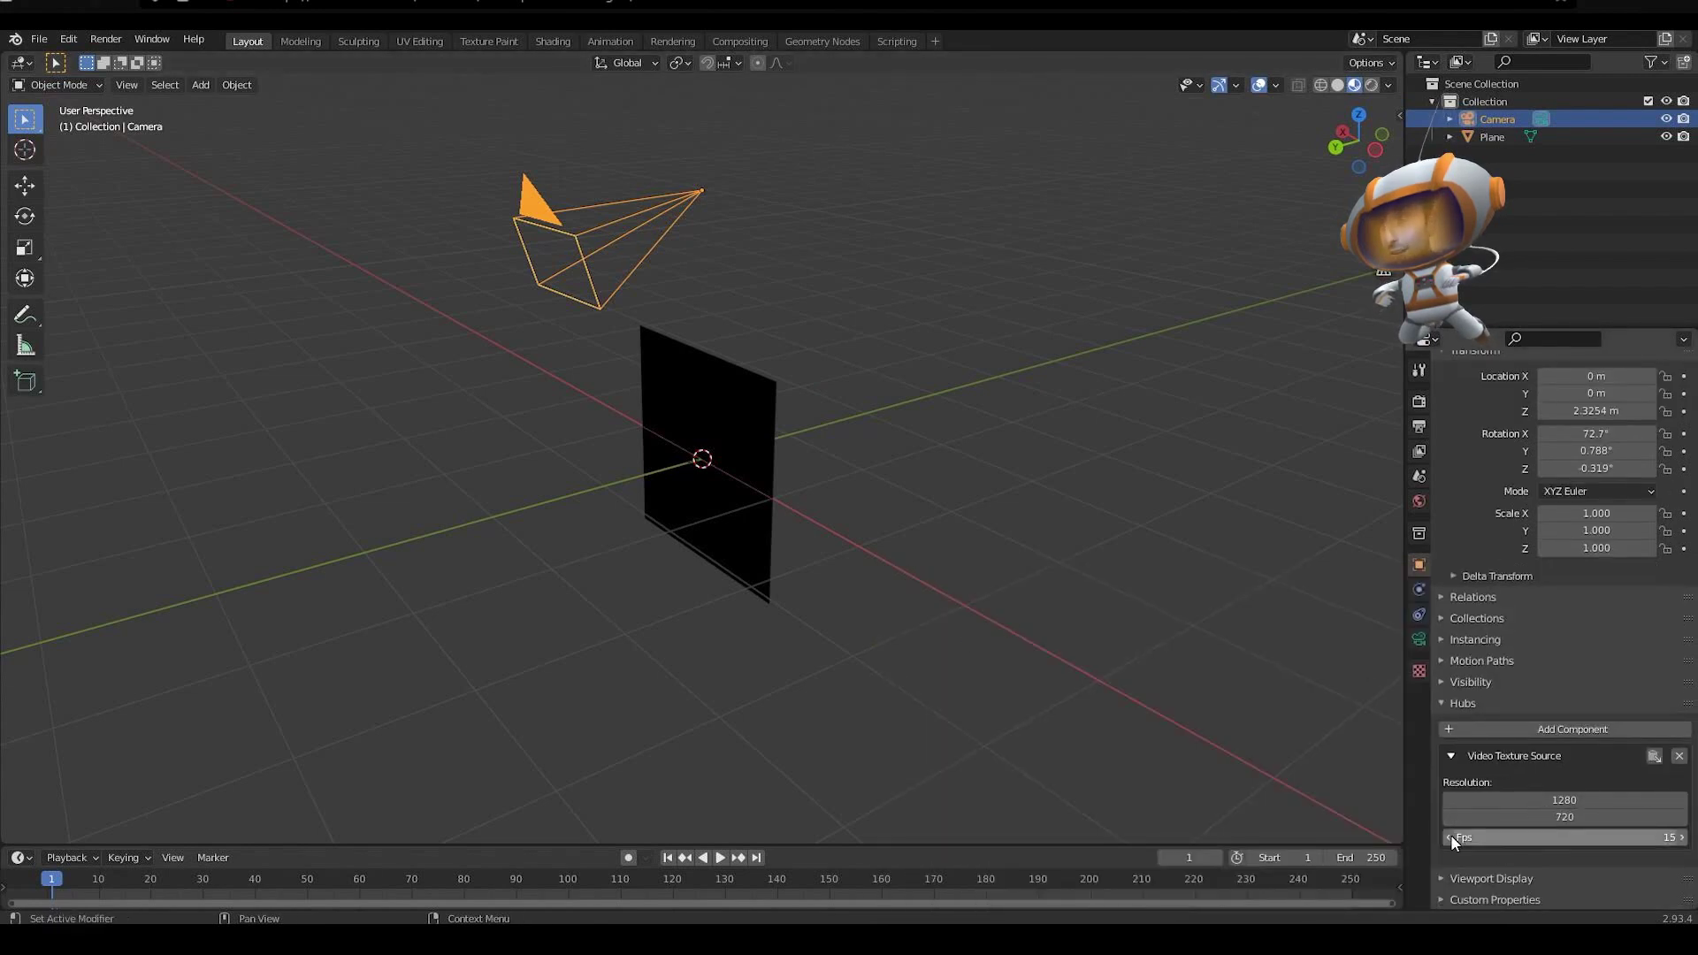
{"action": "left_click", "coordinate": [696, 400]}
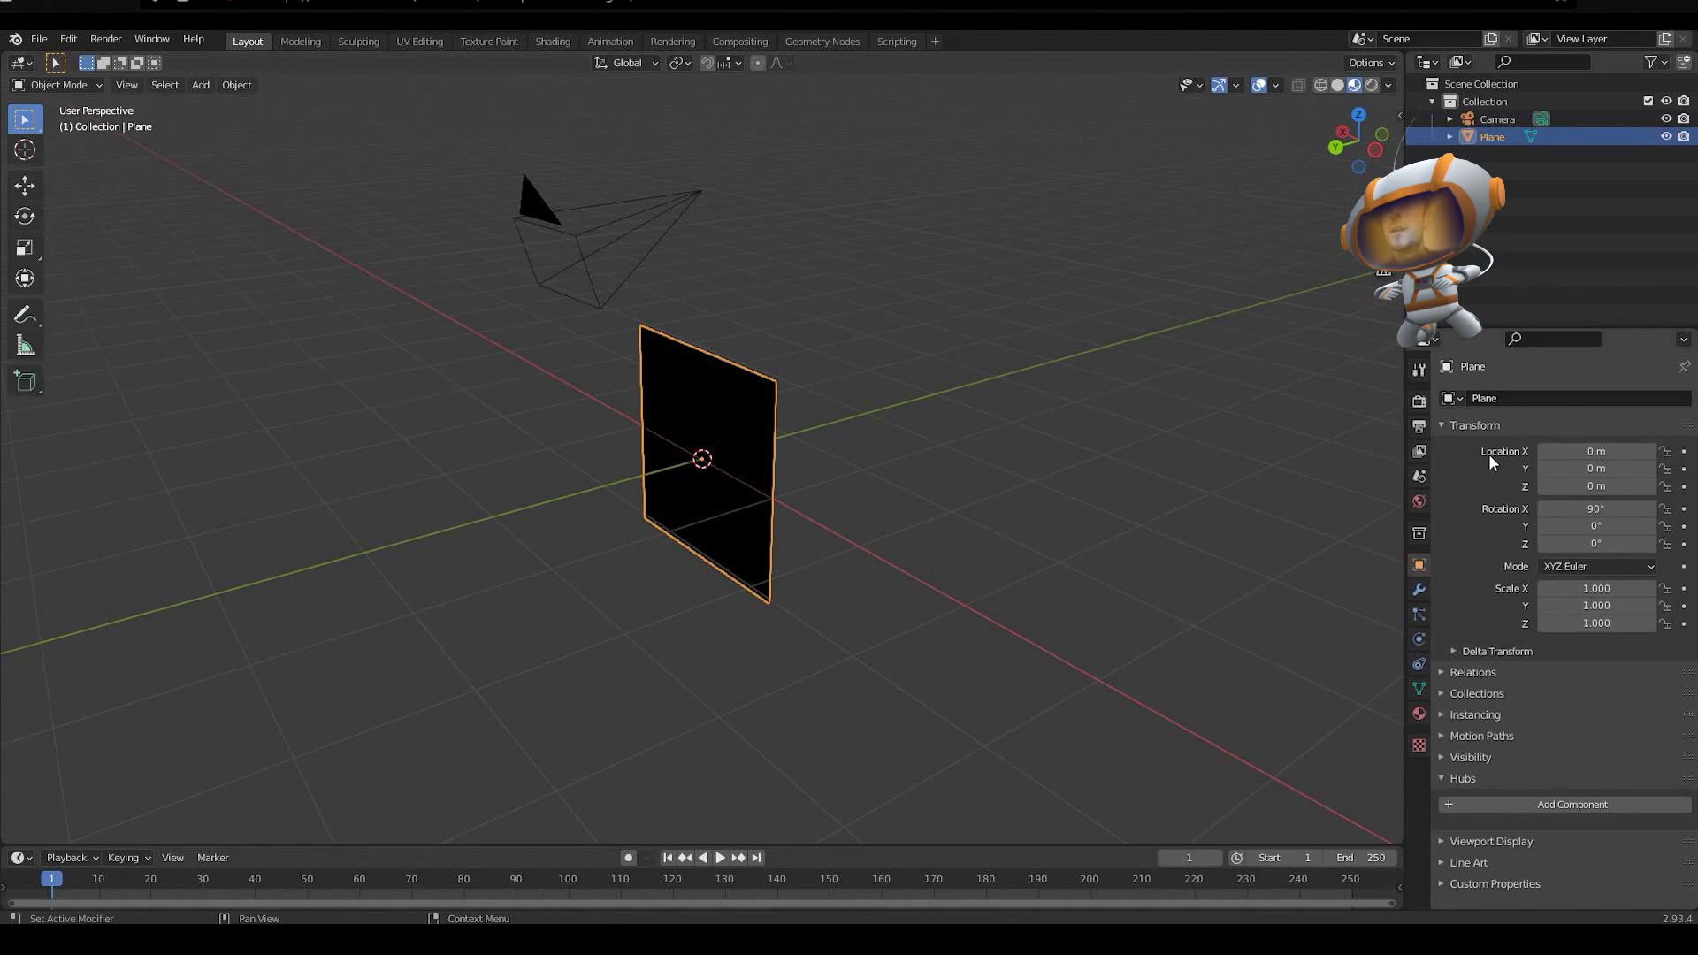
Step: Add a Video Texture Target to the plane's material with Camera as its source
{"action": "left_click", "coordinate": [1419, 713]}
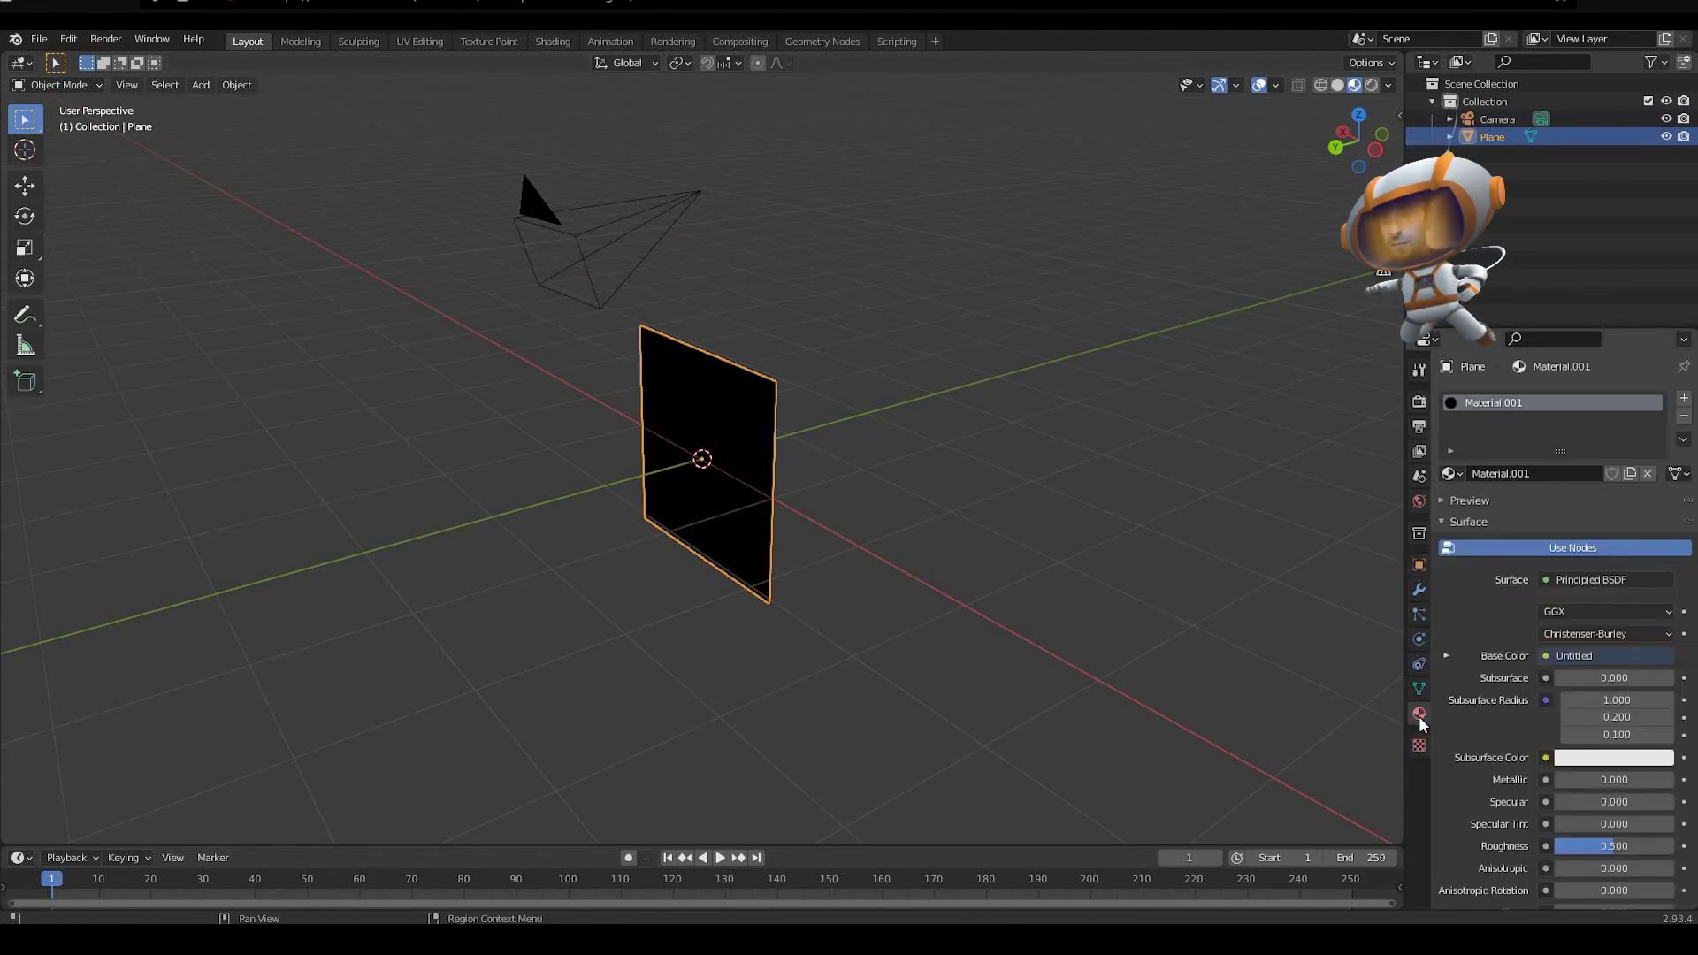
{"action": "scroll", "coordinate": [1486, 694], "scroll_direction": "down", "scroll_amount": 15}
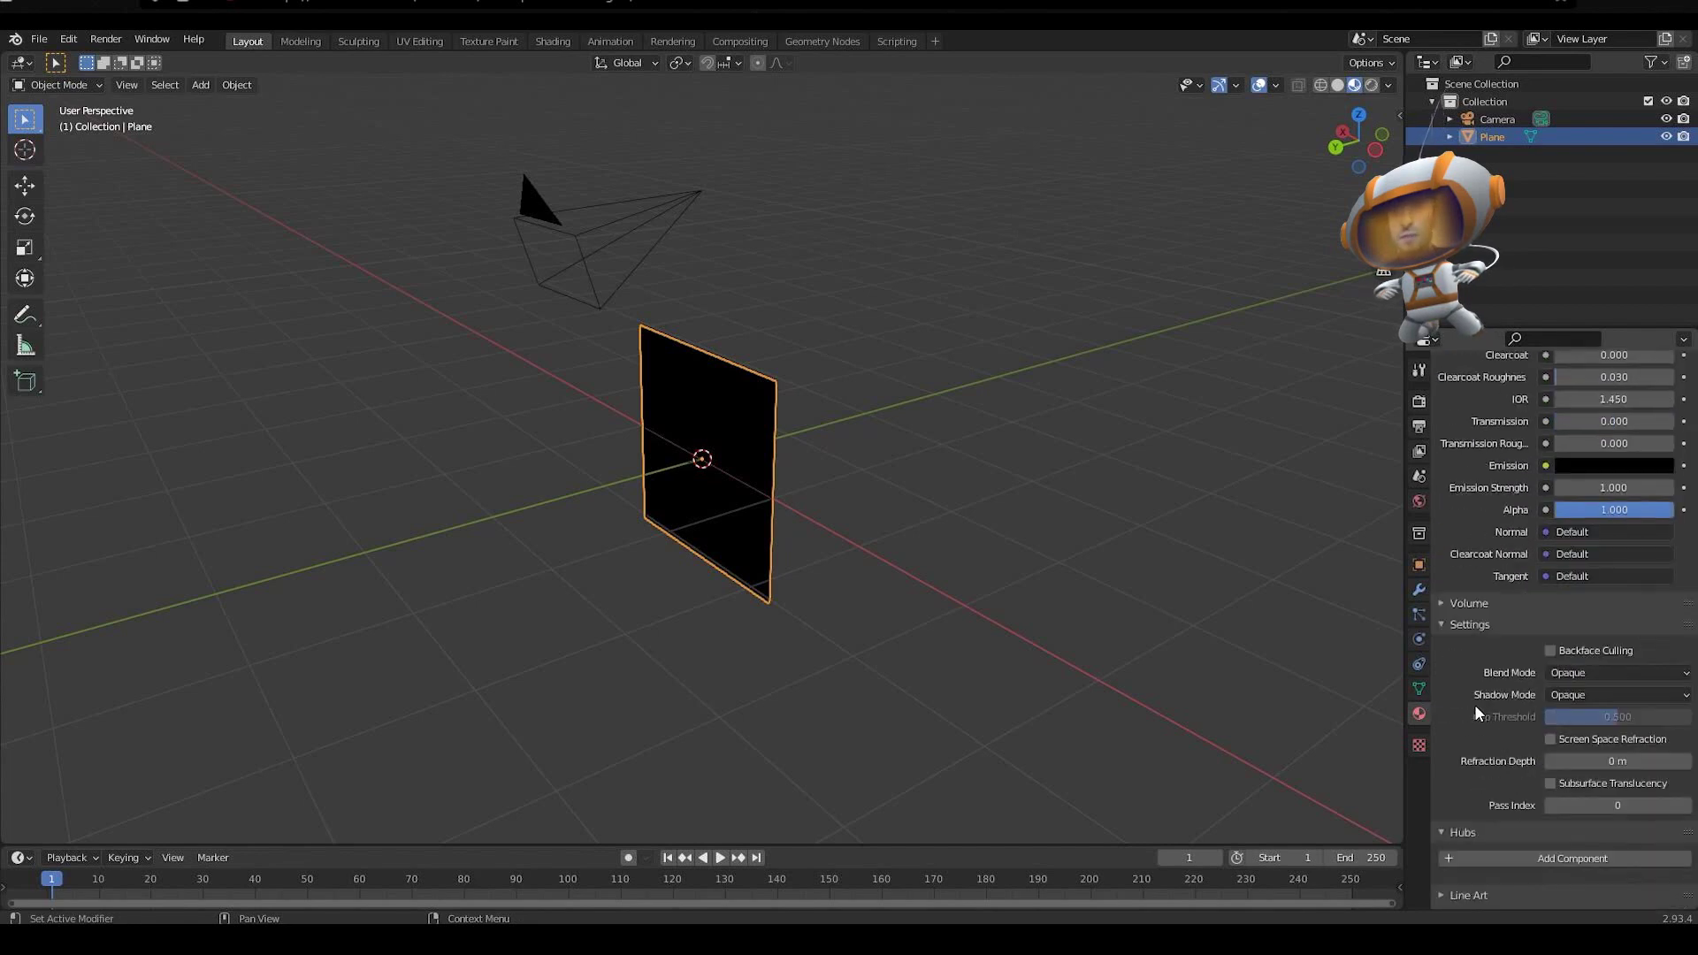
{"action": "scroll", "coordinate": [1473, 739], "scroll_direction": "down", "scroll_amount": 1}
{"action": "left_click", "coordinate": [1458, 812]}
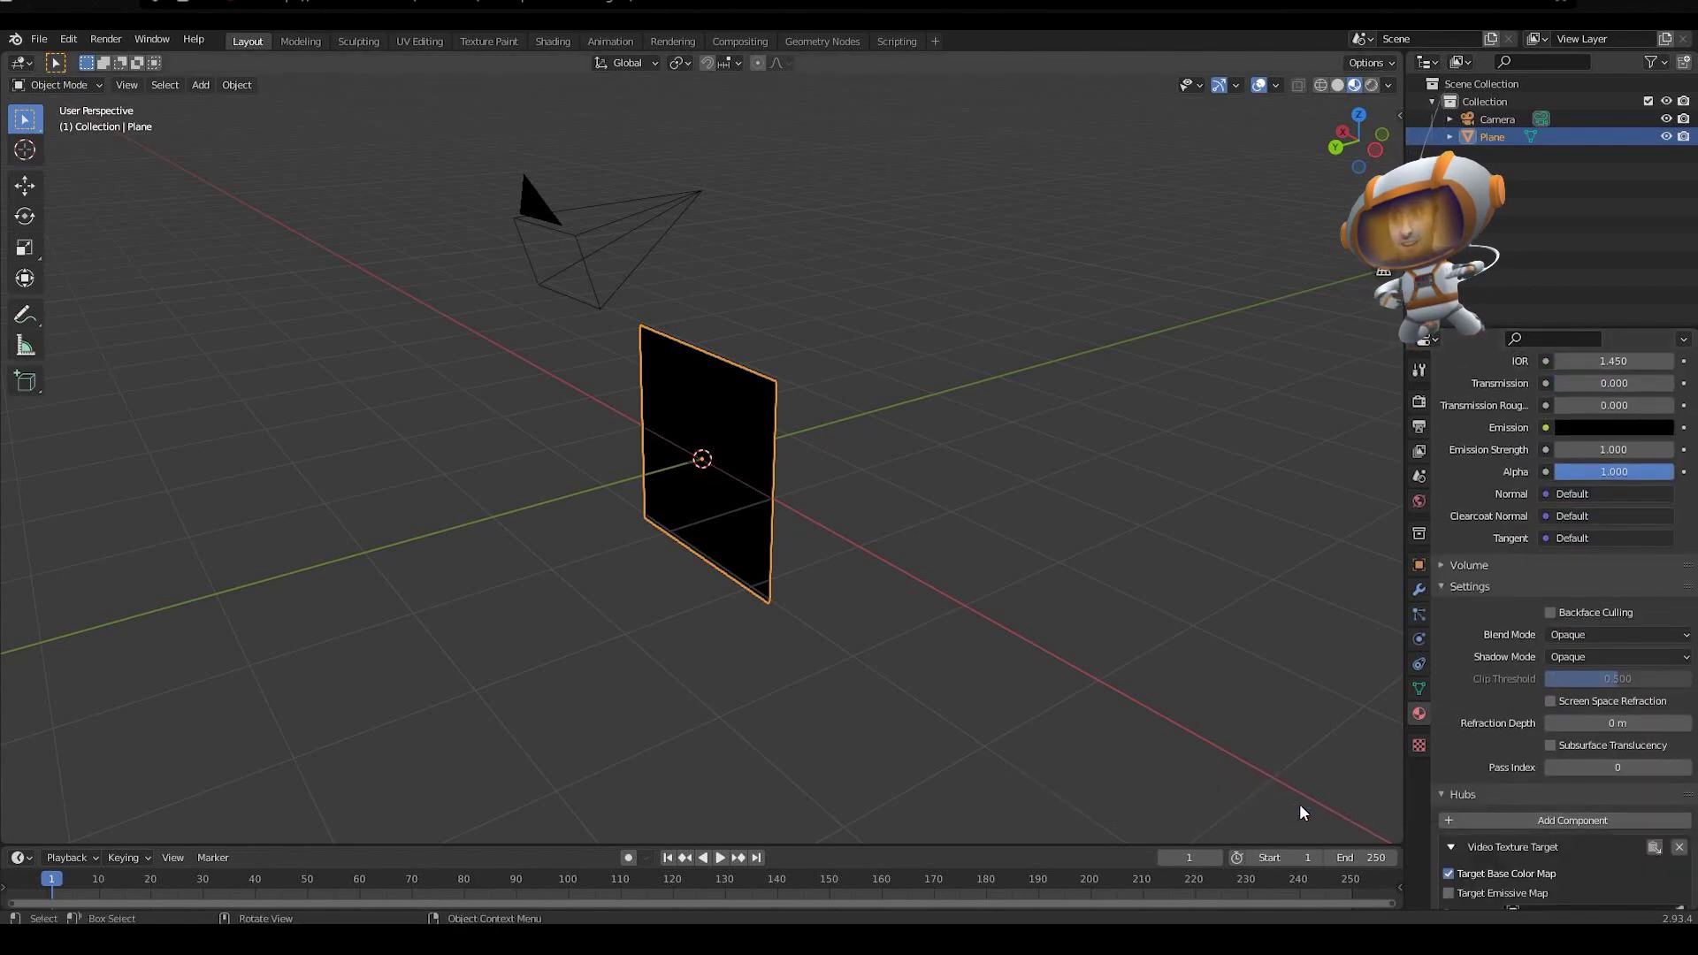
{"action": "scroll", "coordinate": [1579, 761], "scroll_direction": "down", "scroll_amount": 3}
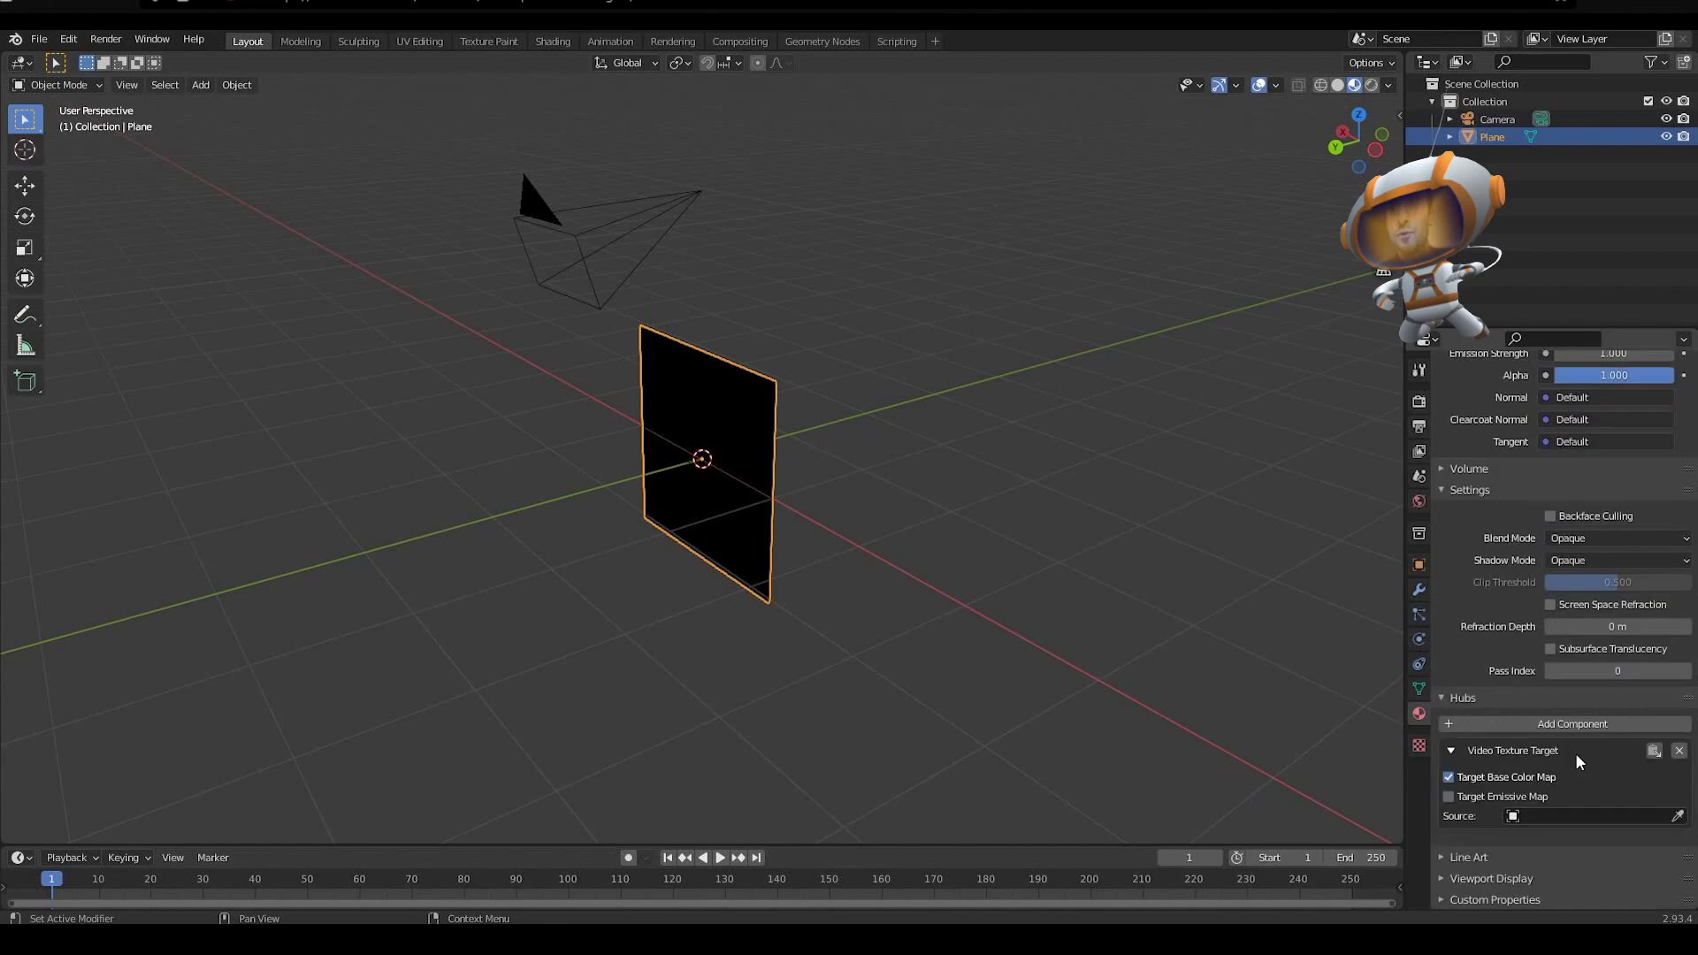
{"action": "left_click", "coordinate": [1514, 816]}
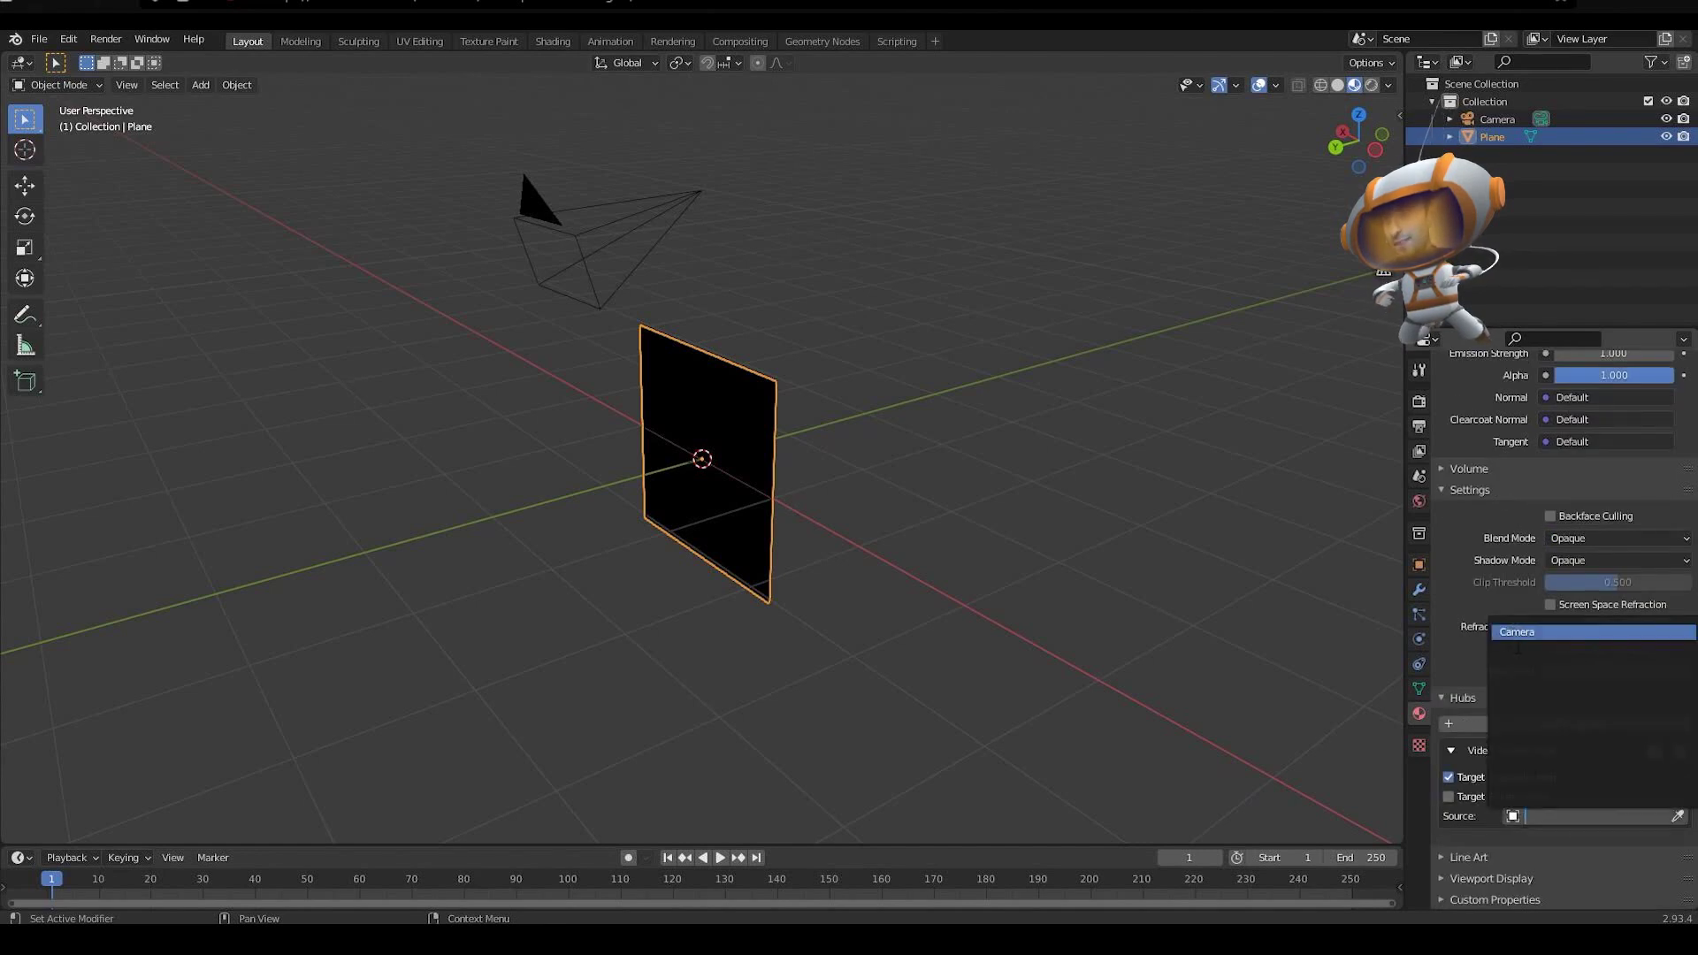
{"action": "left_click", "coordinate": [1514, 633]}
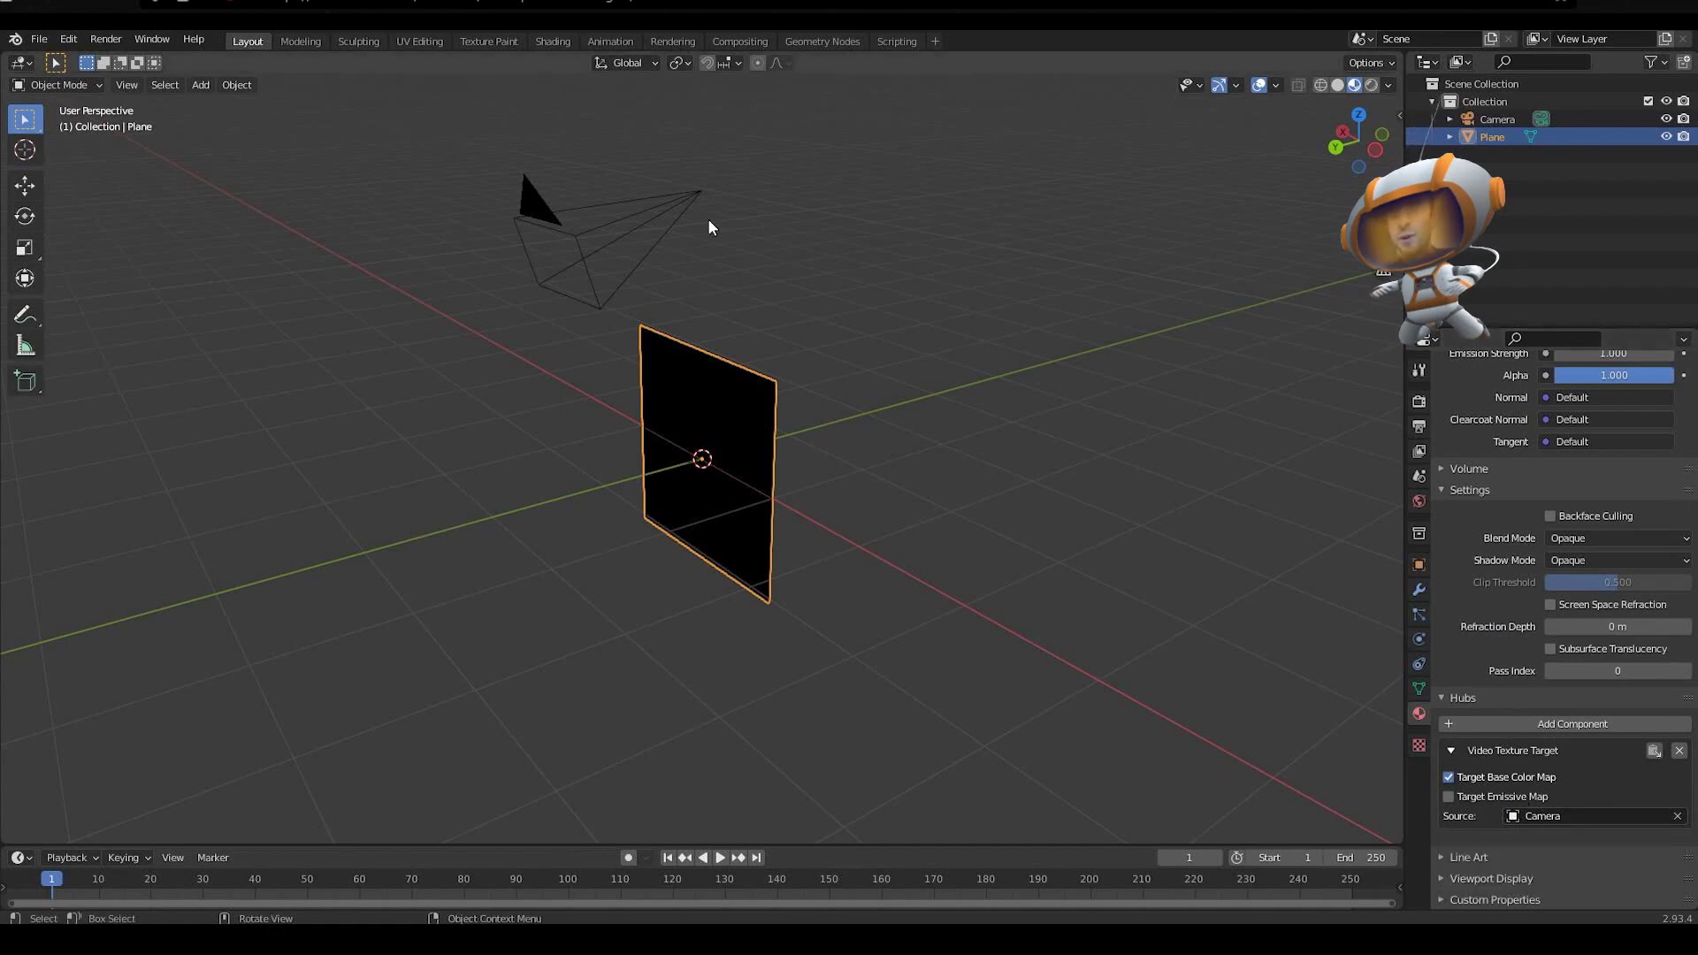
{"action": "middle_click_drag", "start_coordinate": [658, 281], "coordinate": [482, 208]}
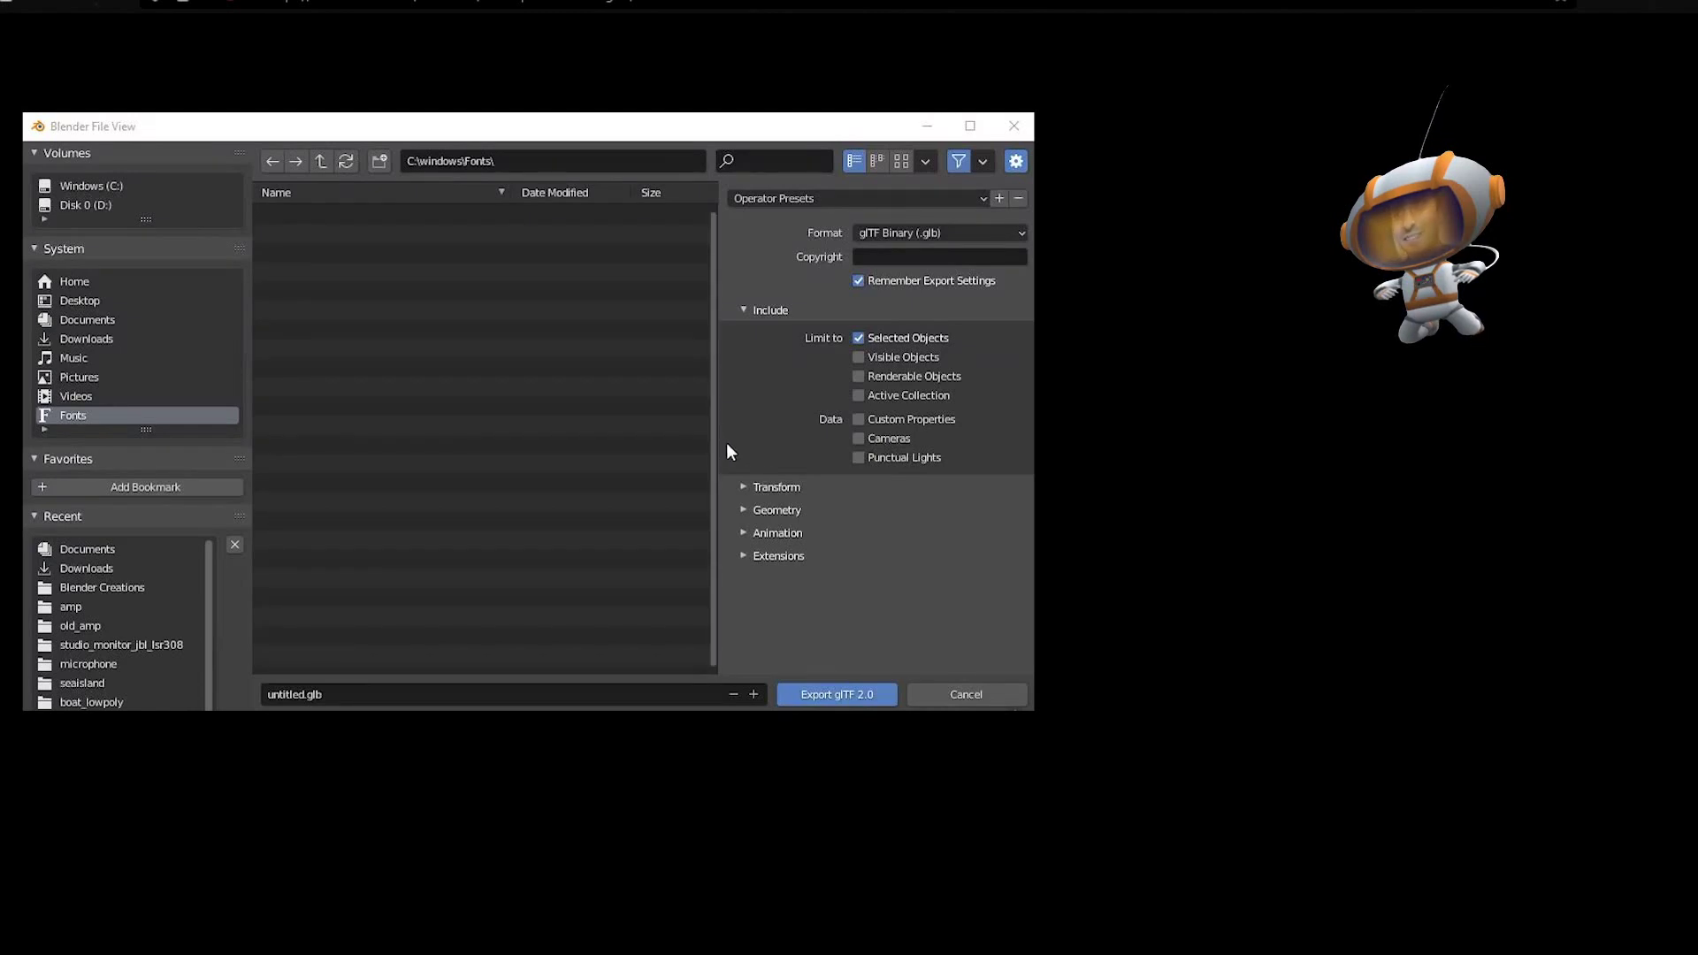
Step: Tick Cameras under Include > Data and export the scene as a glTF binary
{"action": "left_click", "coordinate": [860, 438]}
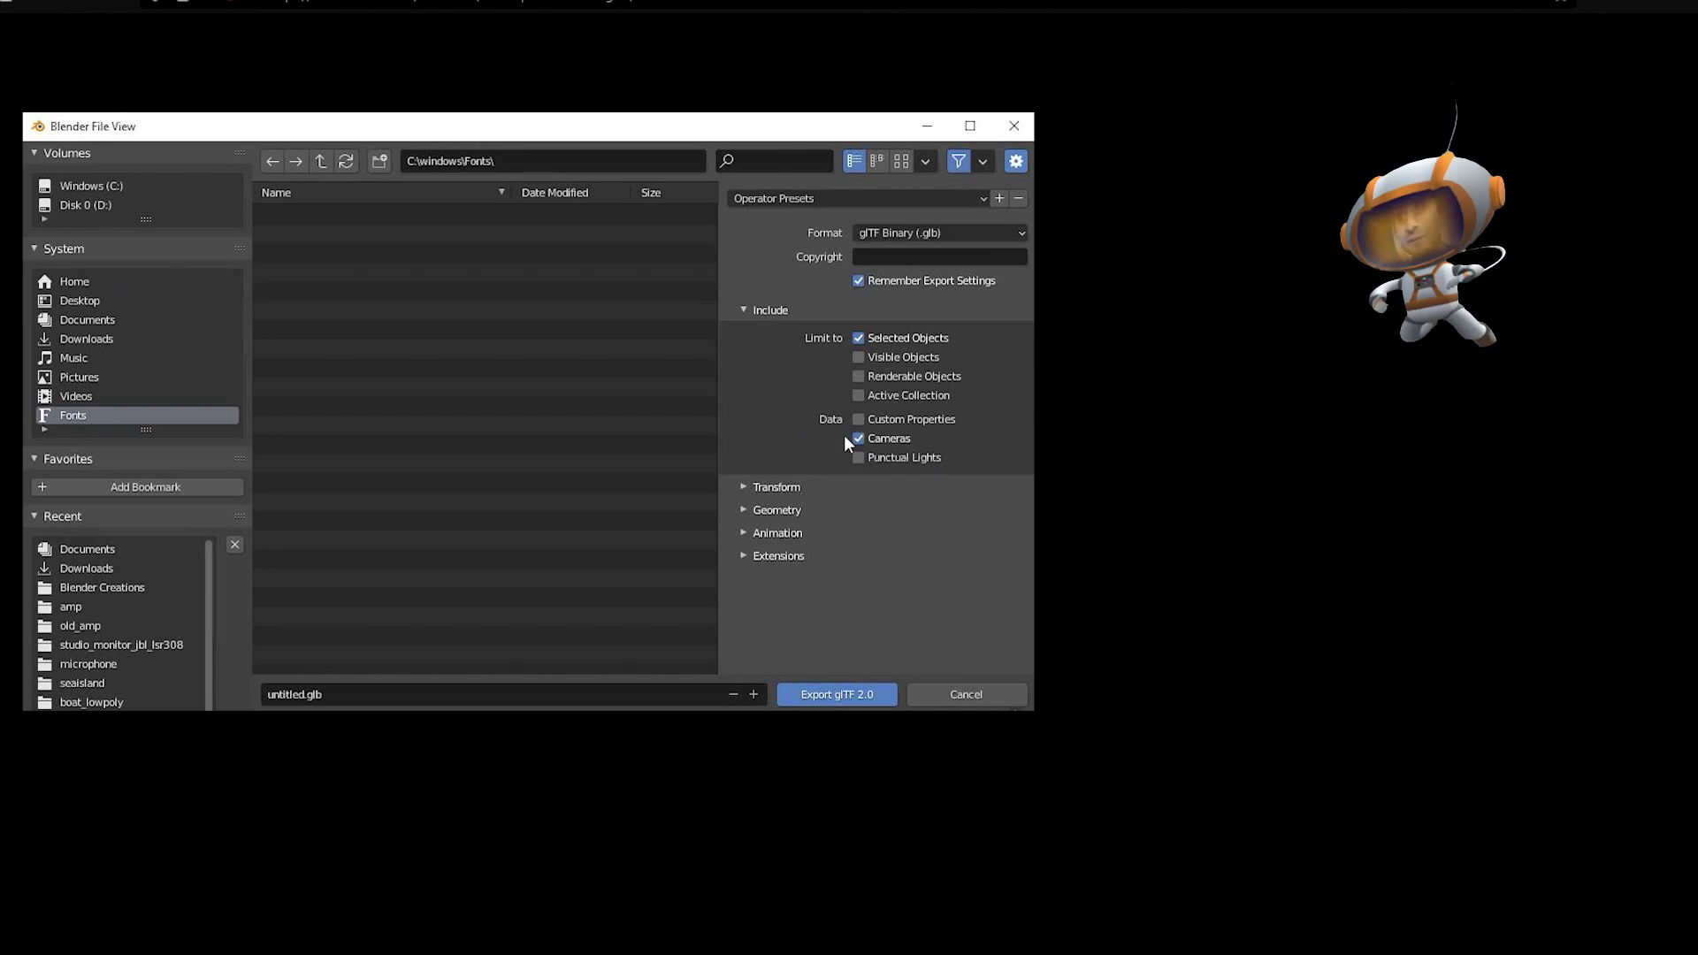
{"action": "left_click", "coordinate": [836, 696]}
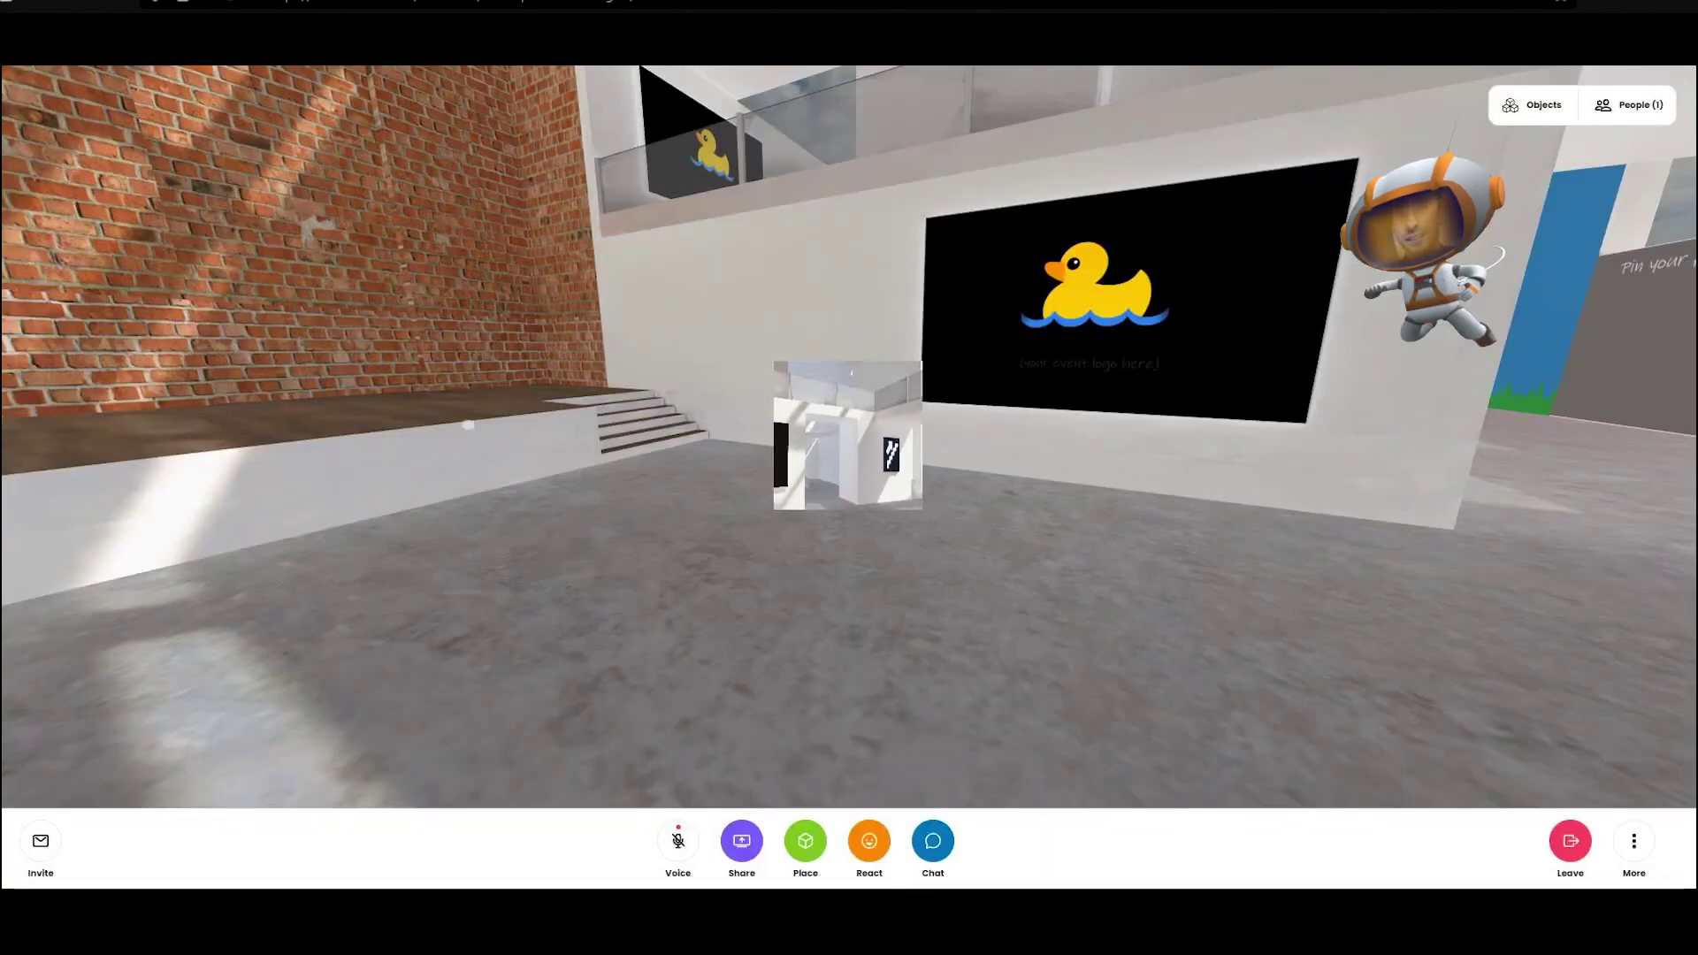
Step: Walk up to the panel showing the camera's live feed, then step back to see the room
{"action": "key", "text": "w"}
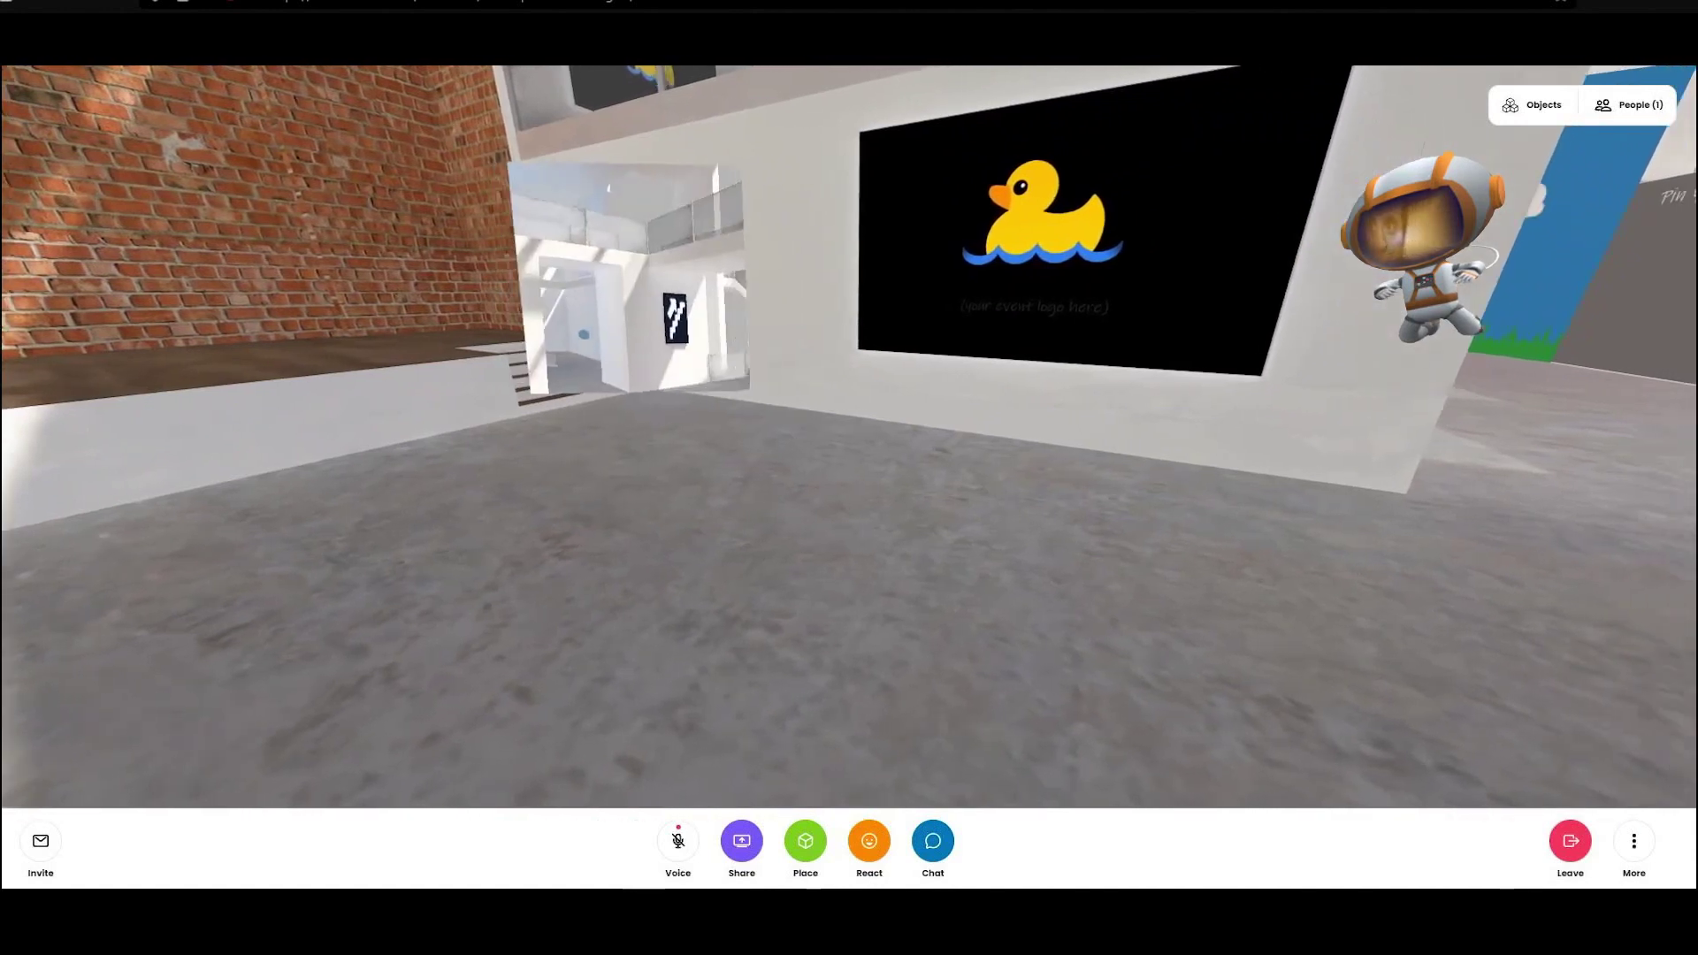
{"action": "key", "text": "s"}
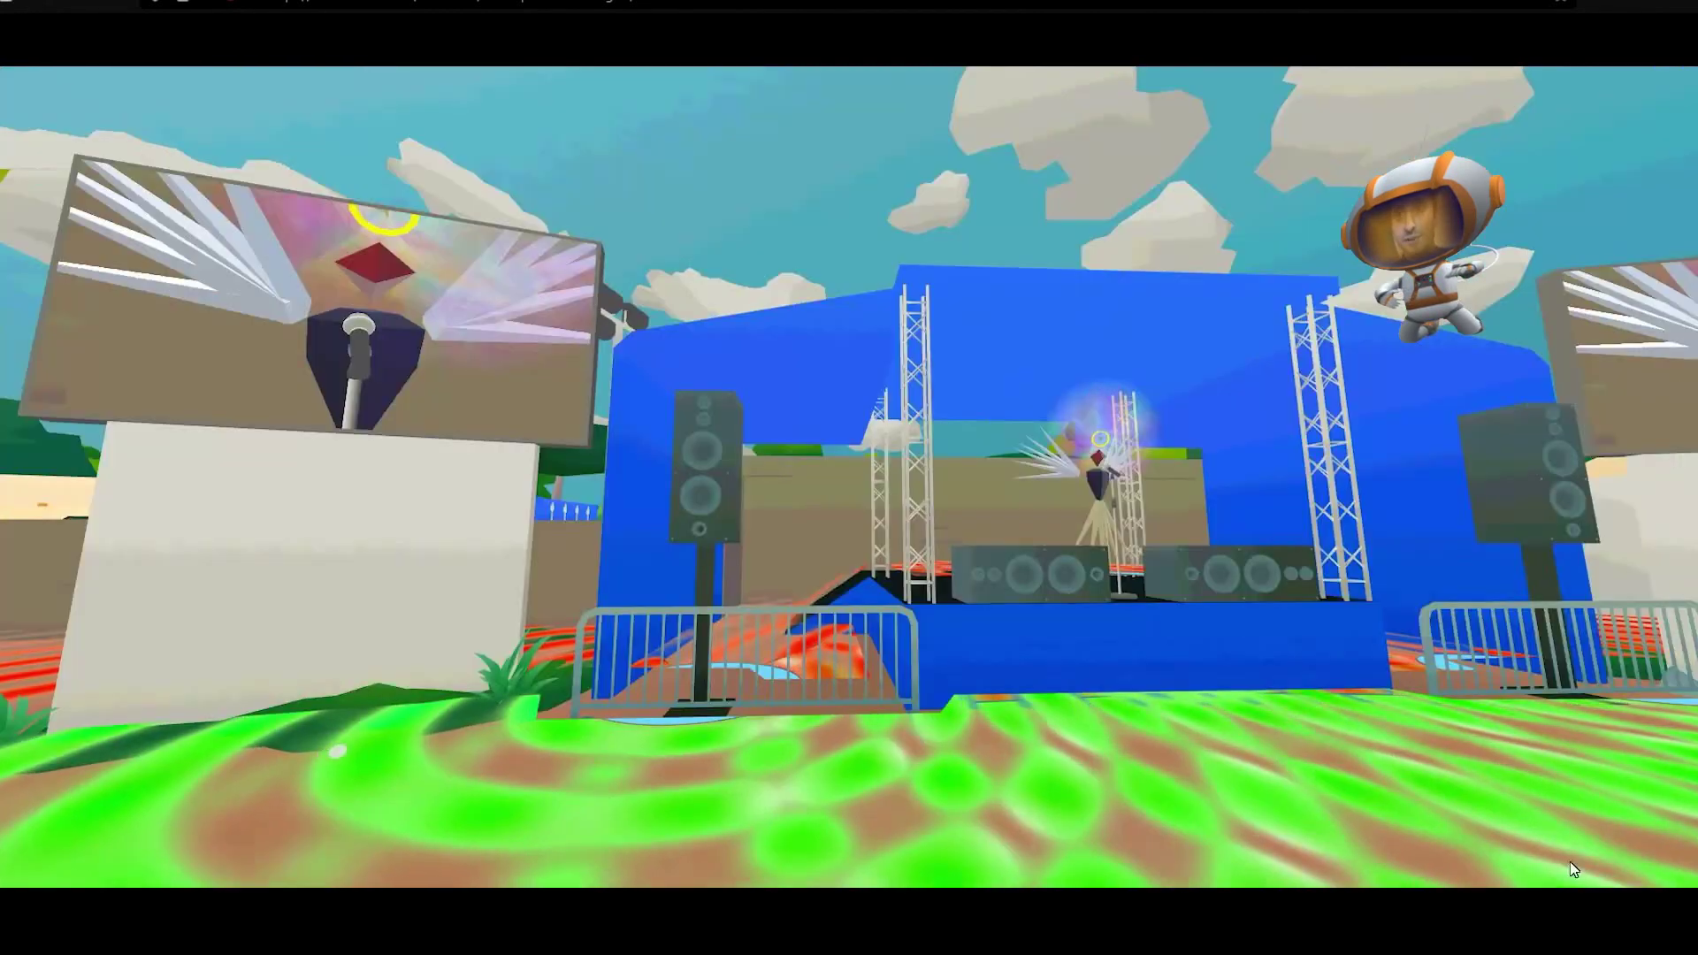
Step: Walk to the blue stage, past the speaker, and turn back toward the stage
{"action": "key", "text": "w"}
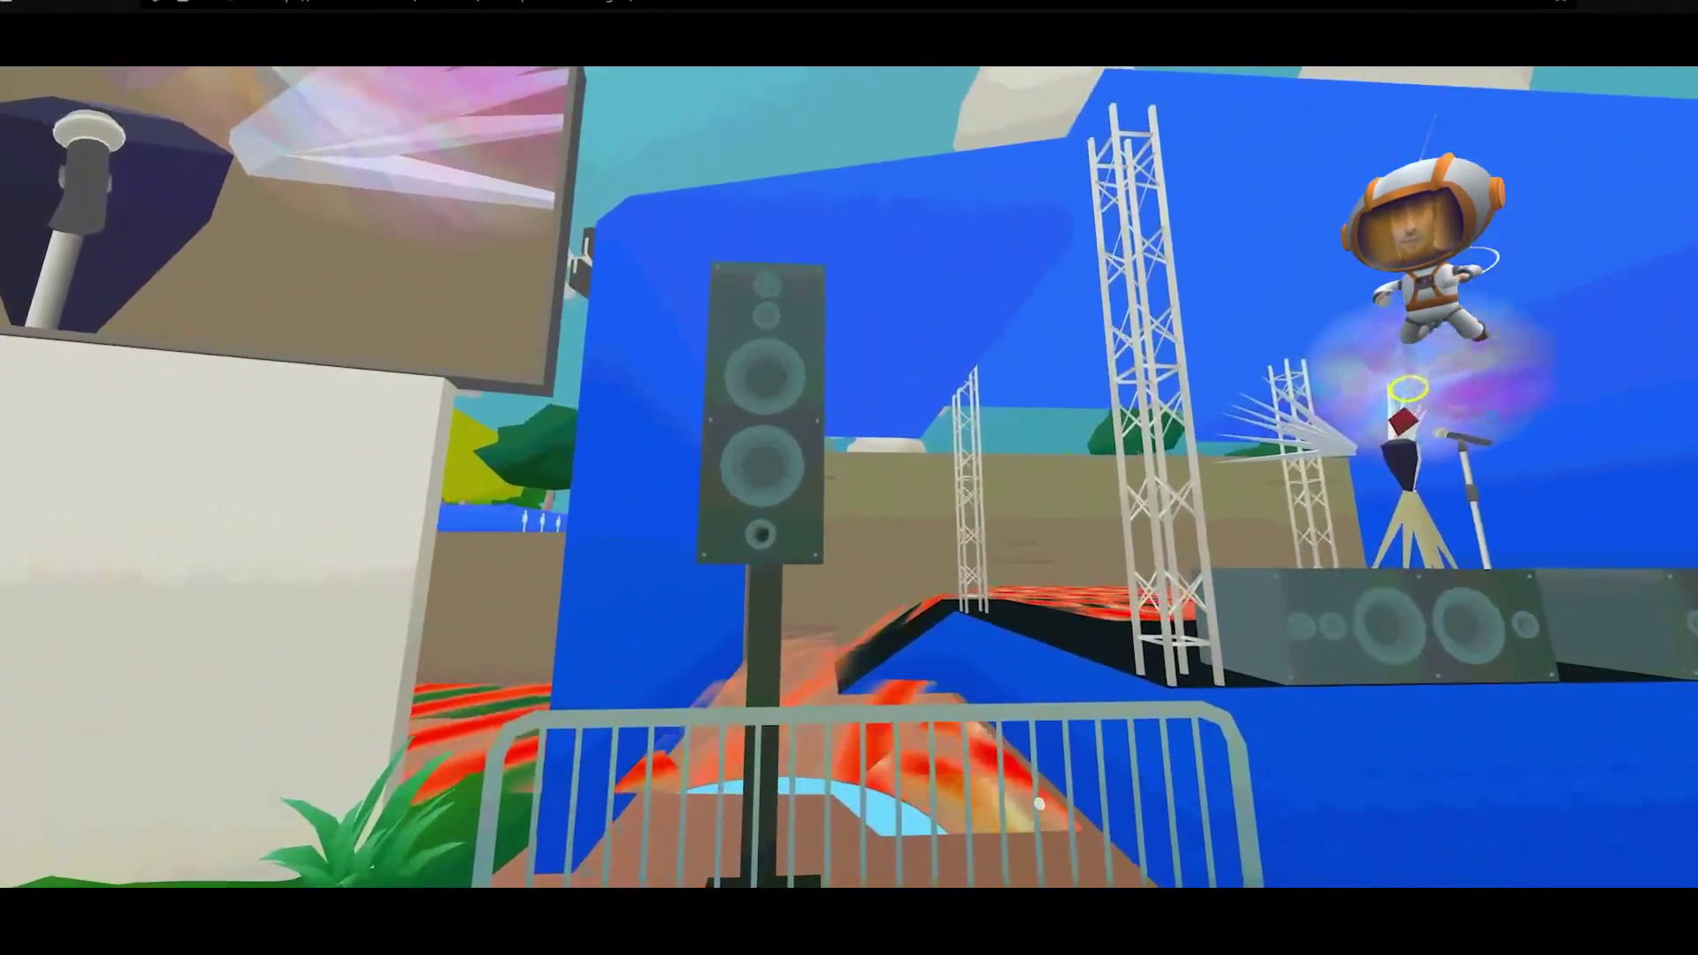
{"action": "left_click_drag", "start_coordinate": [1043, 821], "coordinate": [1574, 832]}
{"action": "key", "text": "w"}
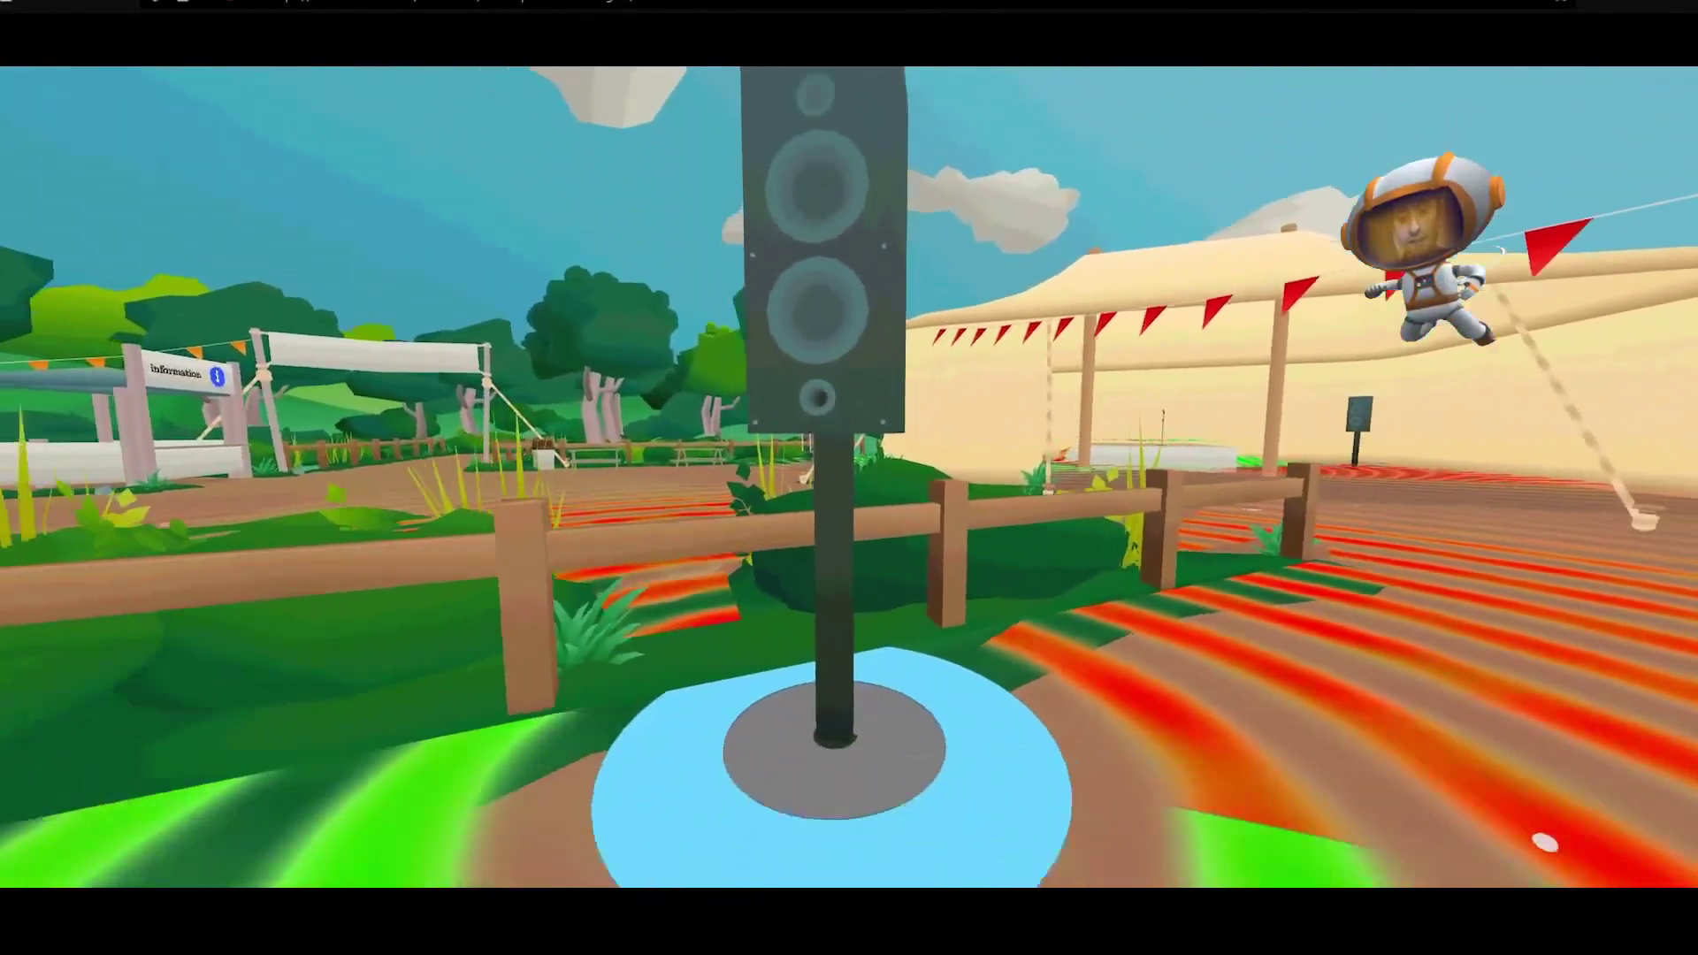
{"action": "left_click_drag", "start_coordinate": [1544, 827], "coordinate": [1079, 861]}
{"action": "key", "text": "w"}
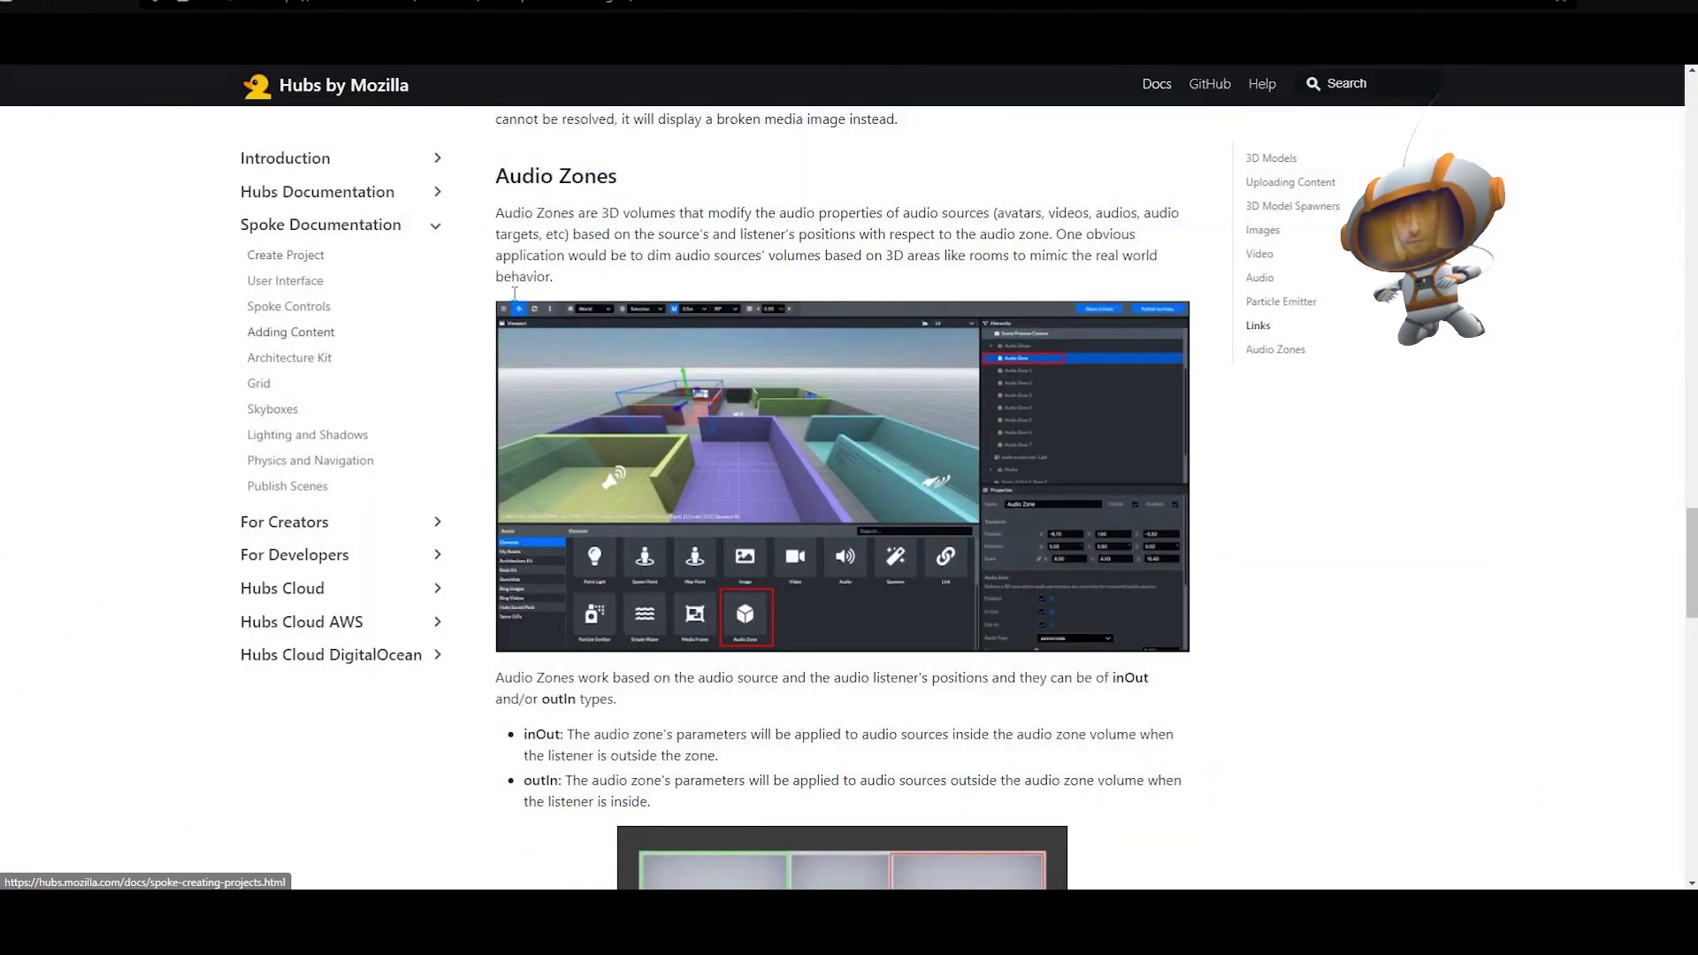
Step: Scroll down the Audio Zones docs past the InOut and OutIn zone diagrams
{"action": "scroll", "coordinate": [481, 507], "scroll_direction": "down", "scroll_amount": 5}
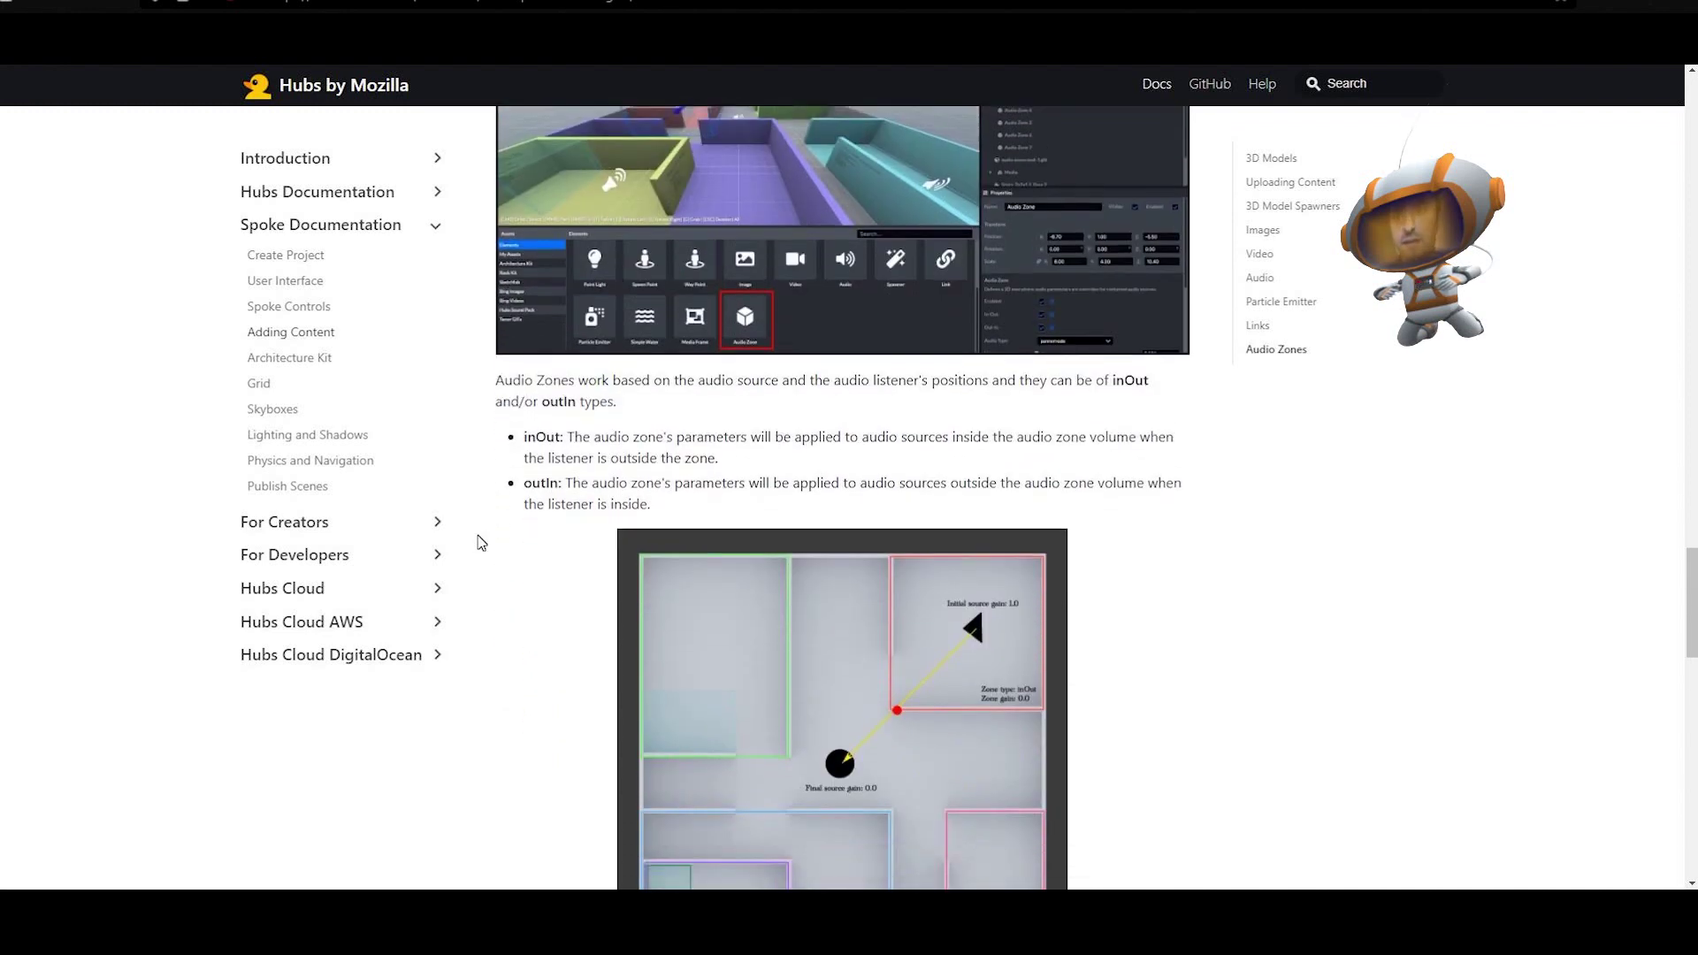
{"action": "scroll", "coordinate": [481, 543], "scroll_direction": "down", "scroll_amount": 2}
{"action": "scroll", "coordinate": [480, 542], "scroll_direction": "down", "scroll_amount": 5}
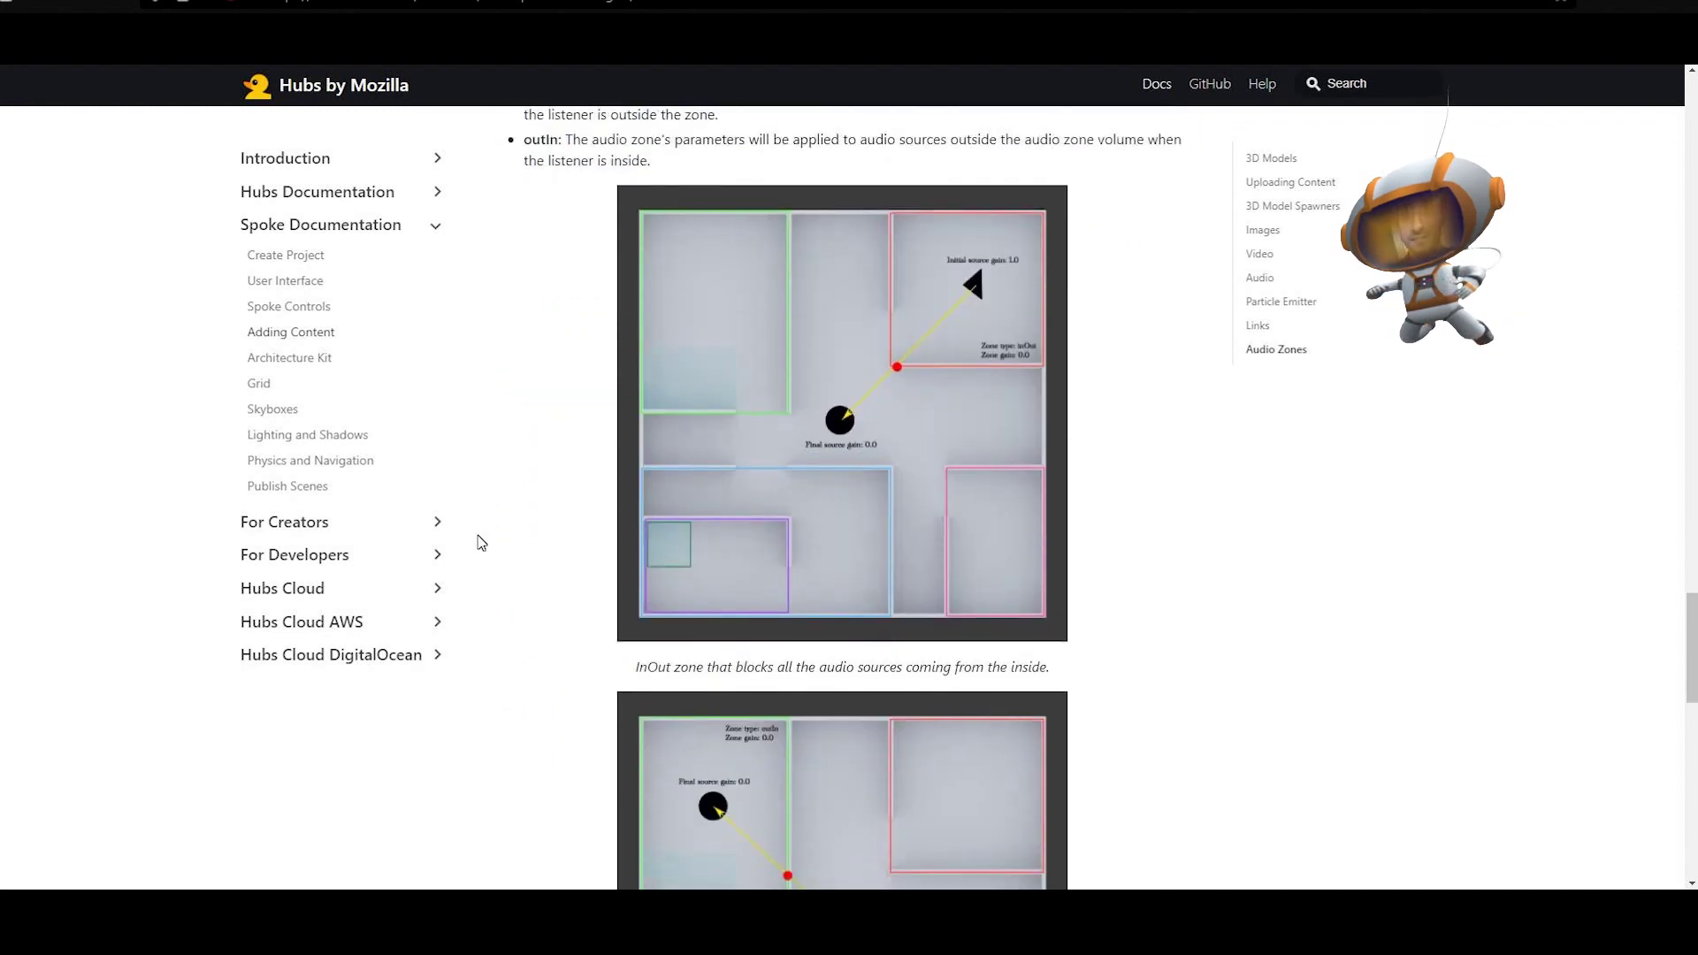
{"action": "scroll", "coordinate": [479, 540], "scroll_direction": "down", "scroll_amount": 4}
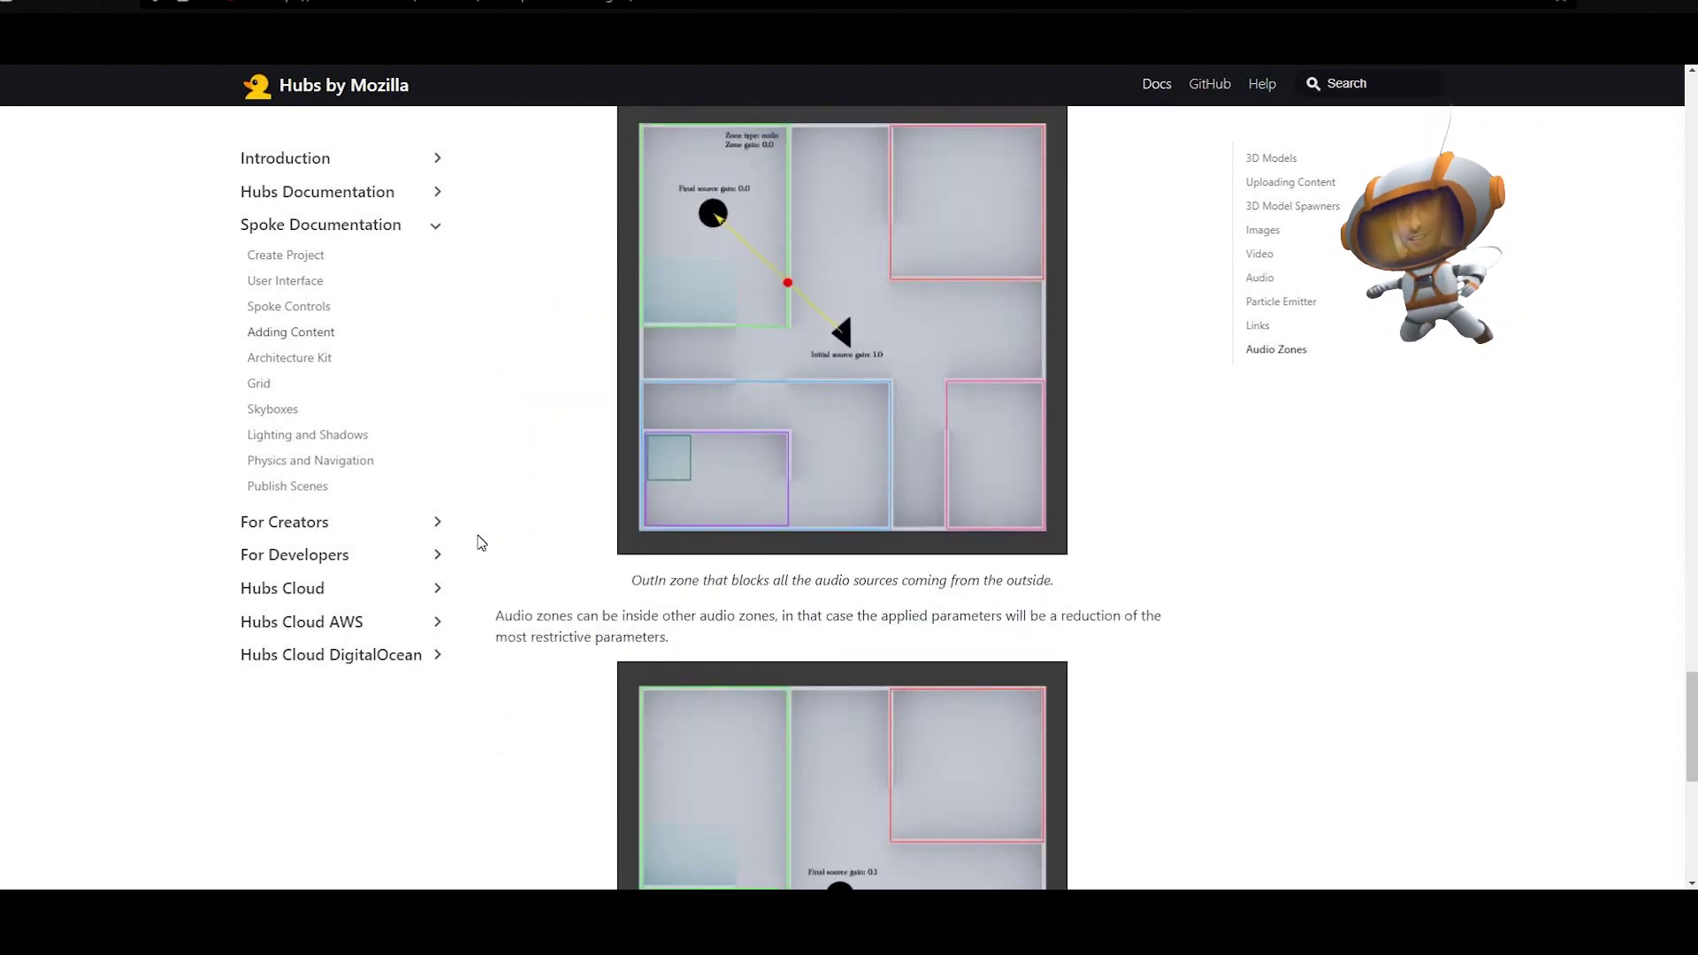
{"action": "scroll", "coordinate": [1660, 829], "scroll_direction": "down", "scroll_amount": 2}
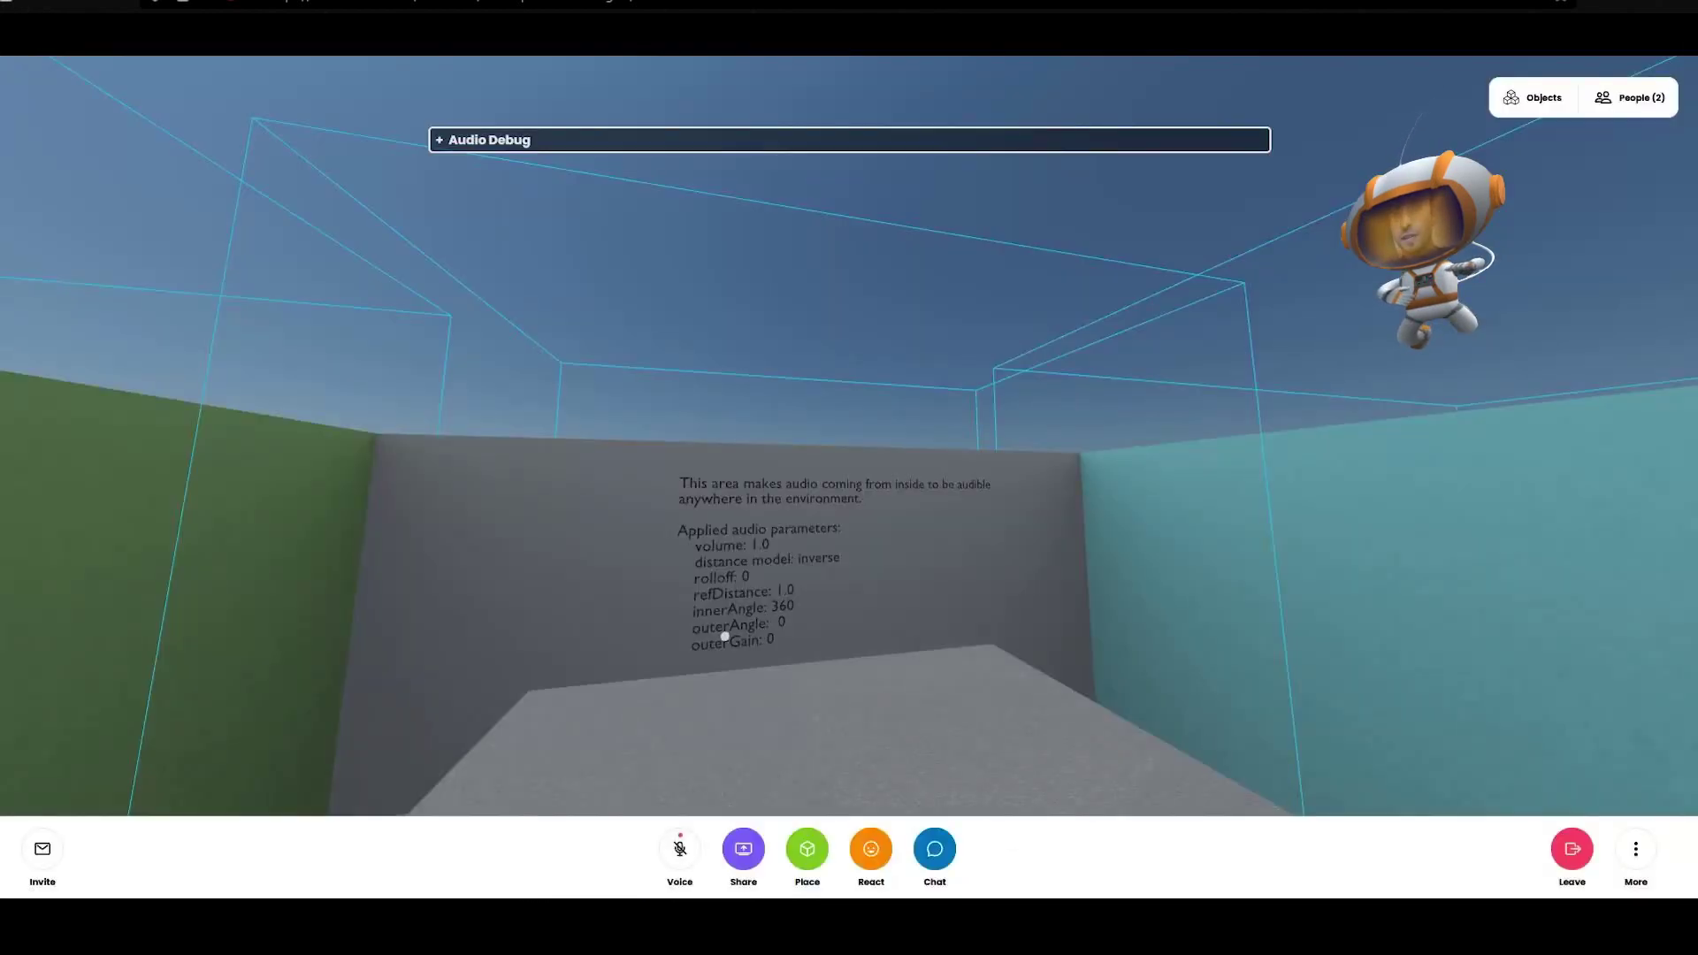
Step: Walk up to the audio-parameter wall, then along the corridor toward the green wall
{"action": "key", "text": "w"}
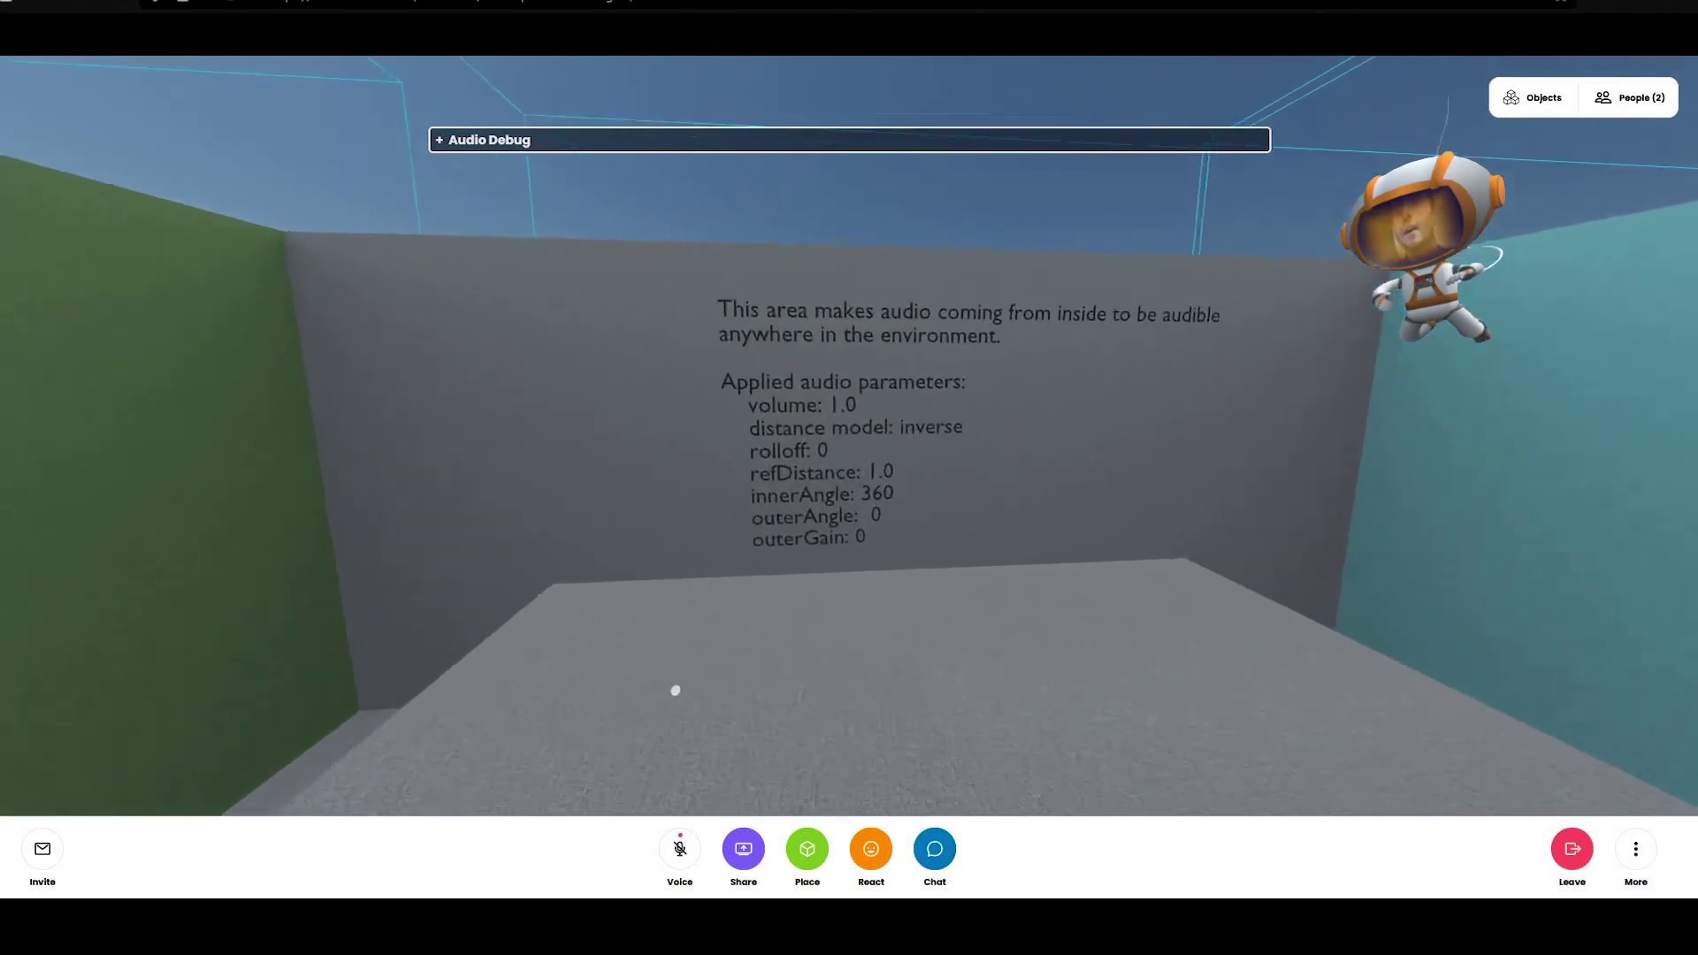
{"action": "key", "text": "w"}
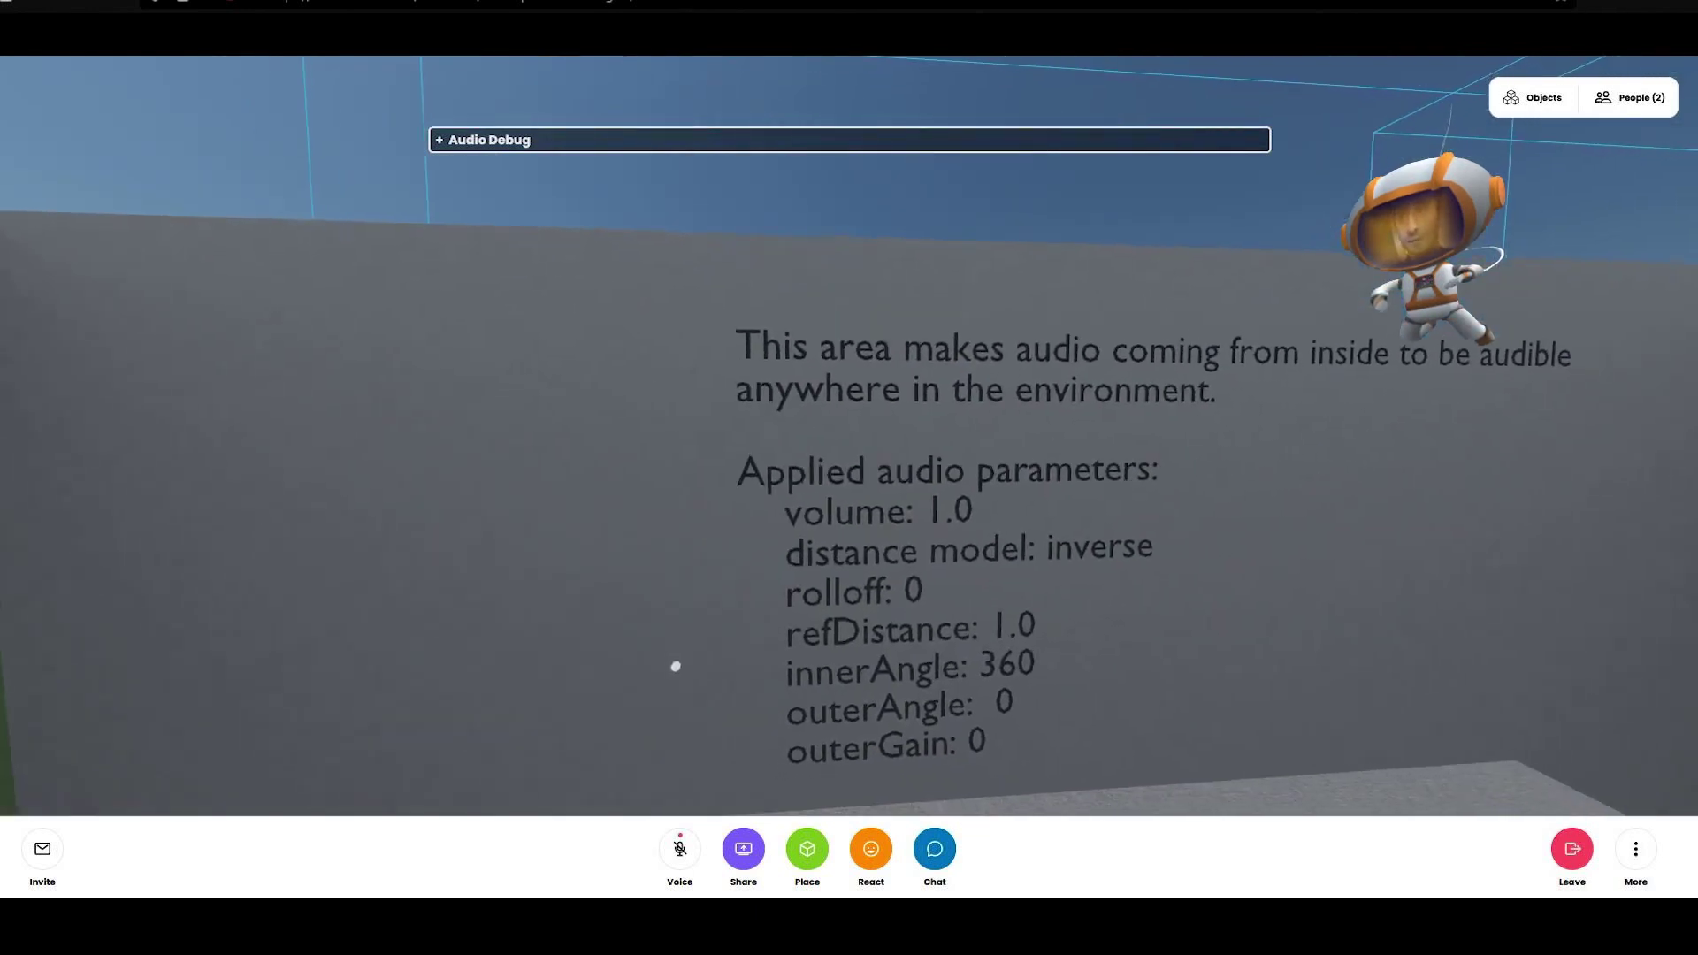
{"action": "left_click_drag", "start_coordinate": [676, 666], "coordinate": [1005, 583]}
{"action": "key", "text": "w"}
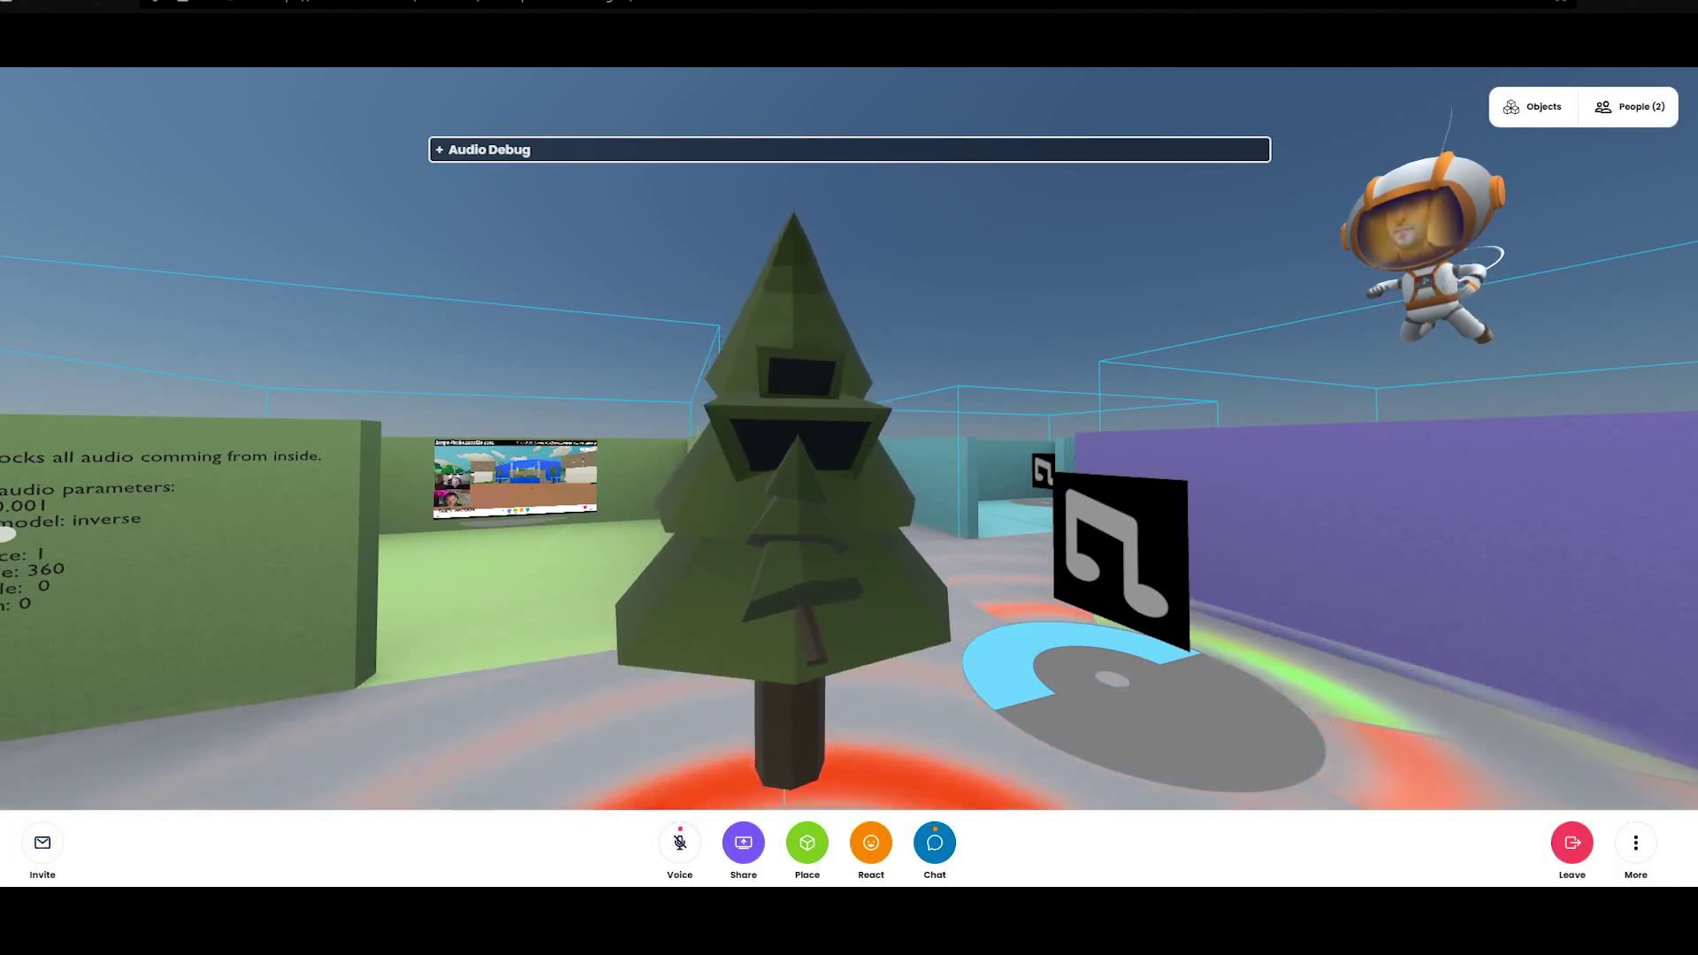
{"action": "key", "text": "s"}
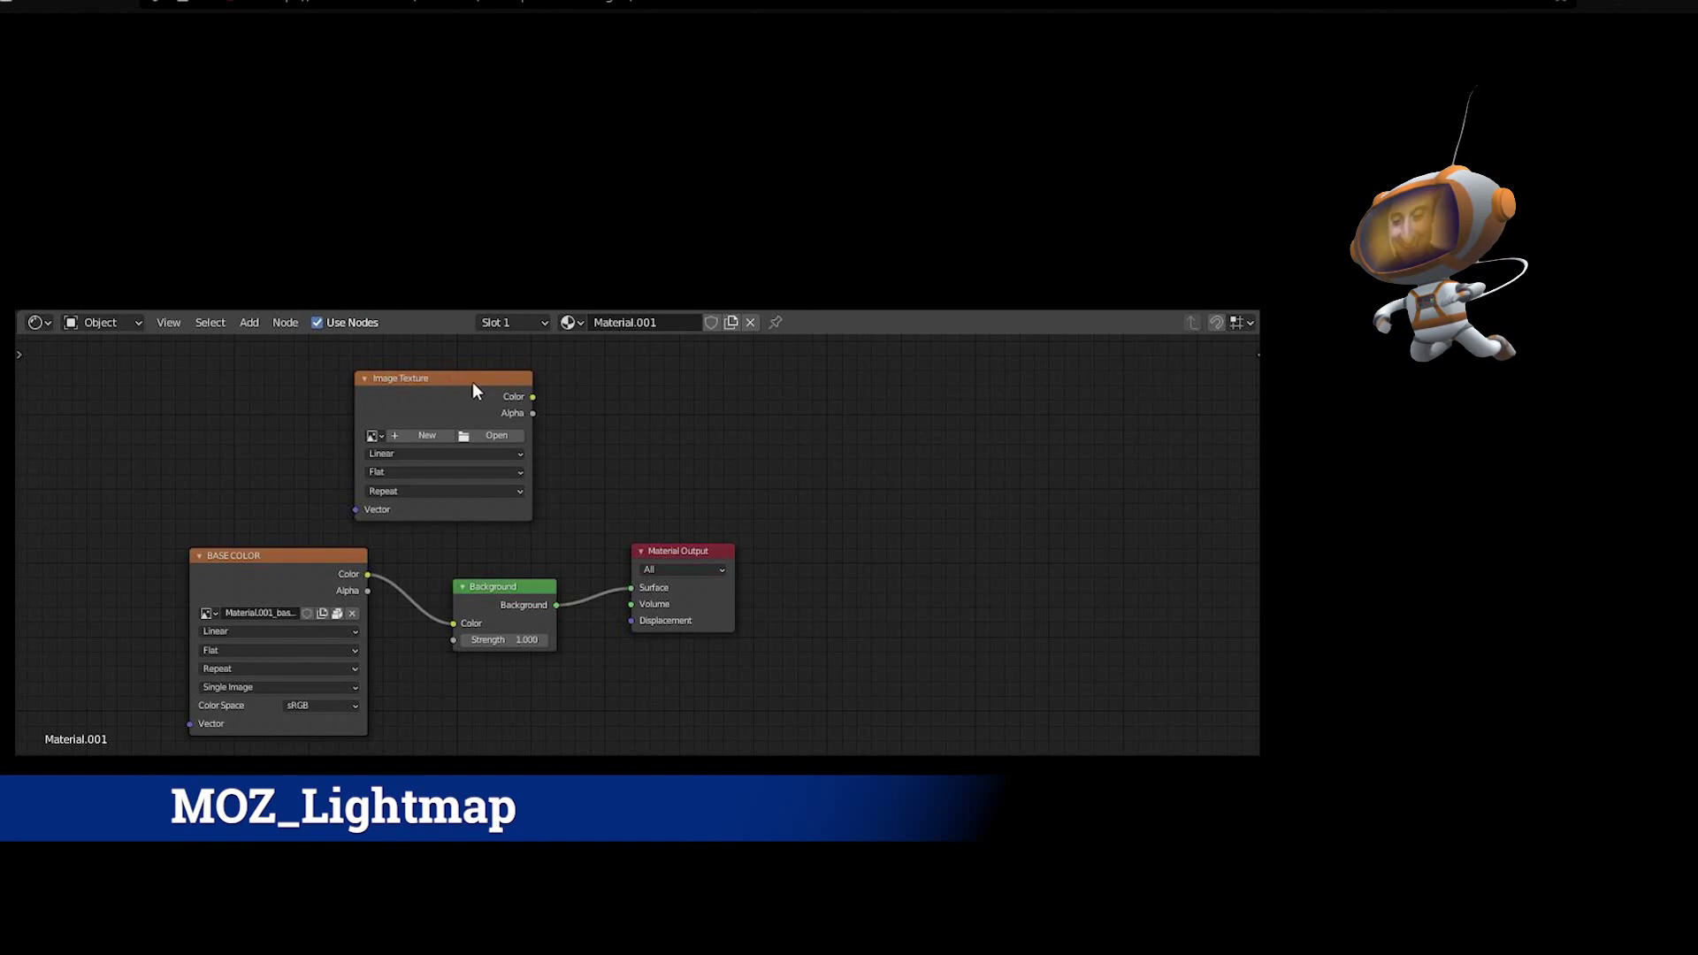
Step: Open the Shader Editor's Add node menu and start a node search
{"action": "key", "text": "shift+a"}
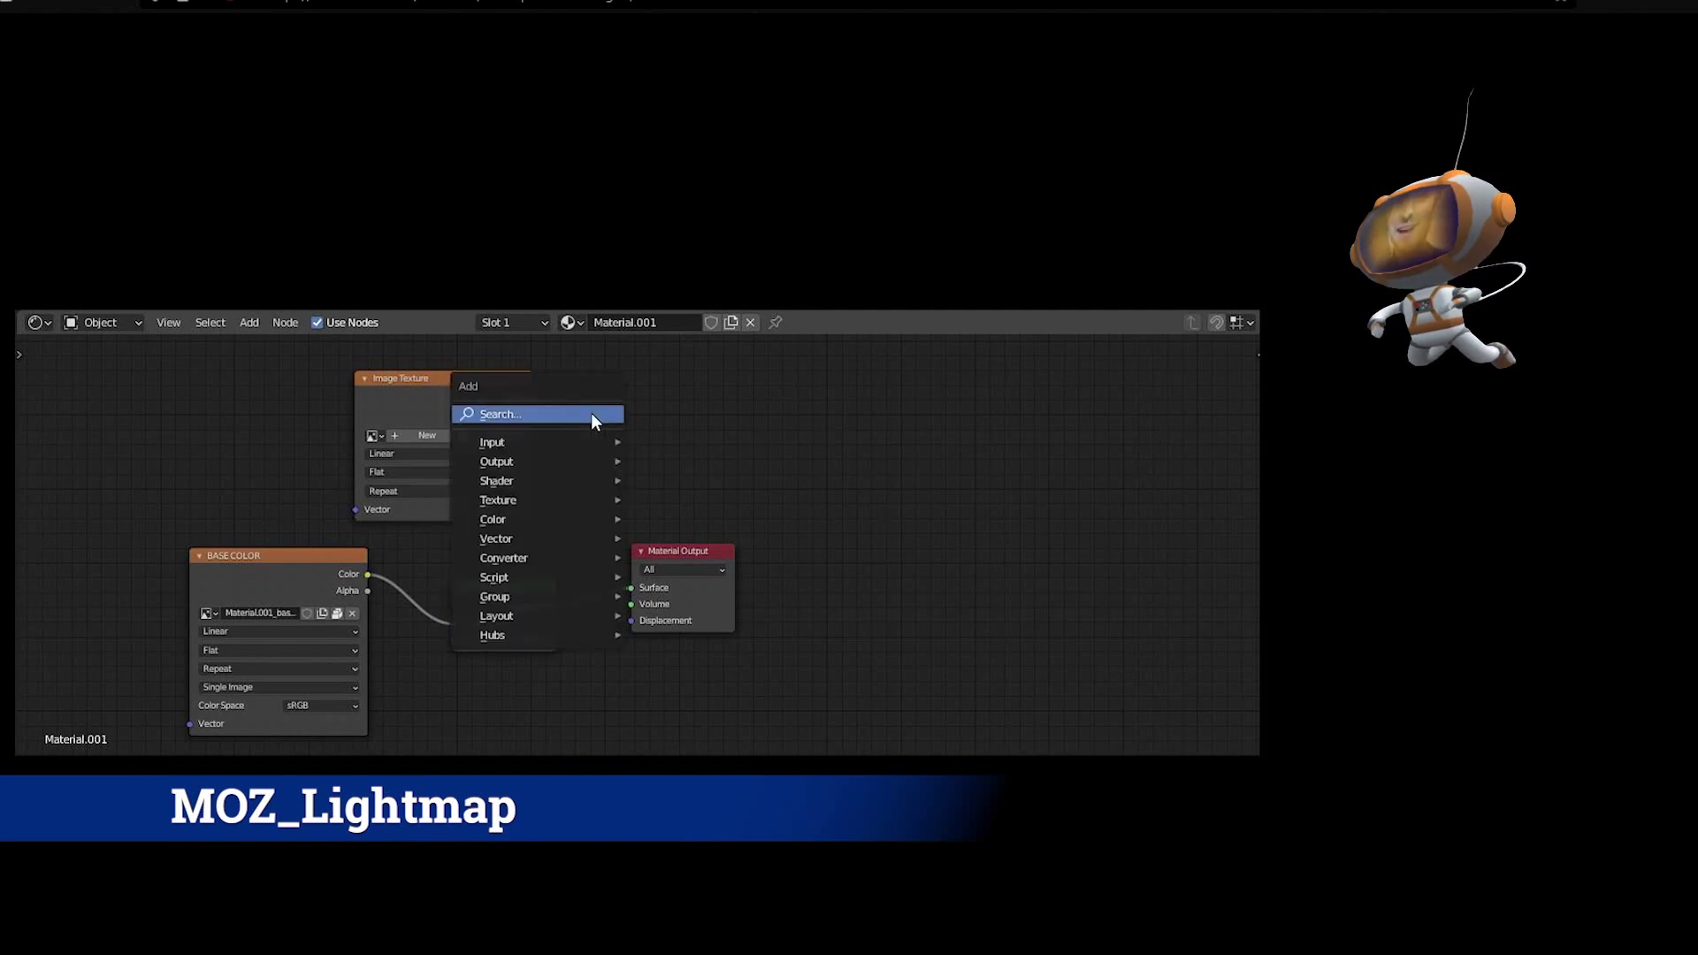
{"action": "left_click", "coordinate": [592, 414]}
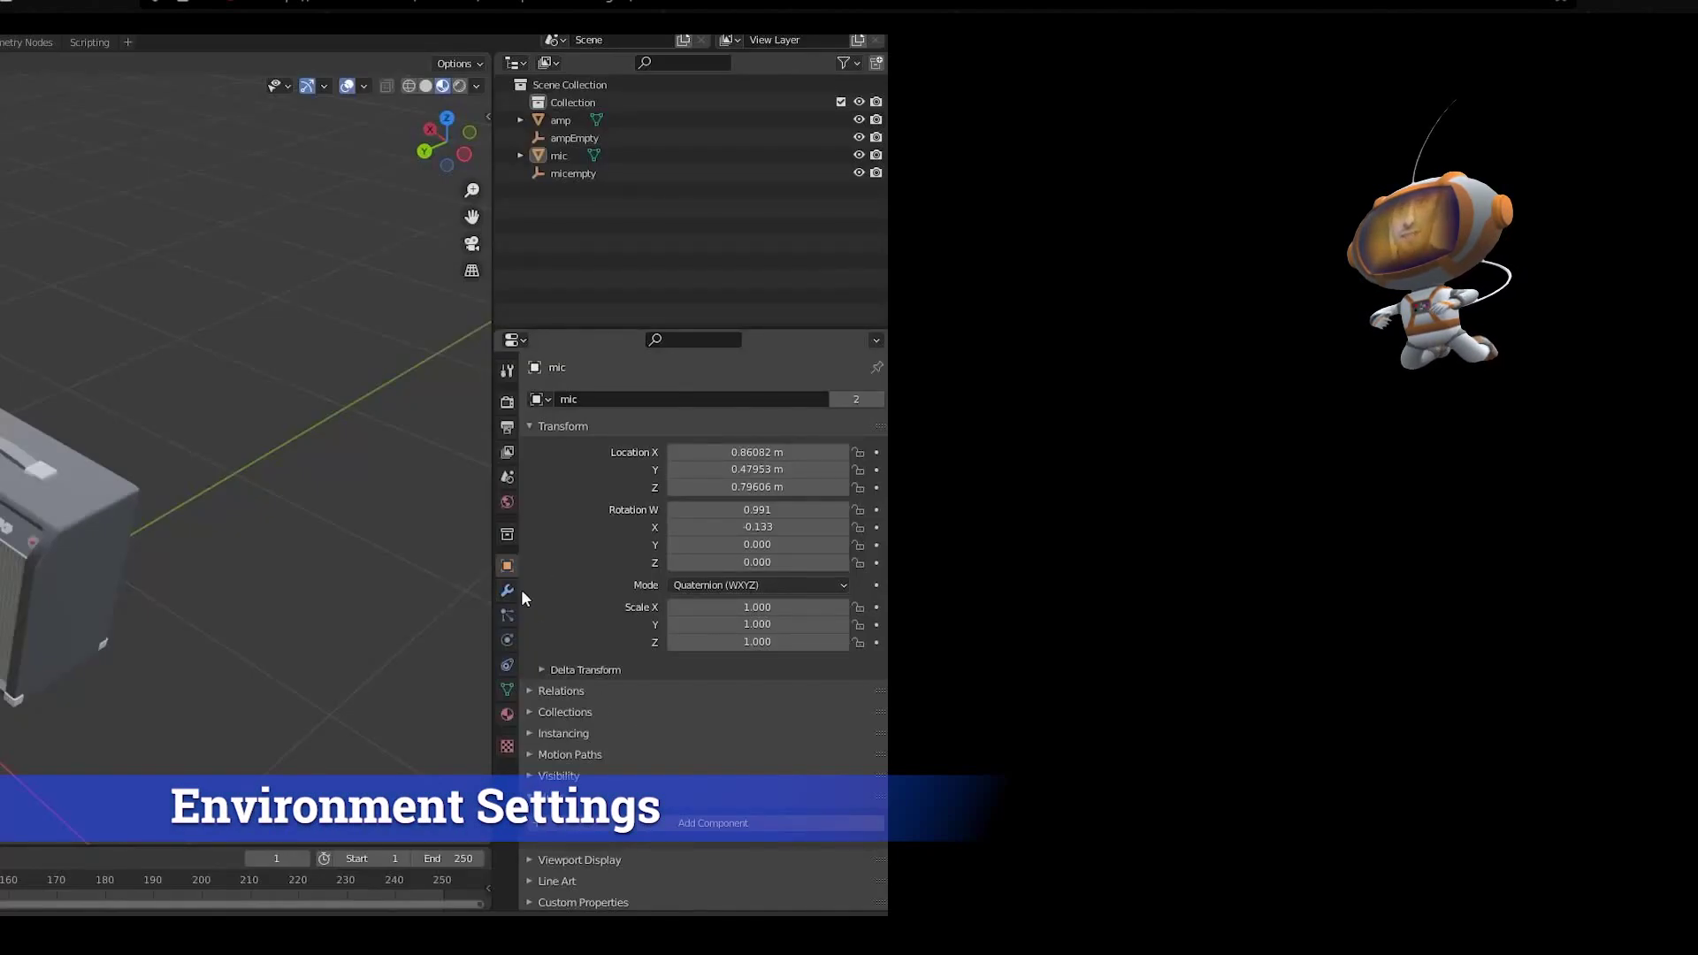
Step: Add a Hubs Environment Settings component to the scene in Scene Properties
{"action": "left_click", "coordinate": [506, 479]}
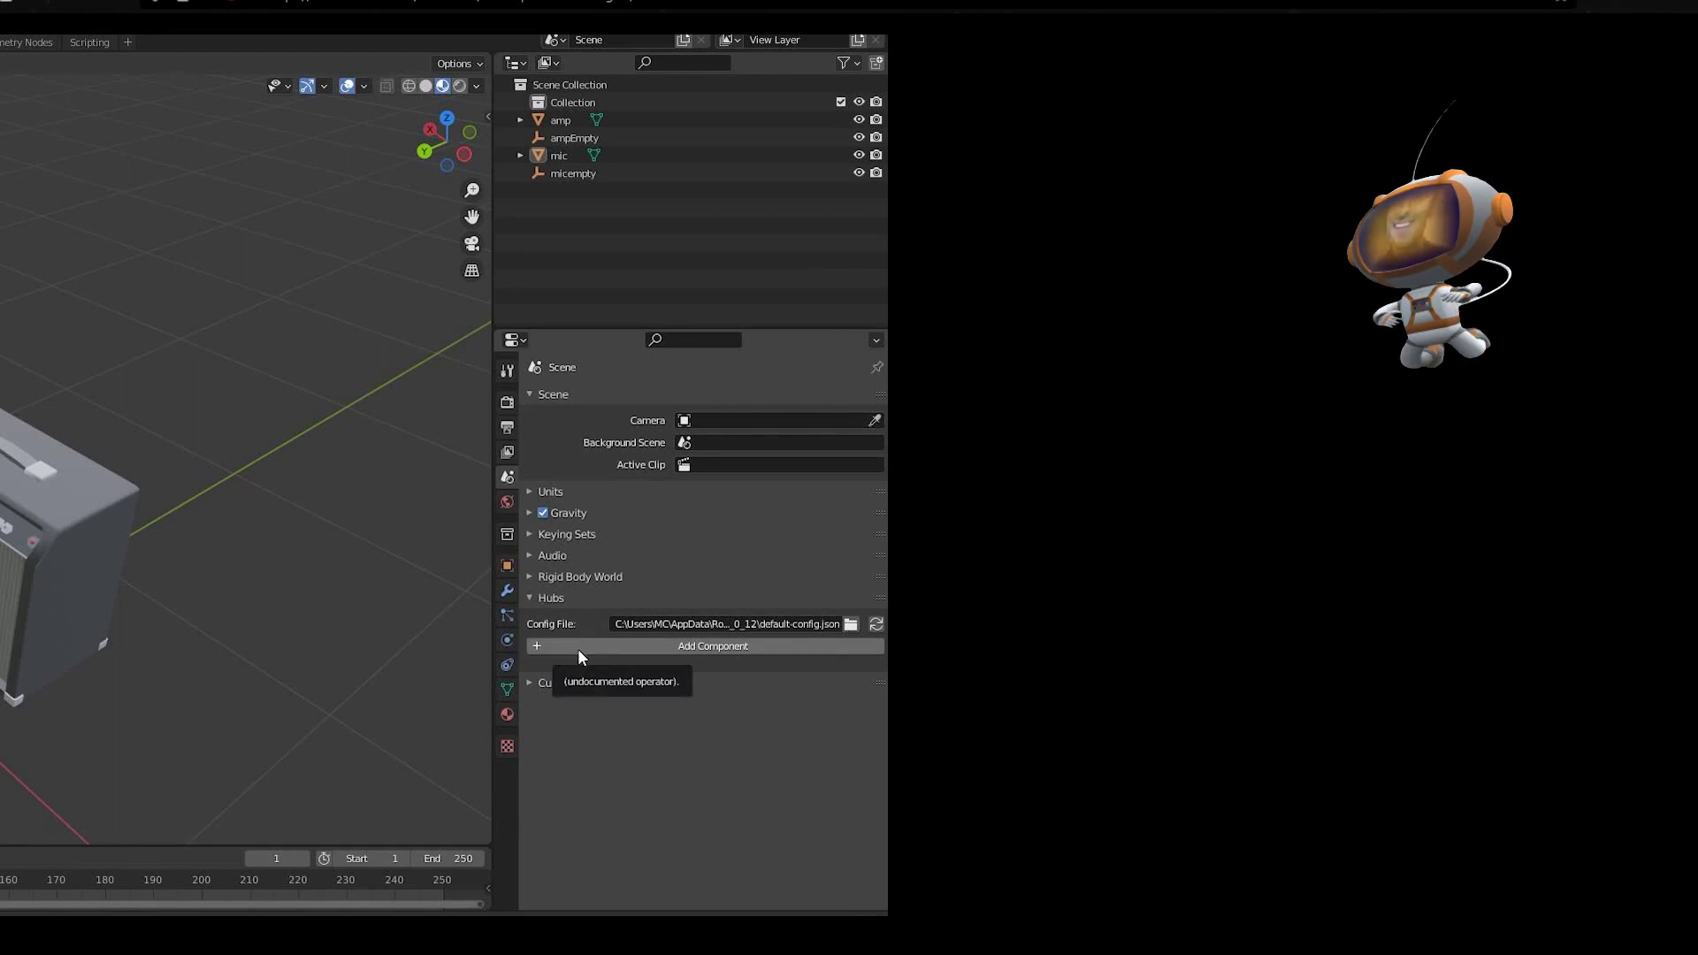
{"action": "left_click", "coordinate": [607, 626]}
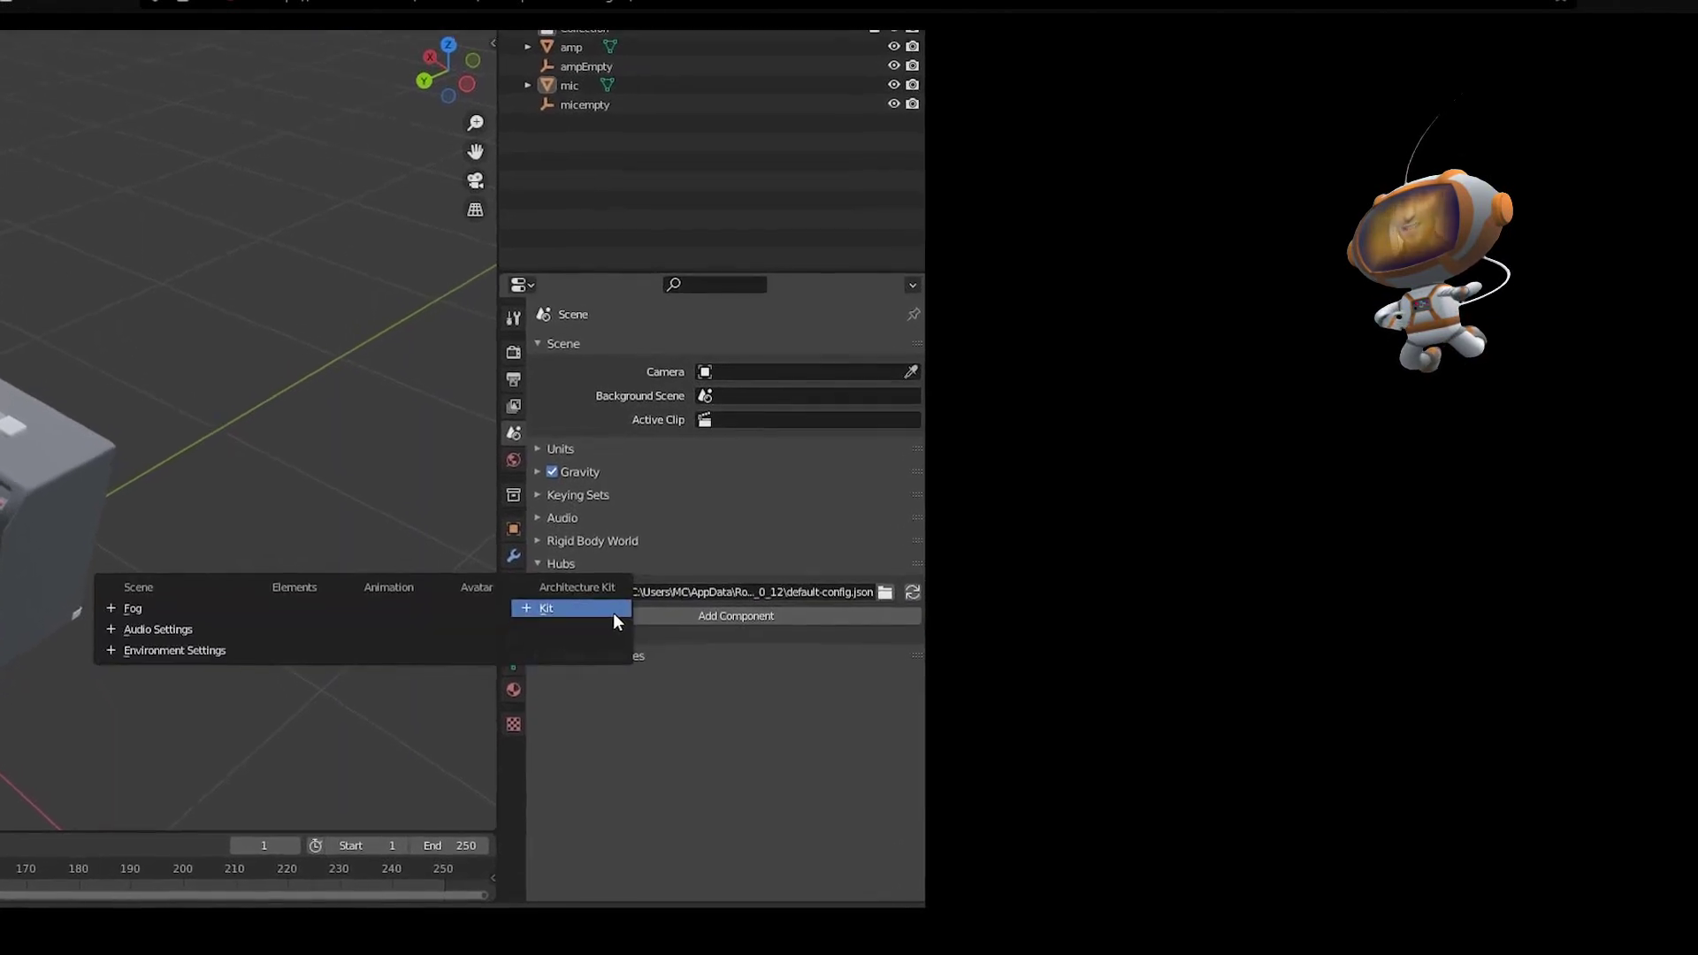
{"action": "left_click", "coordinate": [234, 659]}
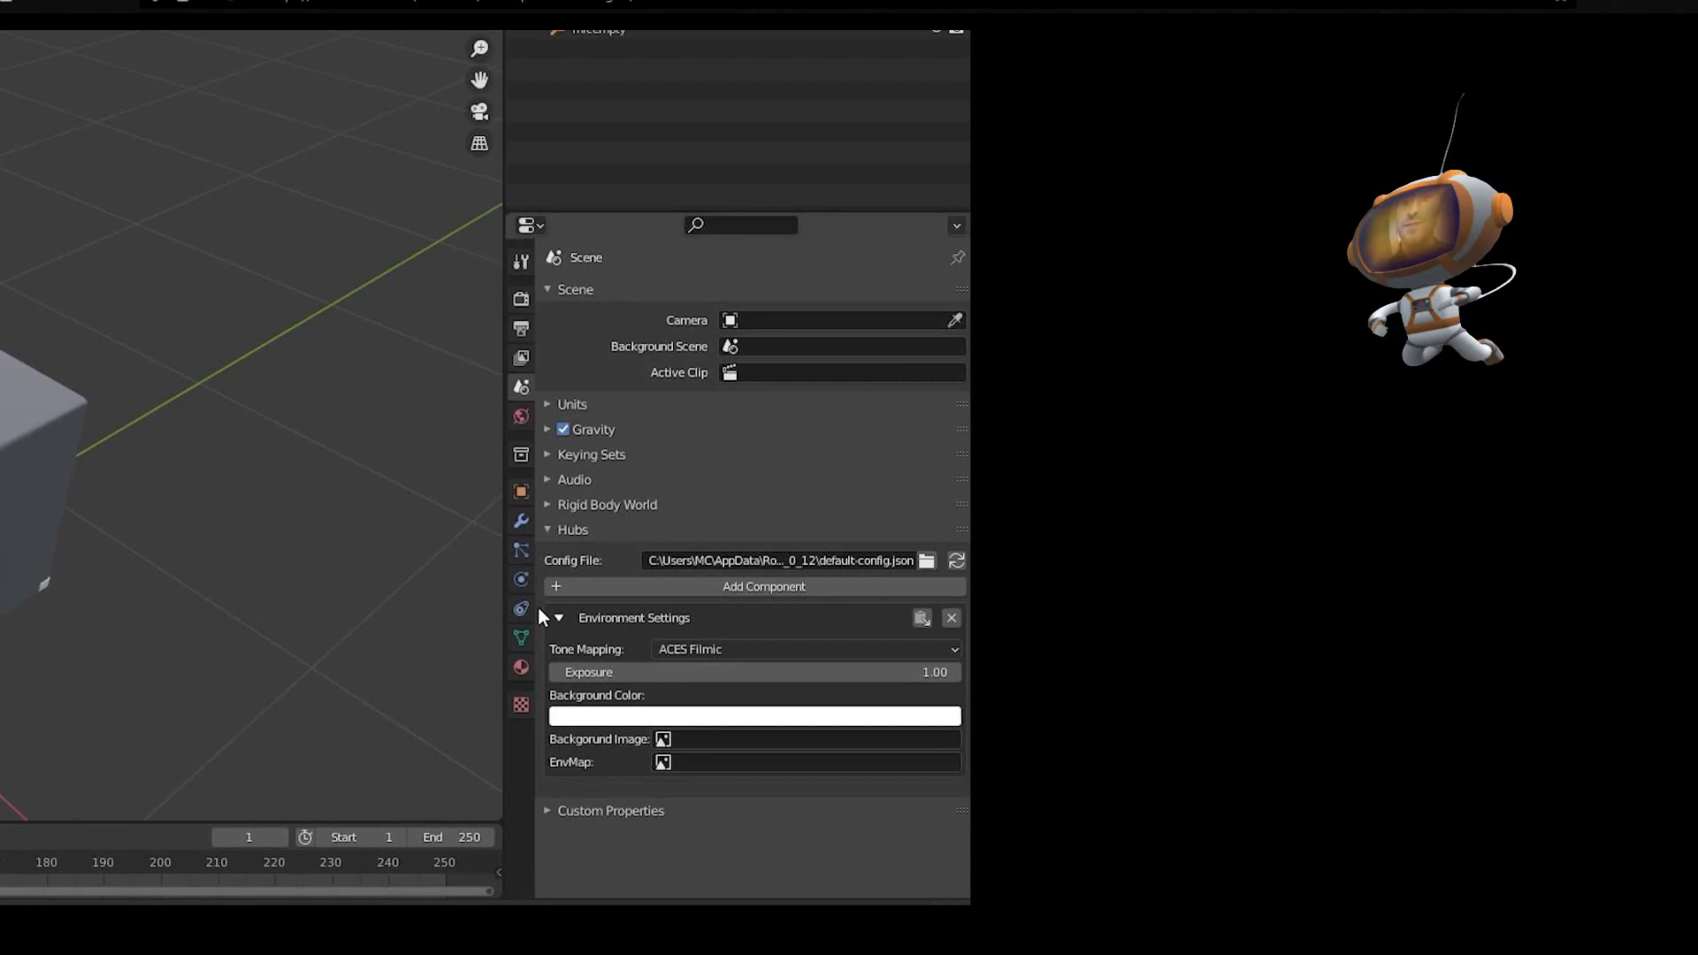